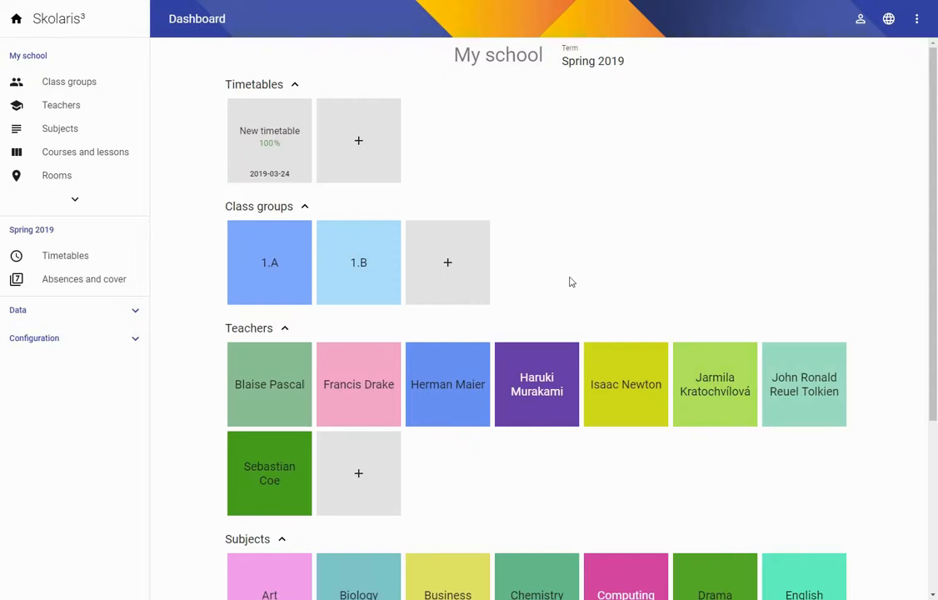
Step: Assign random colours to all subjects in the Subjects list and save the changes
scroll(583, 294, "down", 3)
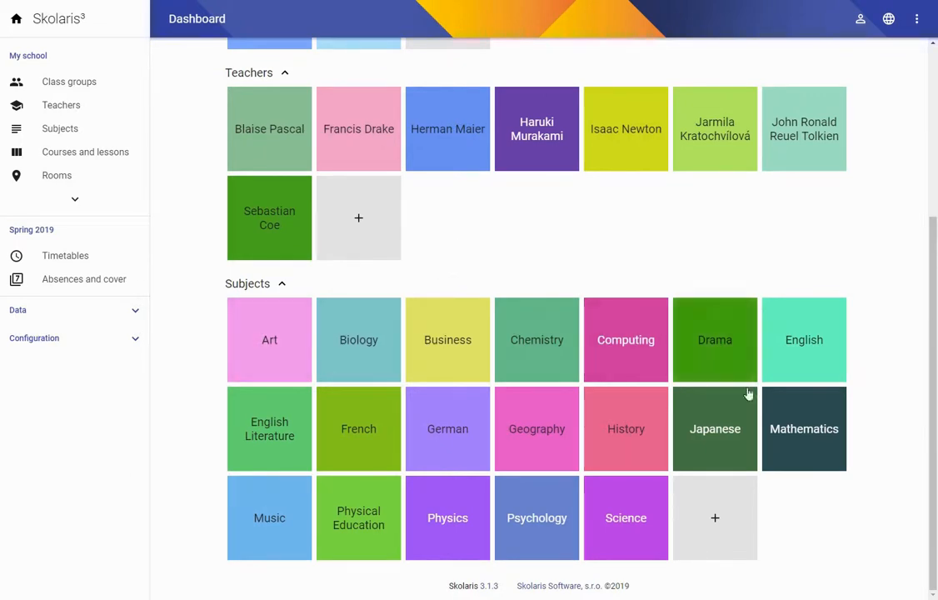
scroll(354, 427, "up", 3)
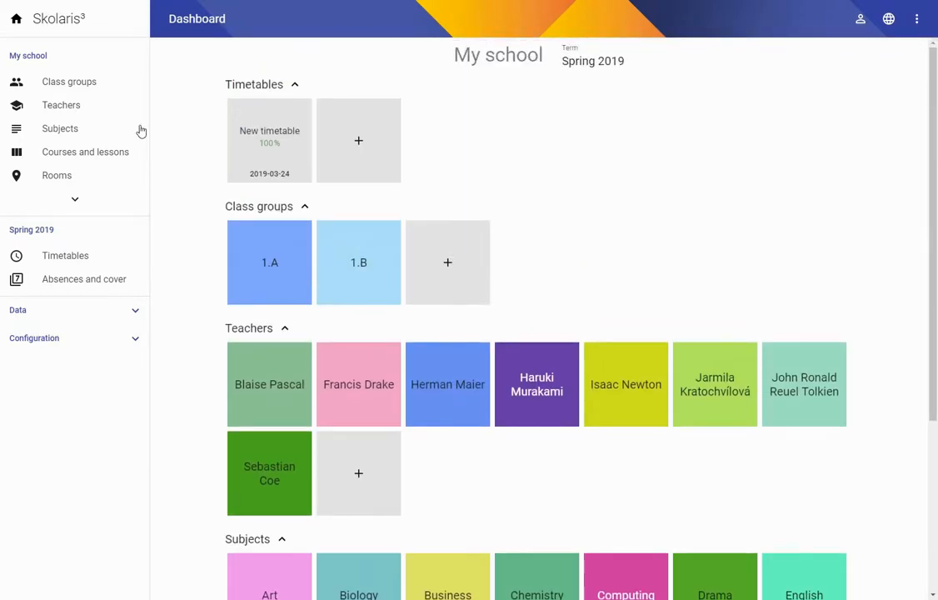
left_click(53, 133)
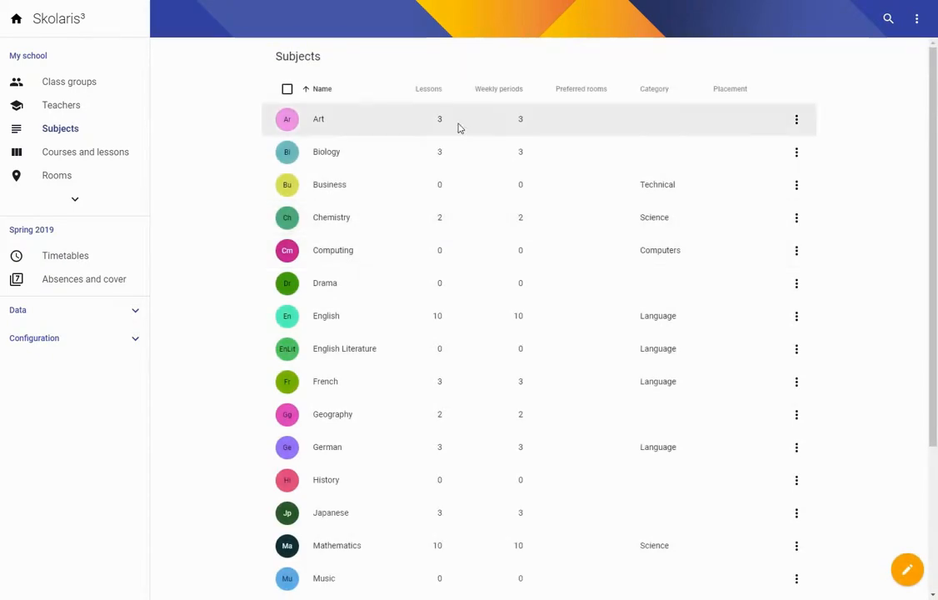
scroll(250, 275, "down", 3)
scroll(209, 283, "up", 3)
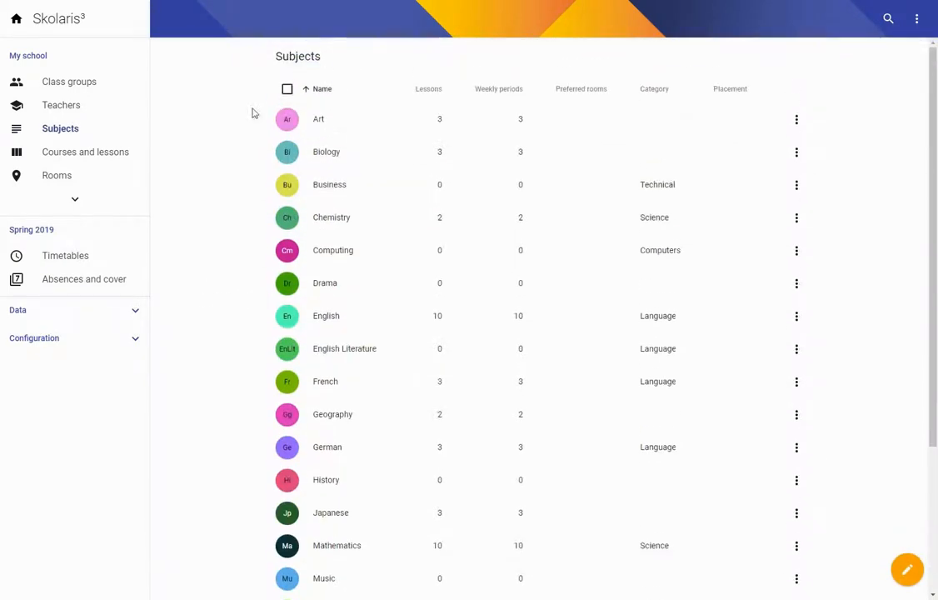
left_click(287, 89)
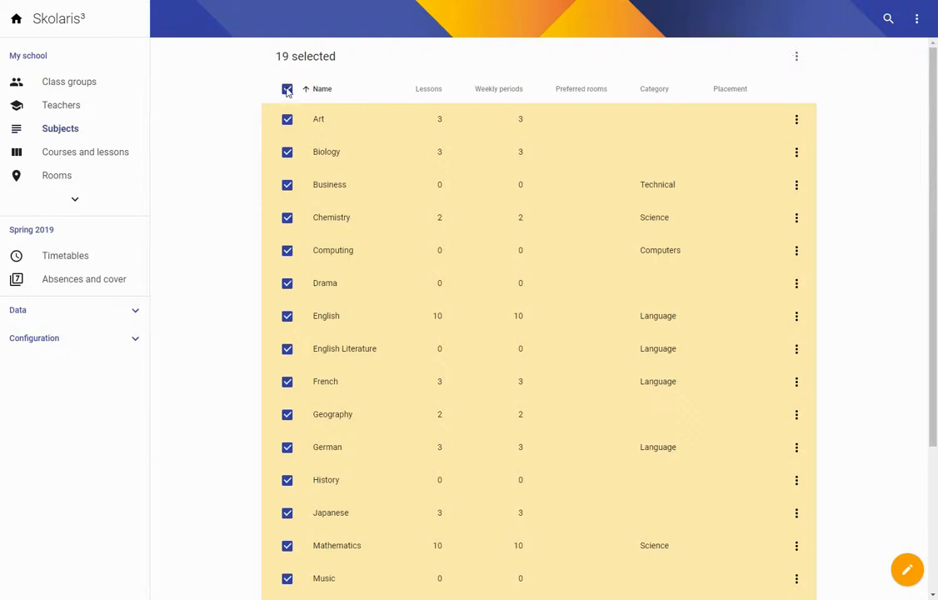
left_click(797, 58)
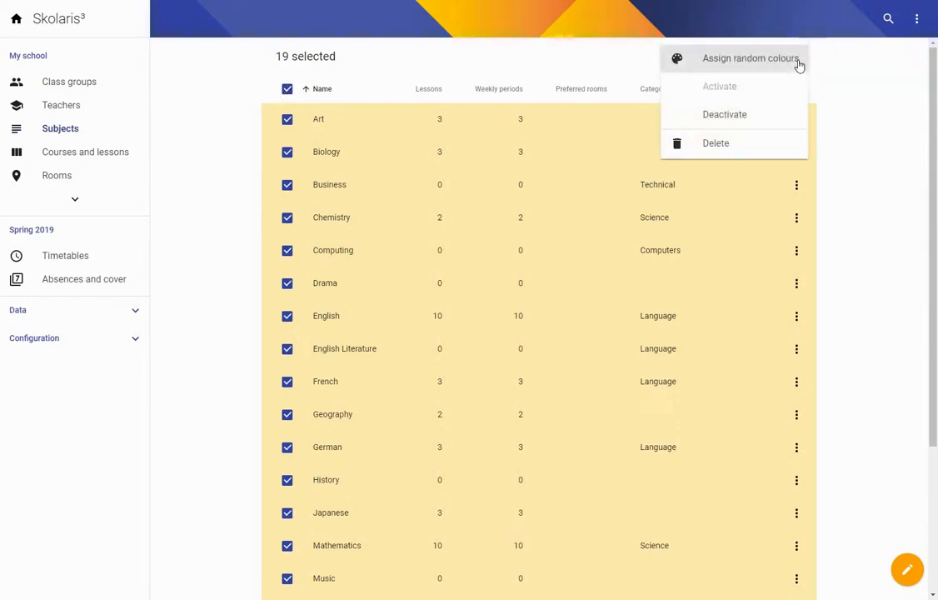
left_click(715, 59)
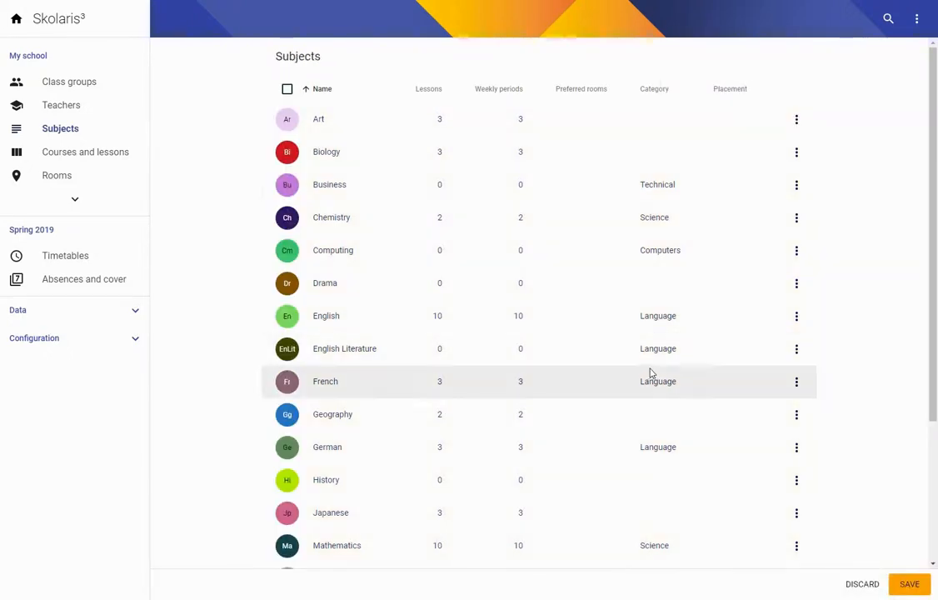
scroll(385, 333, "down", 2)
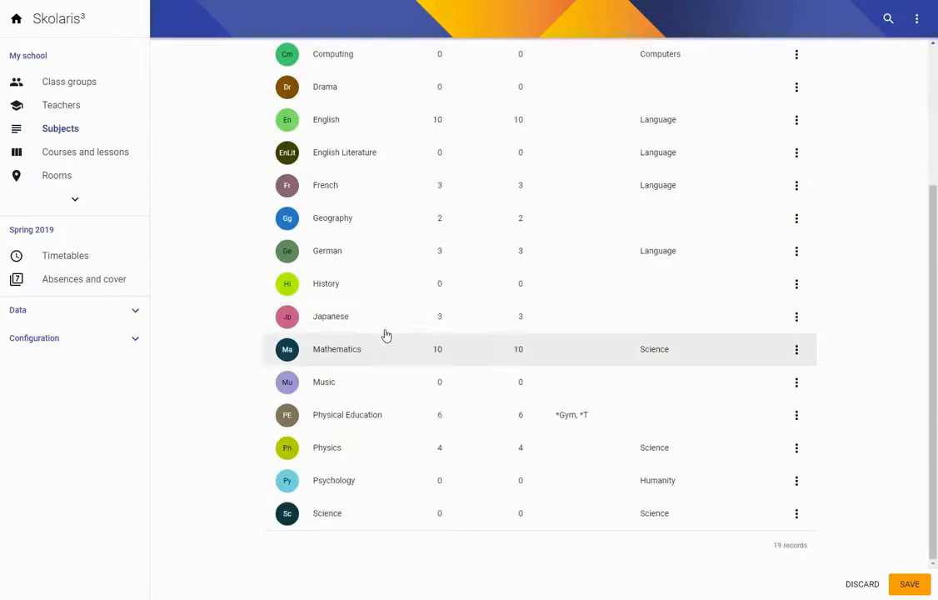
scroll(383, 404, "up", 2)
scroll(345, 350, "down", 2)
scroll(341, 400, "up", 3)
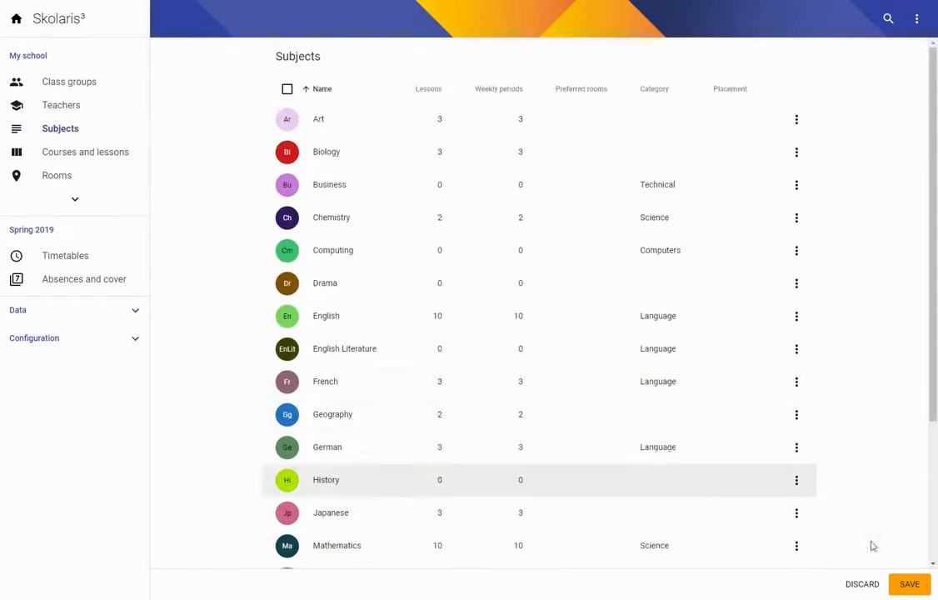
left_click(909, 584)
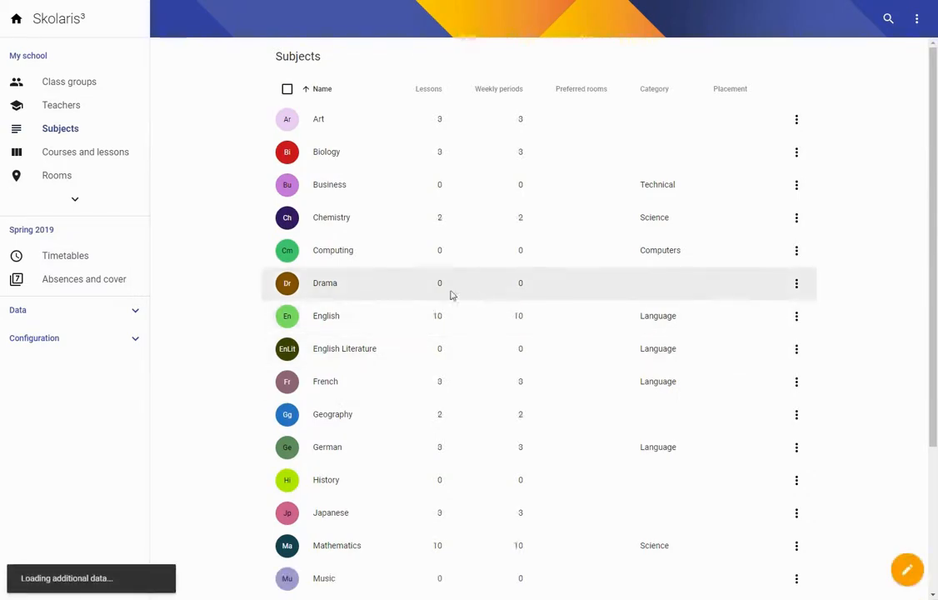
Step: Create a year group with the code Year 1, save it, and dismiss the badge notice
left_click(64, 87)
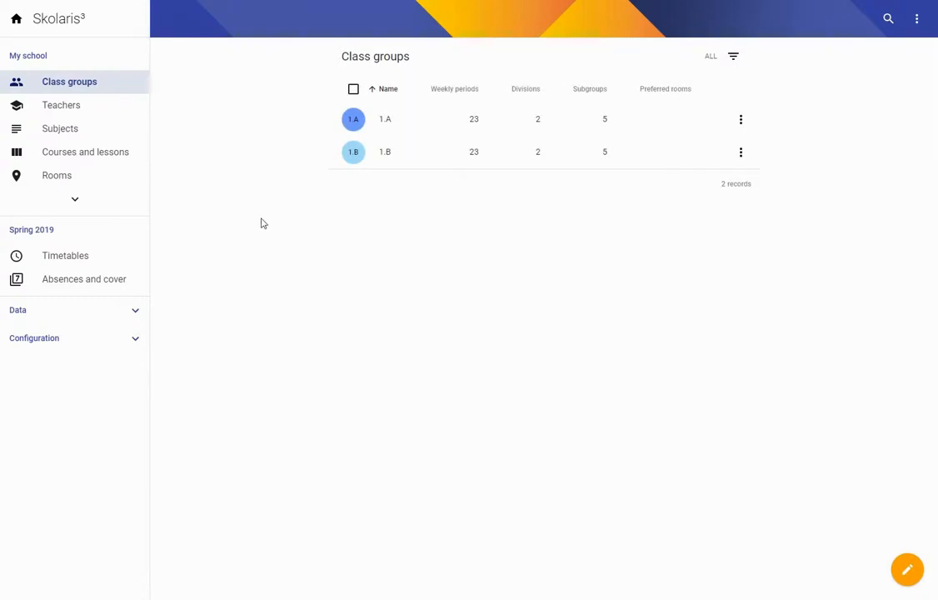
left_click(74, 198)
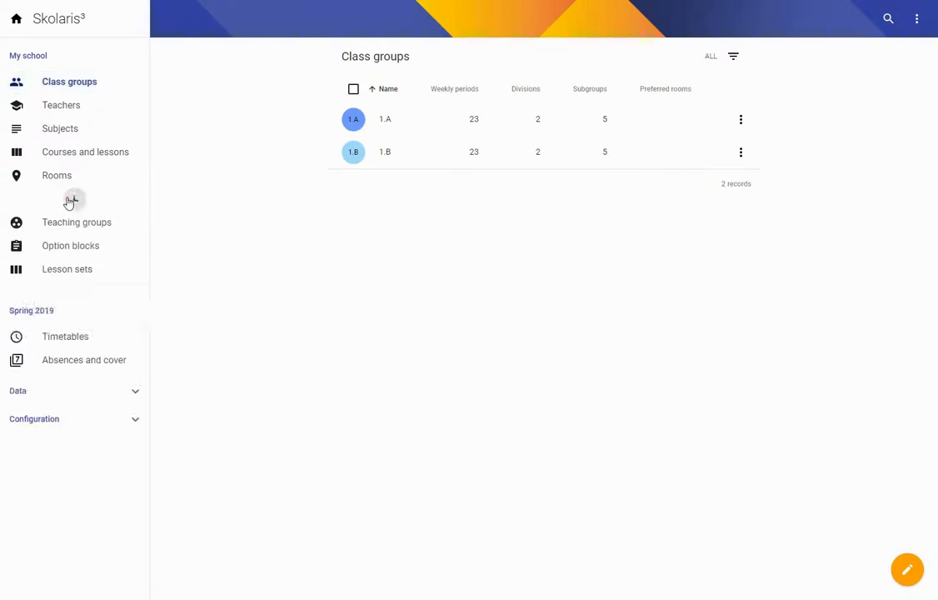
left_click(58, 300)
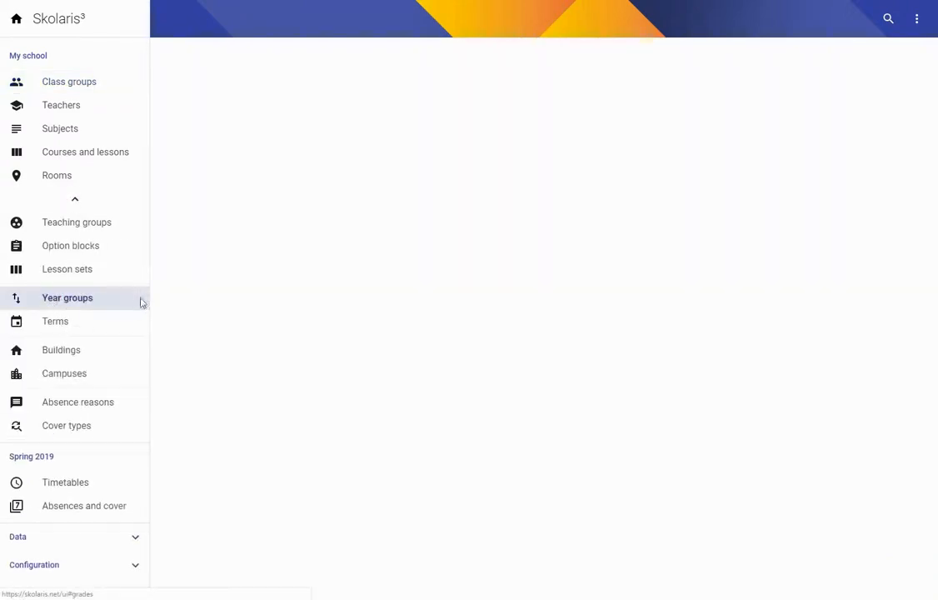
left_click(622, 208)
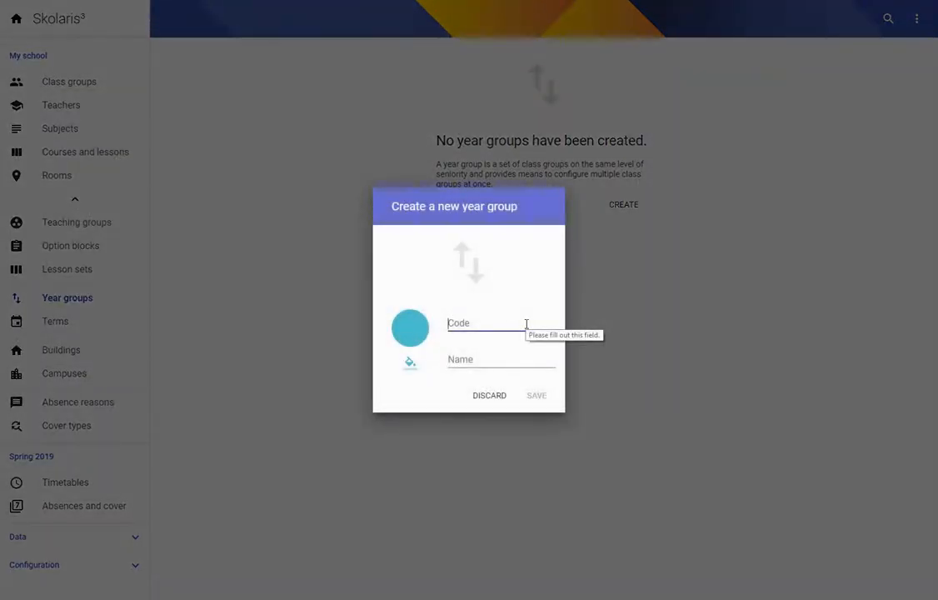
type("Year 1")
left_click(540, 400)
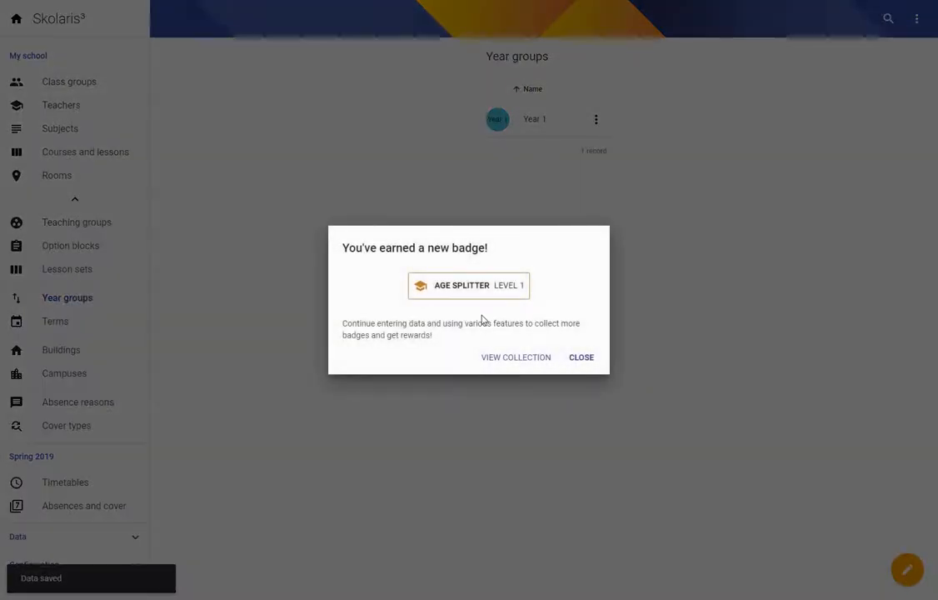
left_click(587, 363)
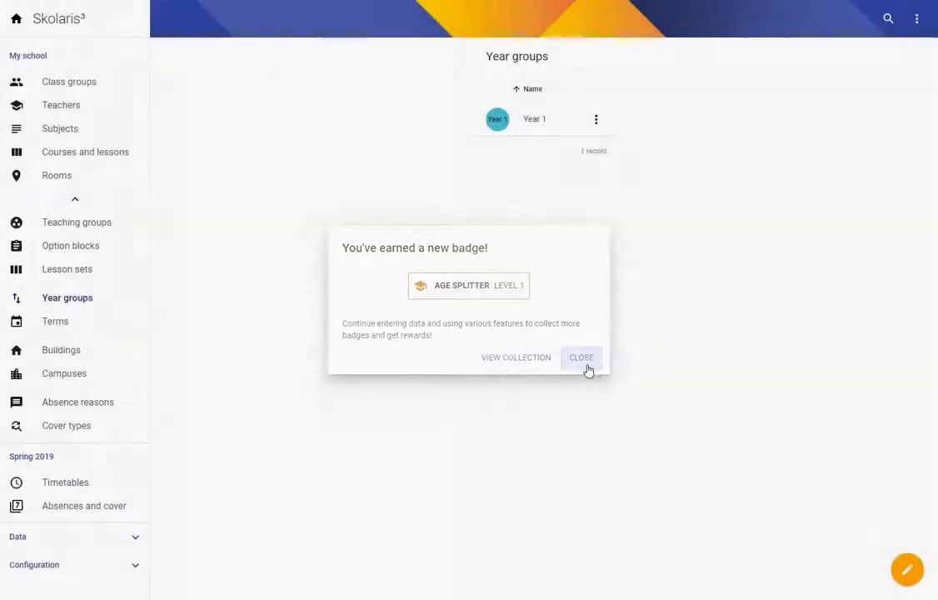
Step: Create and save a second year group with the code Year 2
left_click(908, 570)
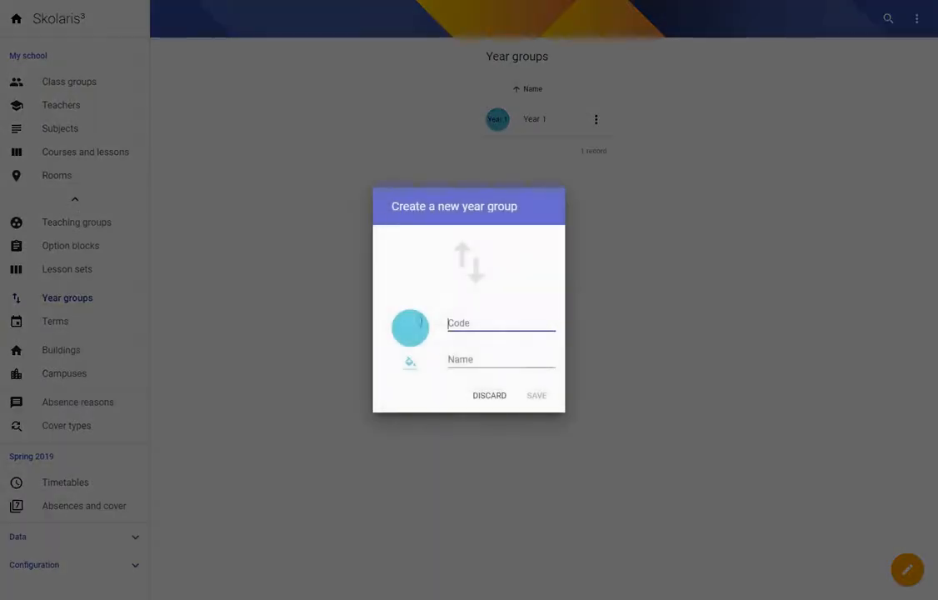
type("Year 2")
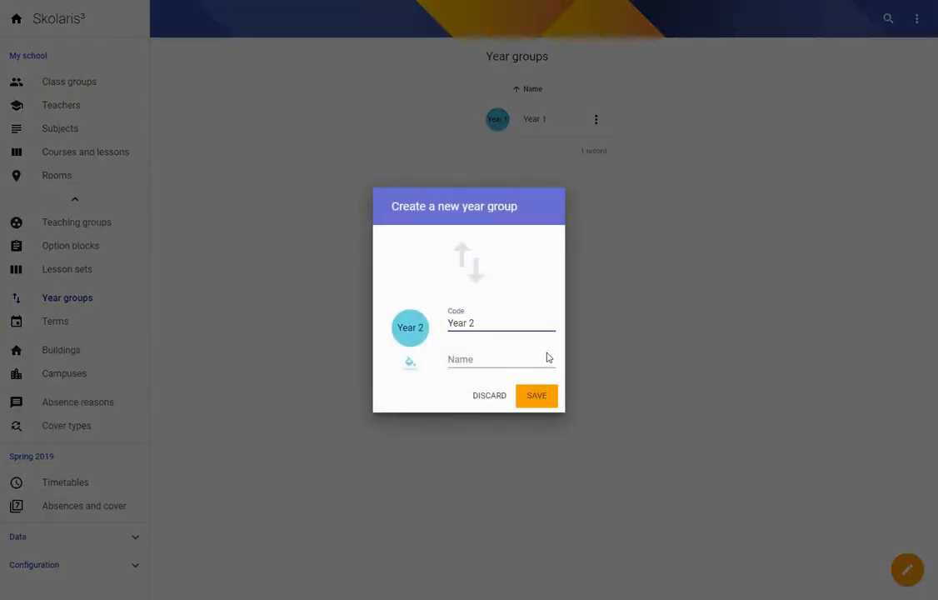
left_click(528, 402)
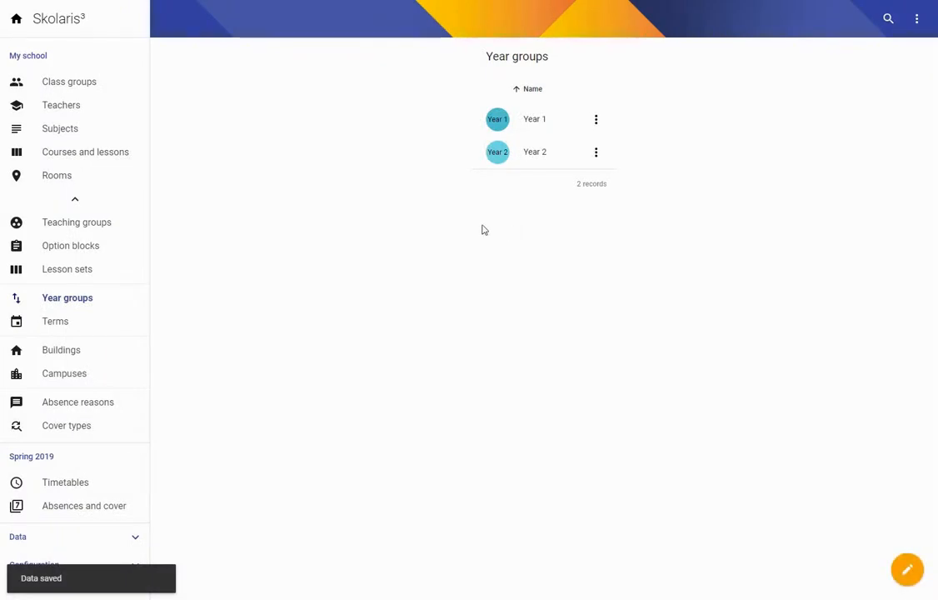
Step: Set the year group of class group 1.A to Year 1 in its properties
left_click(66, 80)
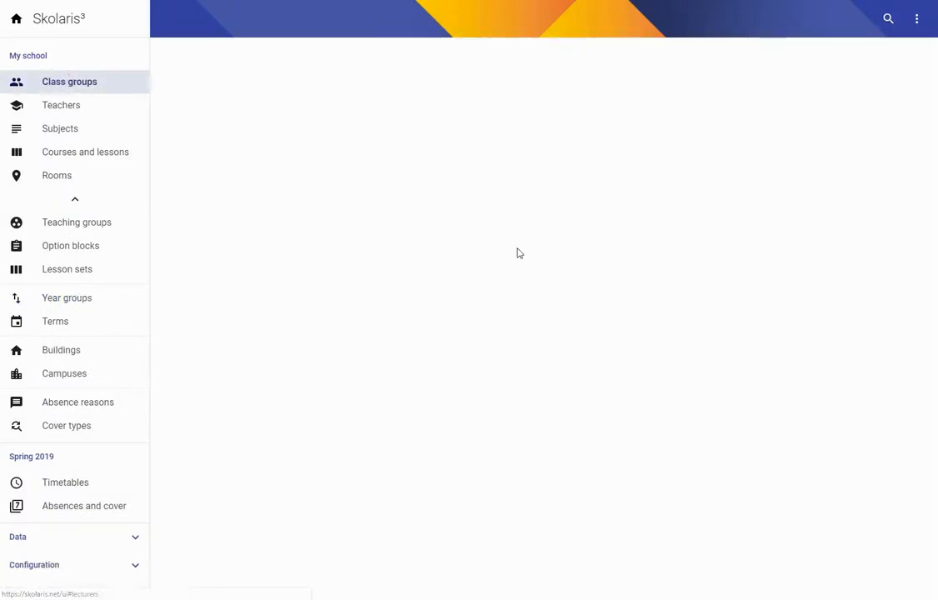
left_click(383, 123)
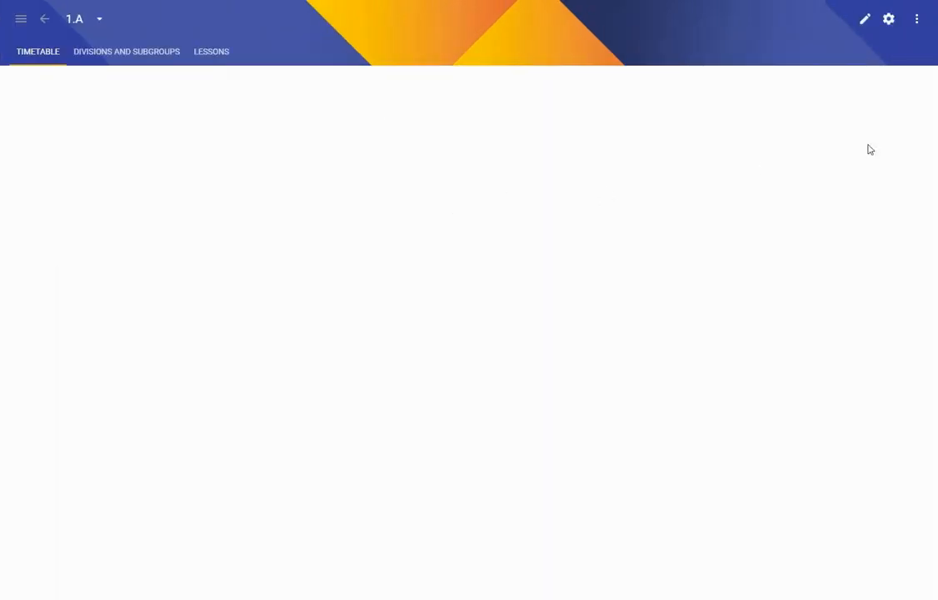
left_click(863, 19)
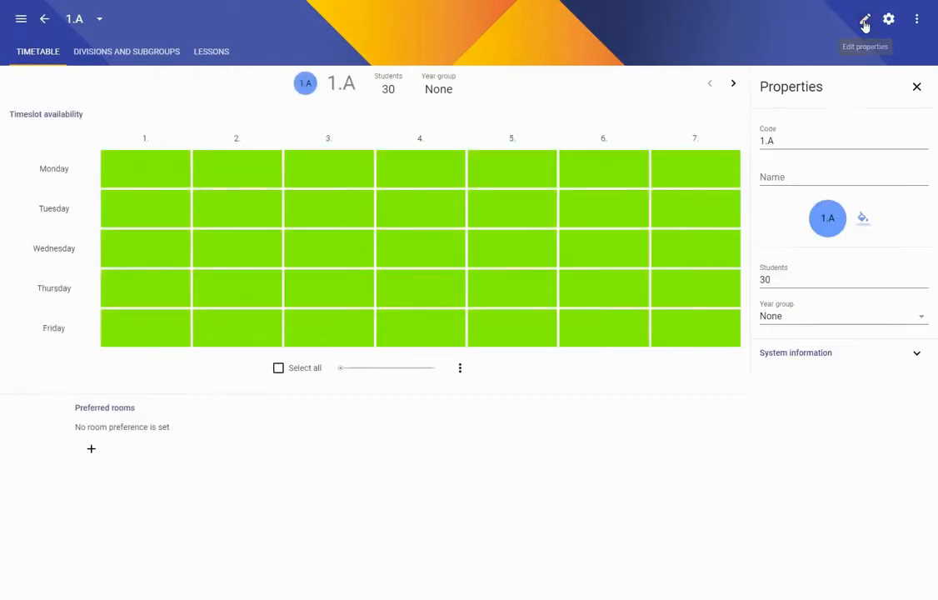
left_click(789, 320)
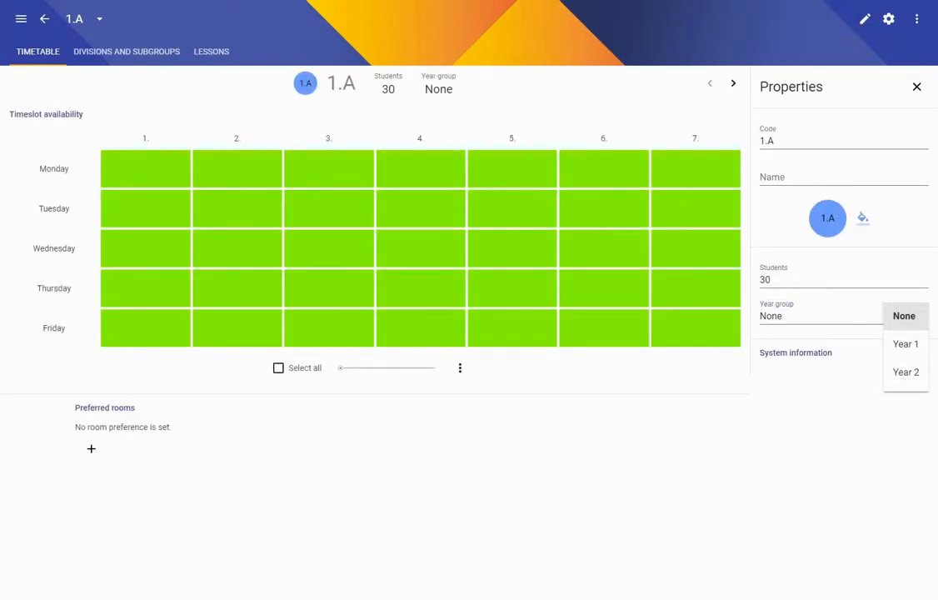
left_click(917, 345)
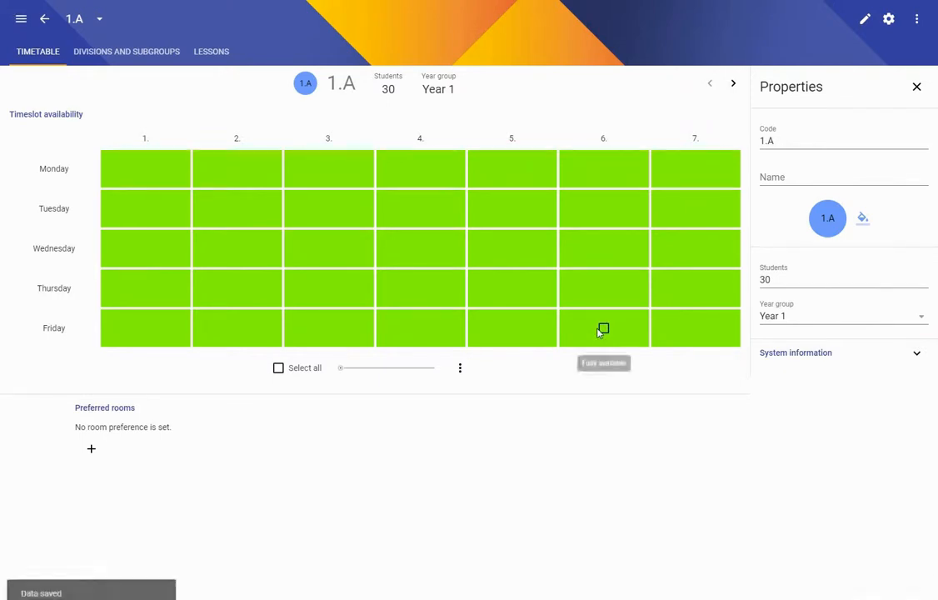
Step: Set the year group of class group 1.B to Year 1
left_click(732, 83)
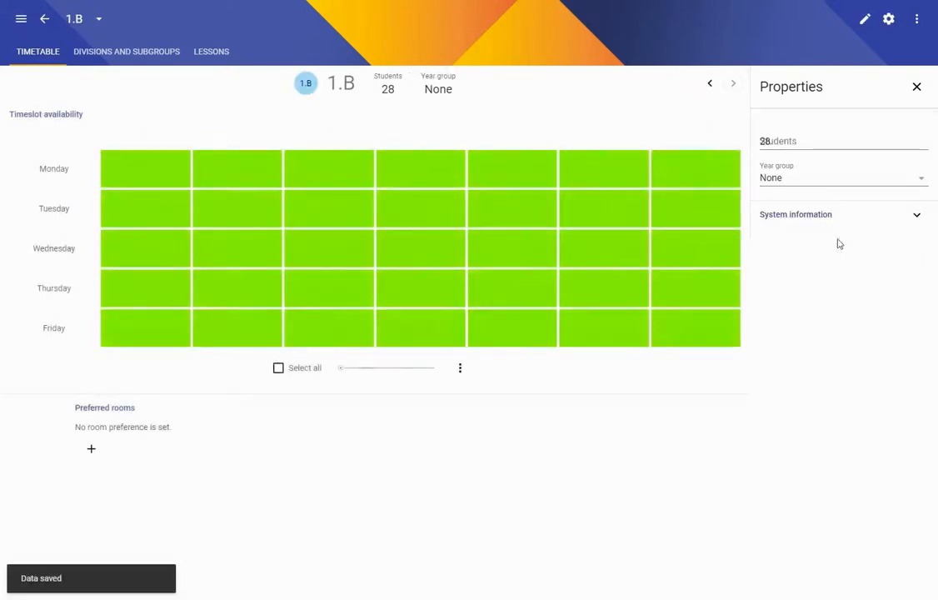
left_click(793, 317)
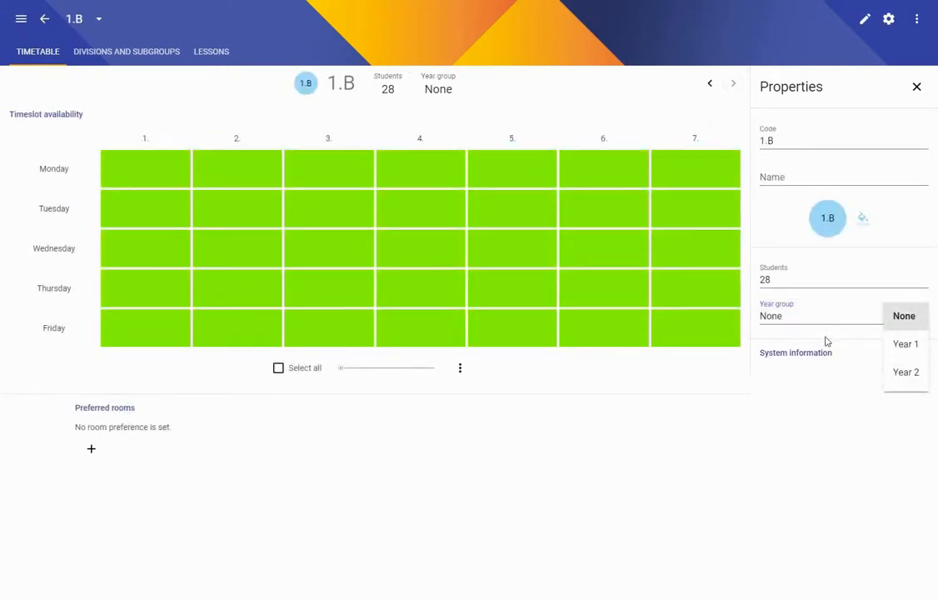
left_click(909, 354)
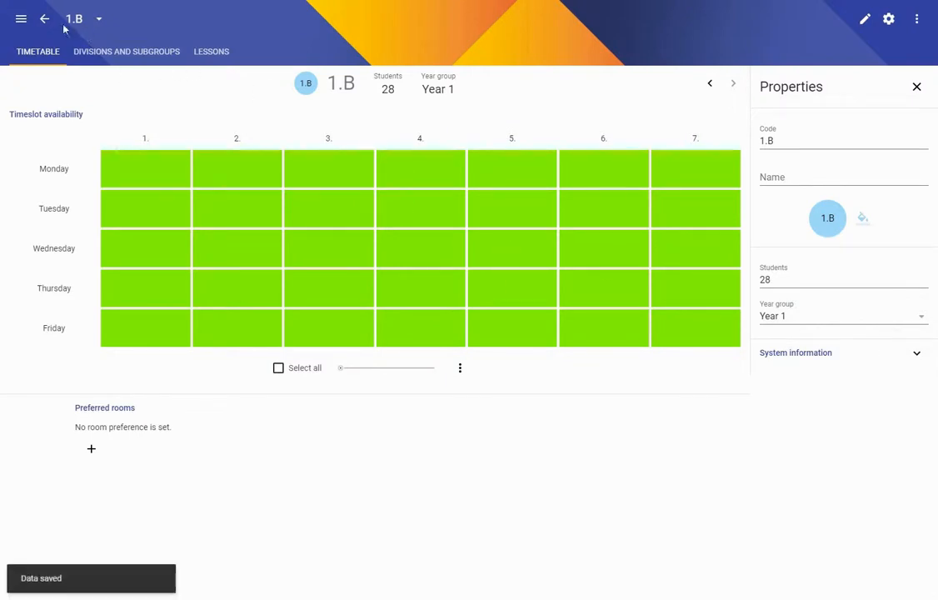
Step: Create a class group with the code 2.A, assign it to year group Year 2, and save it
left_click(44, 20)
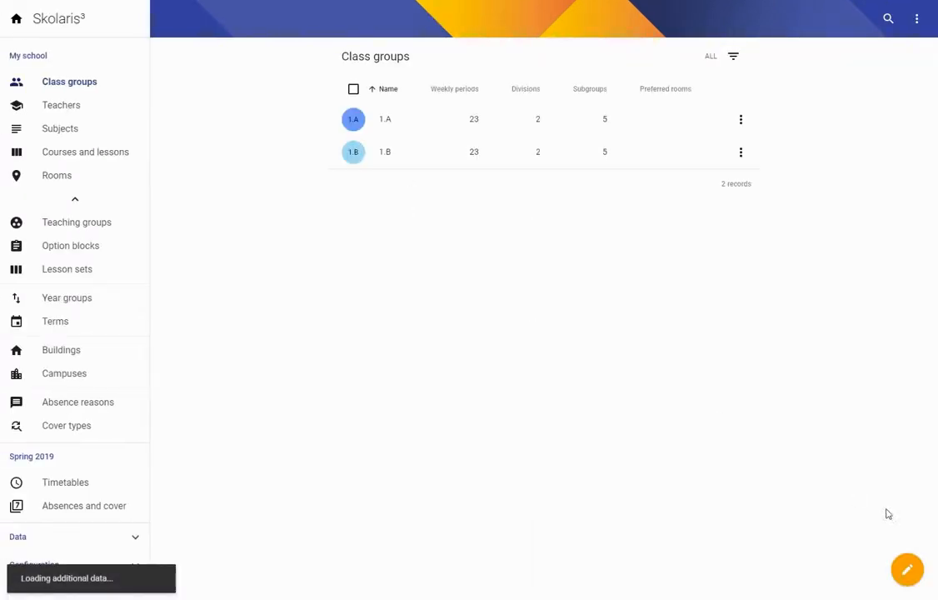
left_click(907, 575)
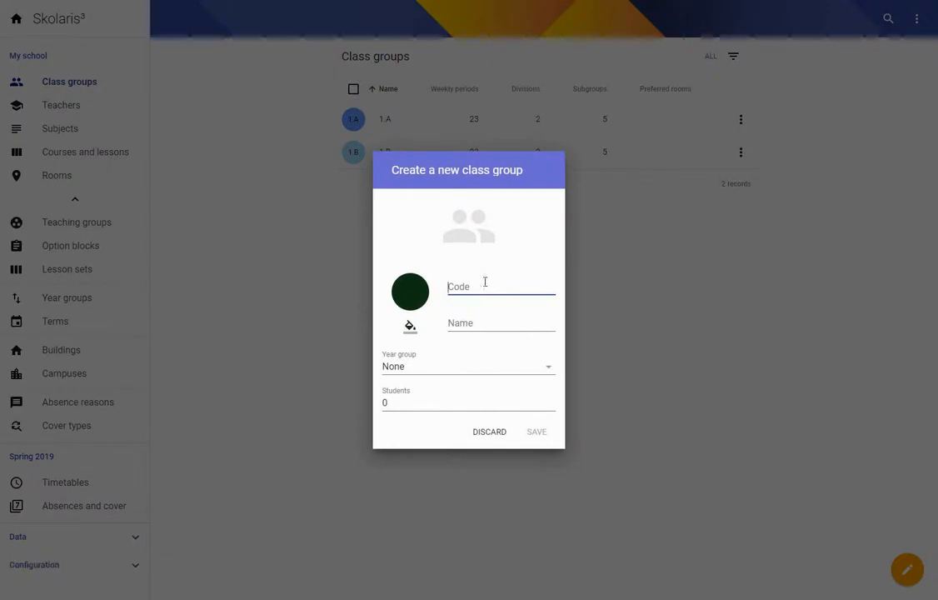
type("2.A")
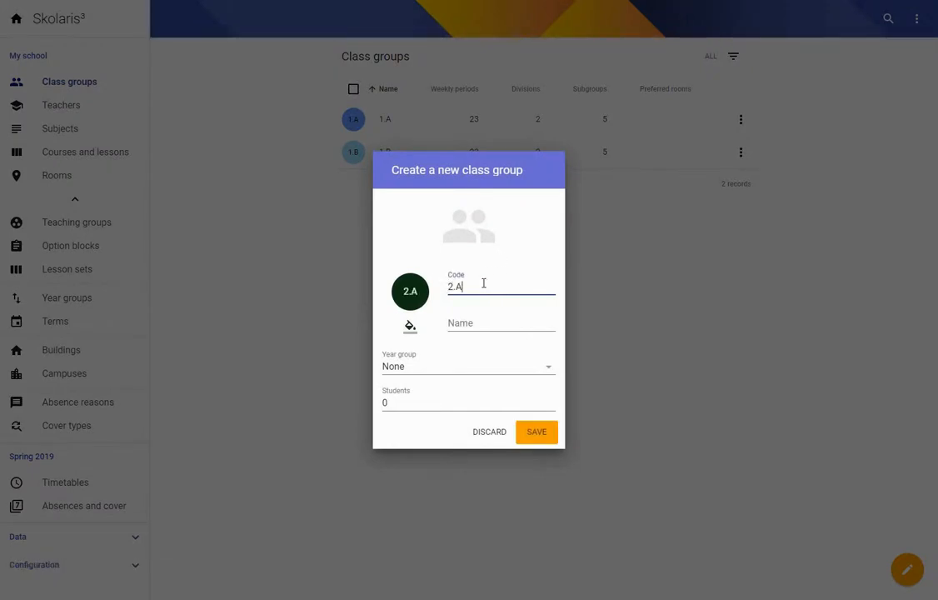
left_click(432, 369)
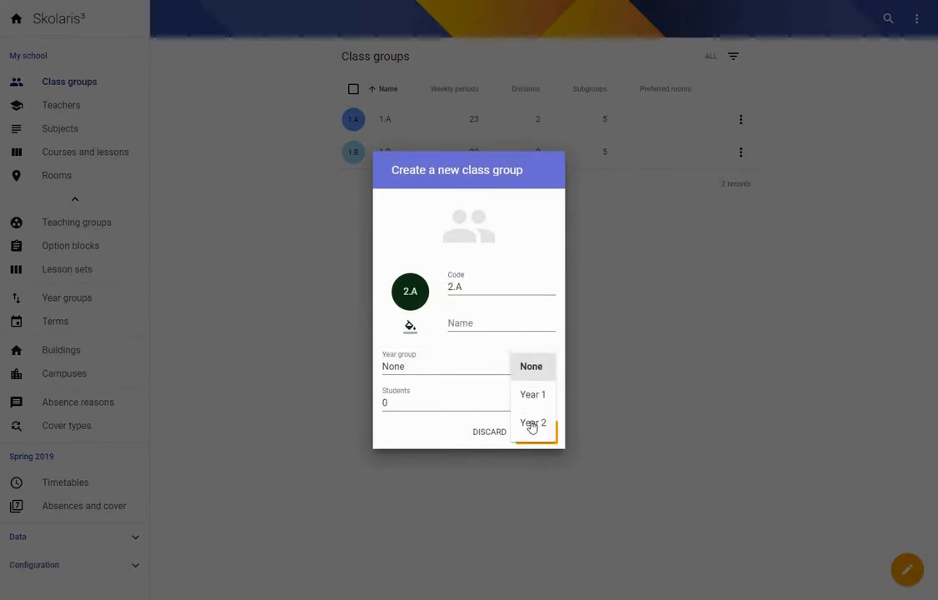
left_click(530, 423)
left_click(540, 432)
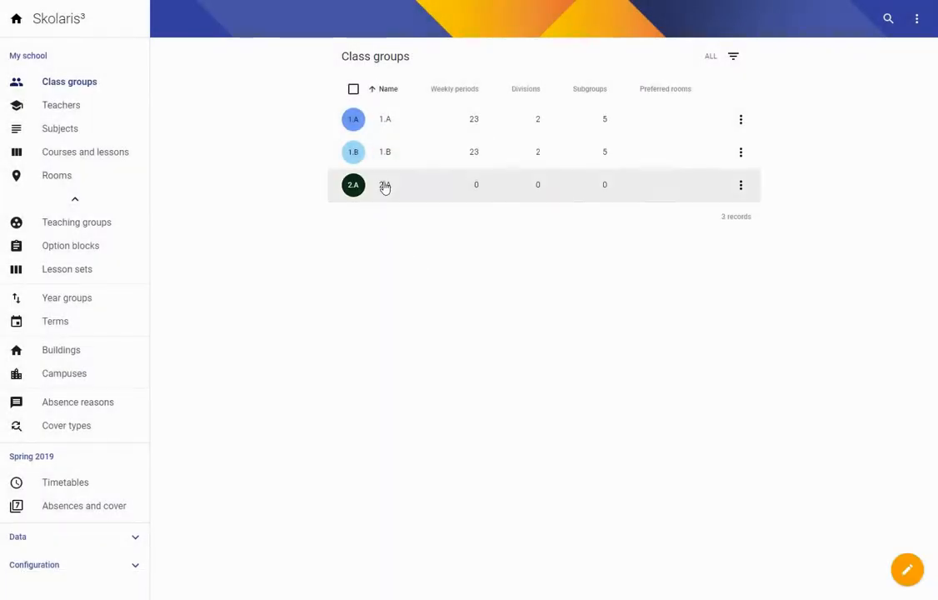
Step: Create a Mathematics lesson for class group 2.A with 5 instances per week and Blaise Pascal as the teacher
left_click(383, 185)
left_click(210, 53)
left_click(455, 287)
left_click(492, 261)
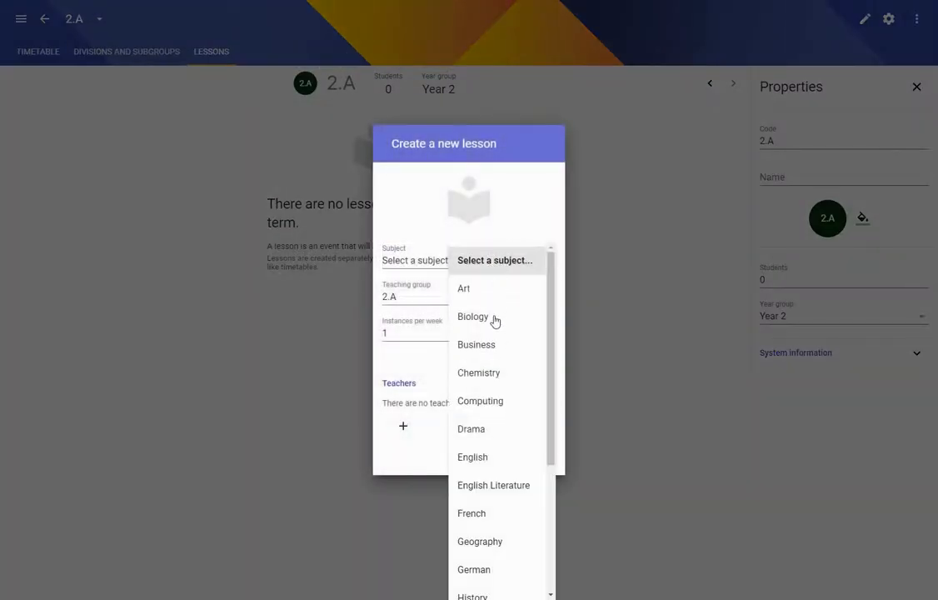
scroll(496, 509, "down", 3)
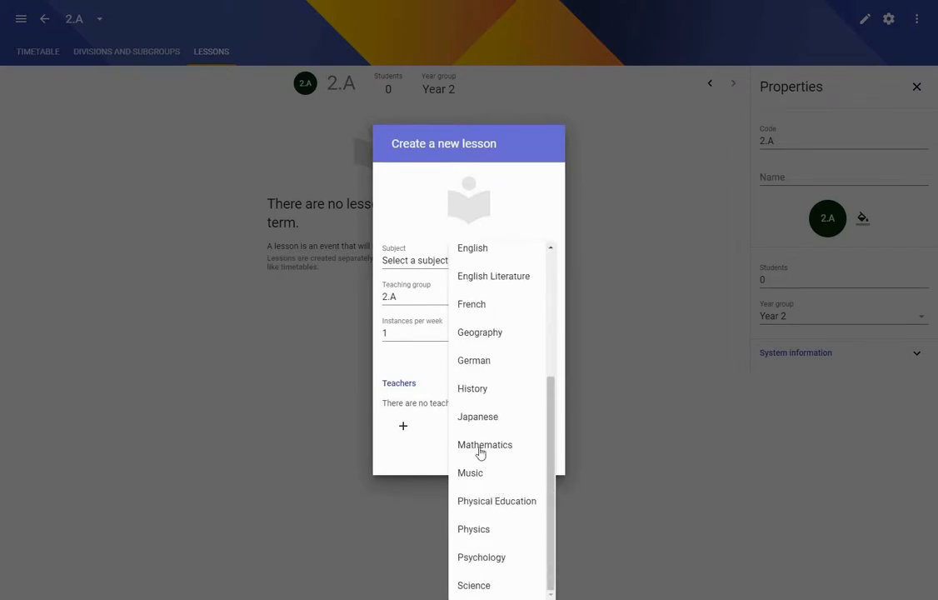
left_click(480, 444)
left_click(425, 333)
type("5")
left_click(403, 427)
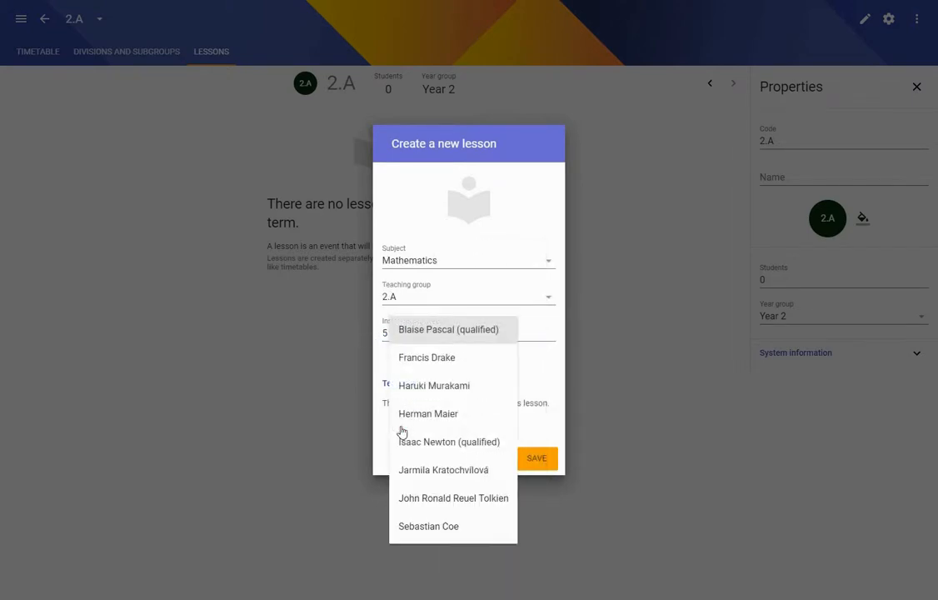
left_click(419, 332)
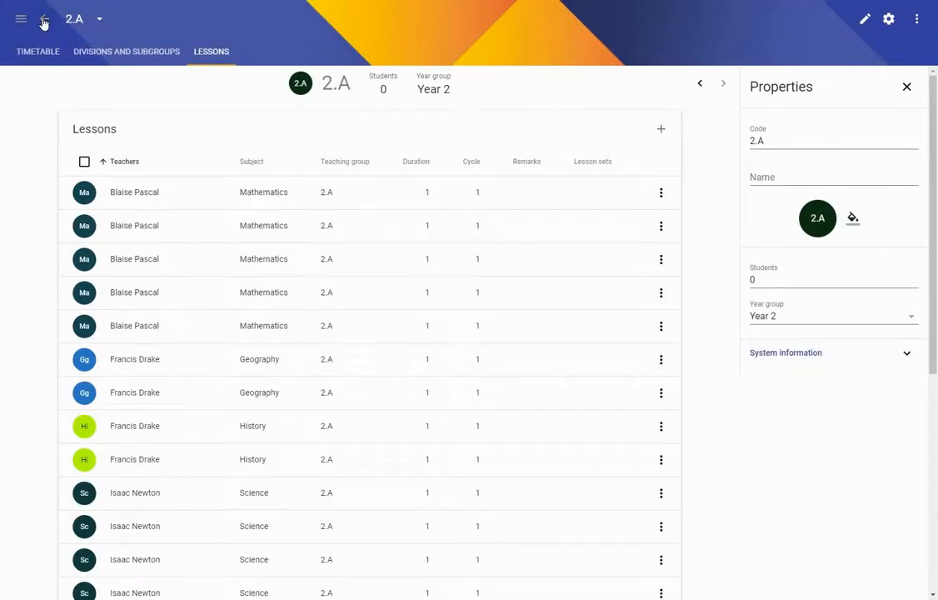
Step: Create a class group with the code 2.B, year group Year 2 and 30 students, and save it
left_click(44, 20)
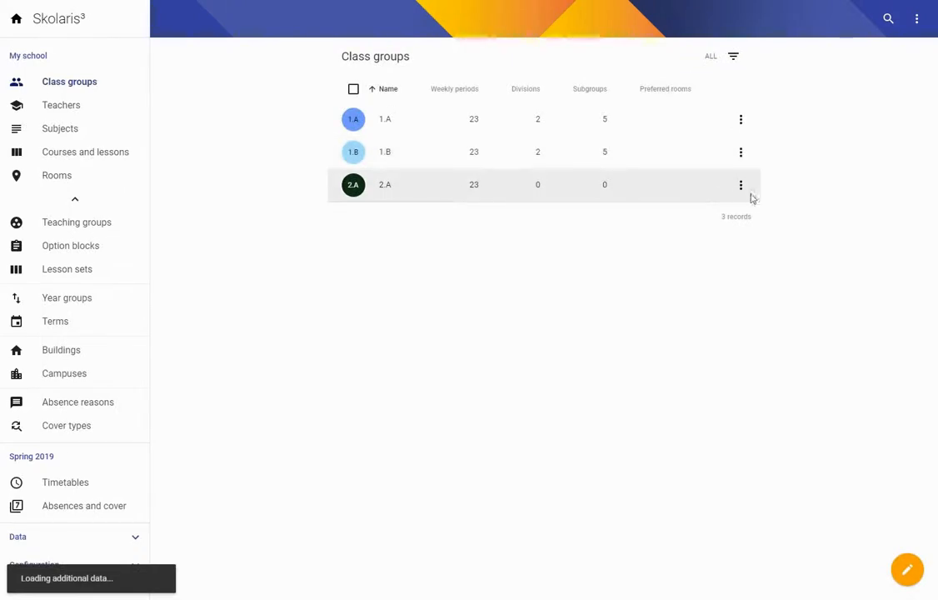
left_click(907, 579)
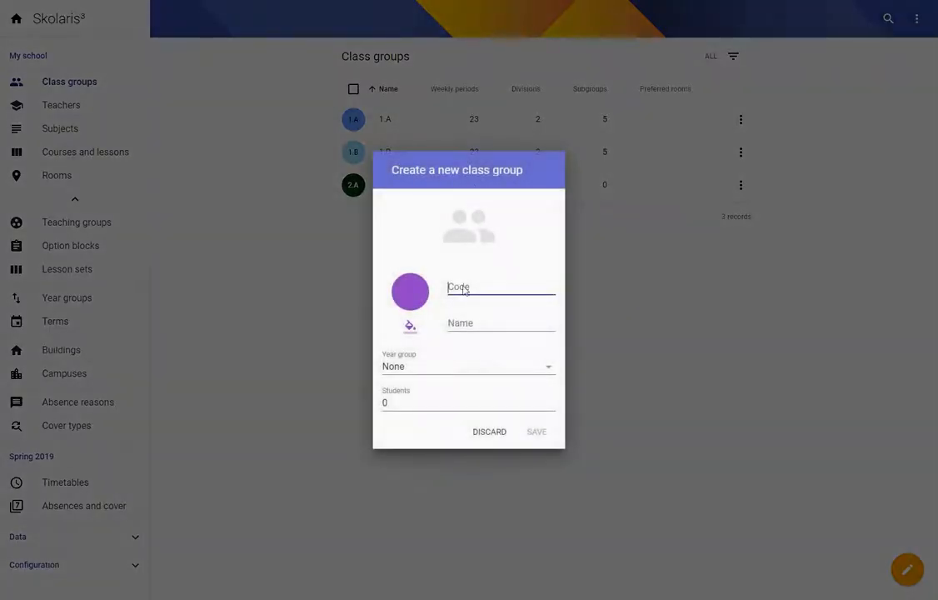
type("2.B")
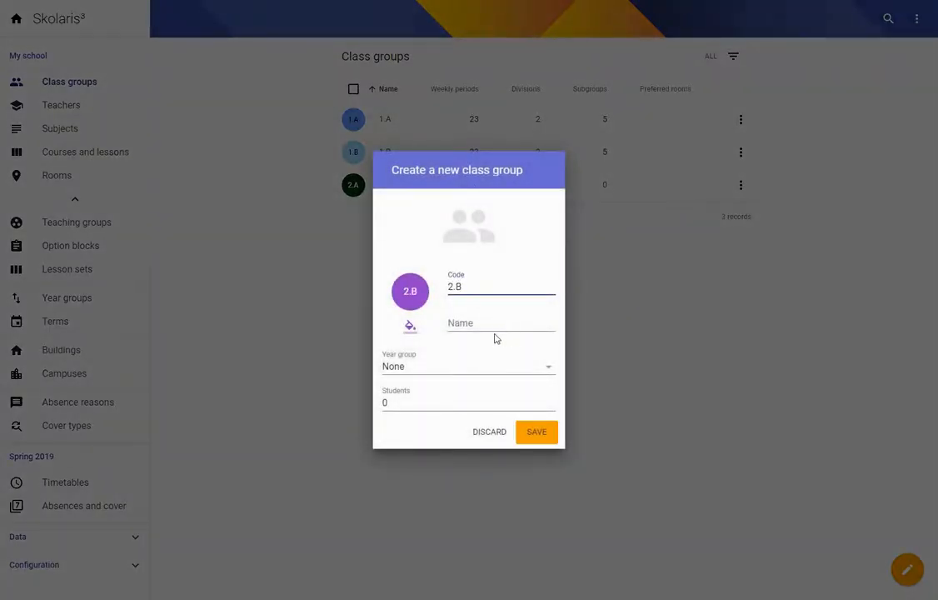
left_click(463, 375)
left_click(533, 425)
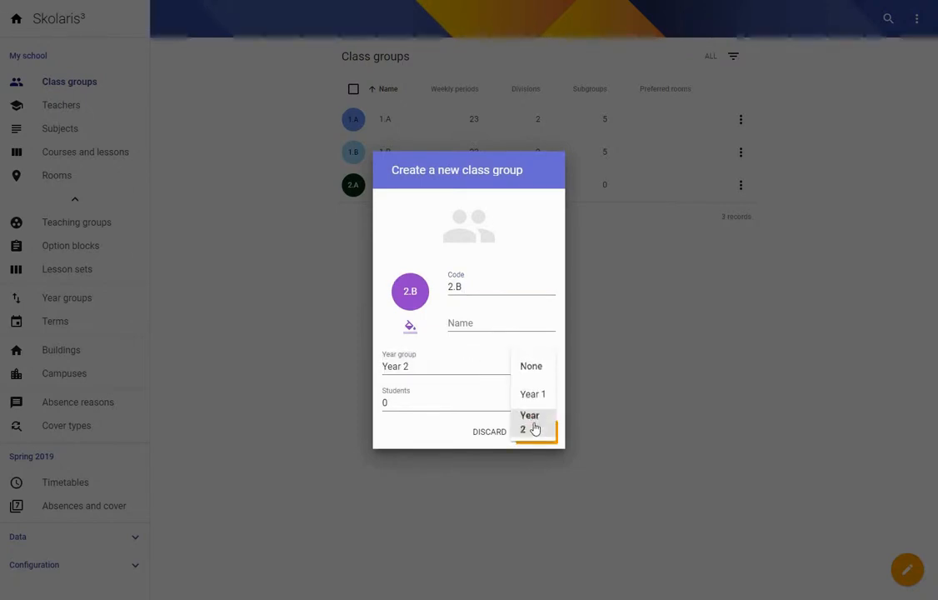
left_click_drag(434, 405, 363, 401)
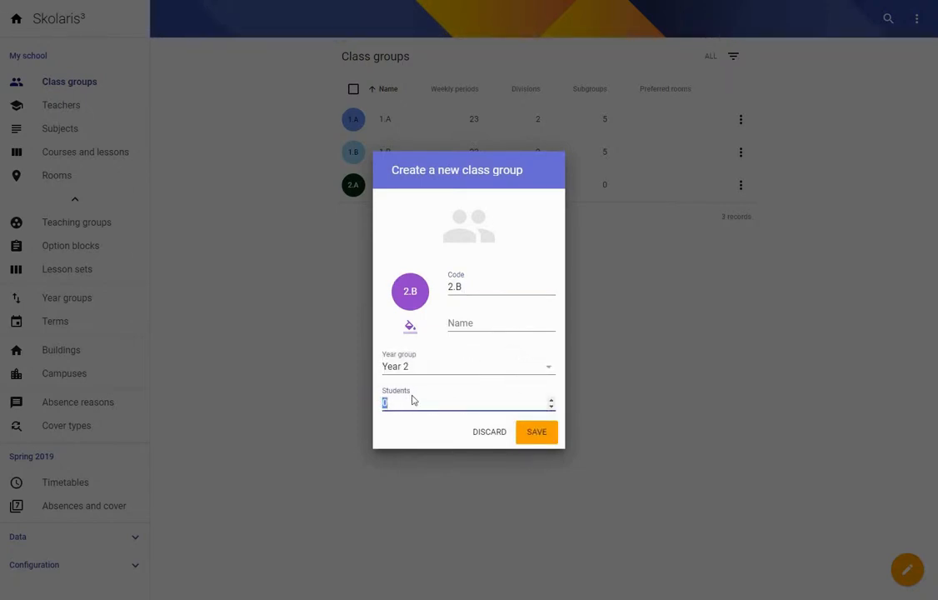
type("30")
left_click(536, 432)
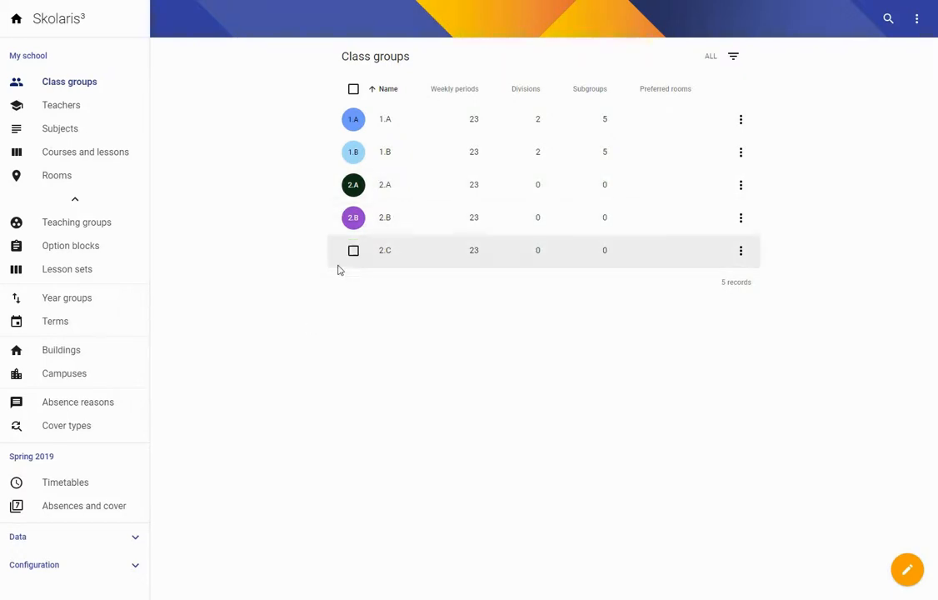
Step: Start a new option block named Year 2 Language and add class groups 2.A, 2.B and 2.C to it
left_click(75, 199)
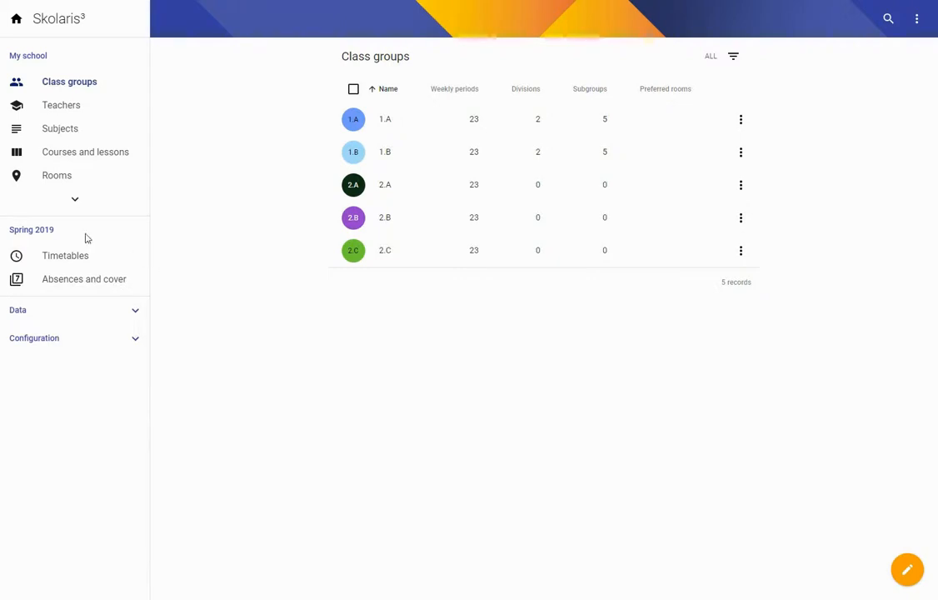
left_click(75, 200)
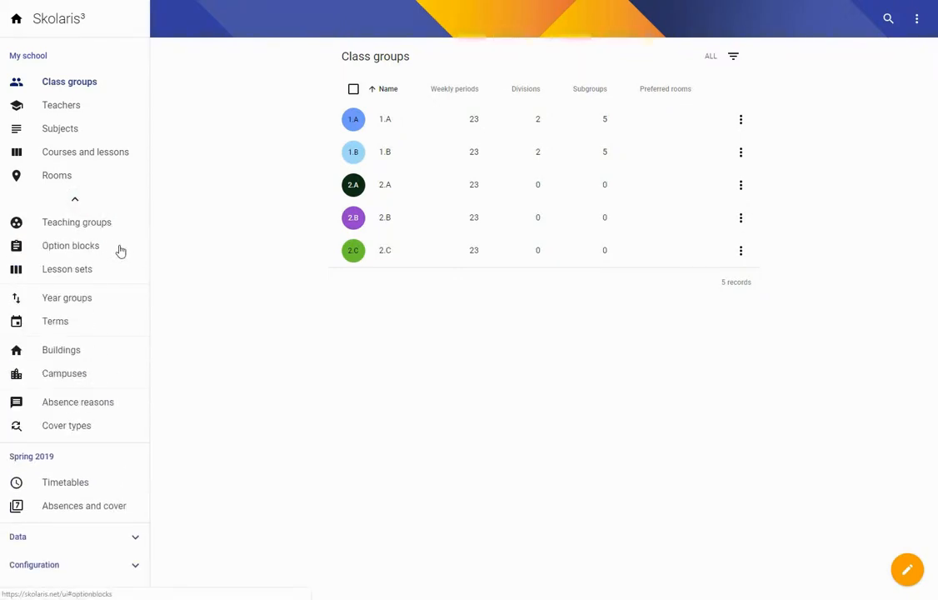
left_click(76, 249)
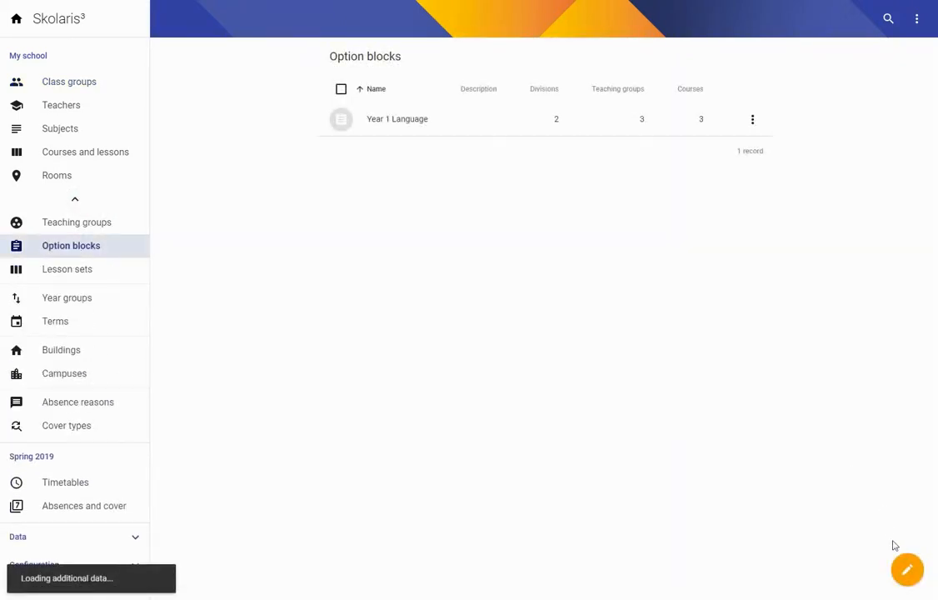
left_click(910, 573)
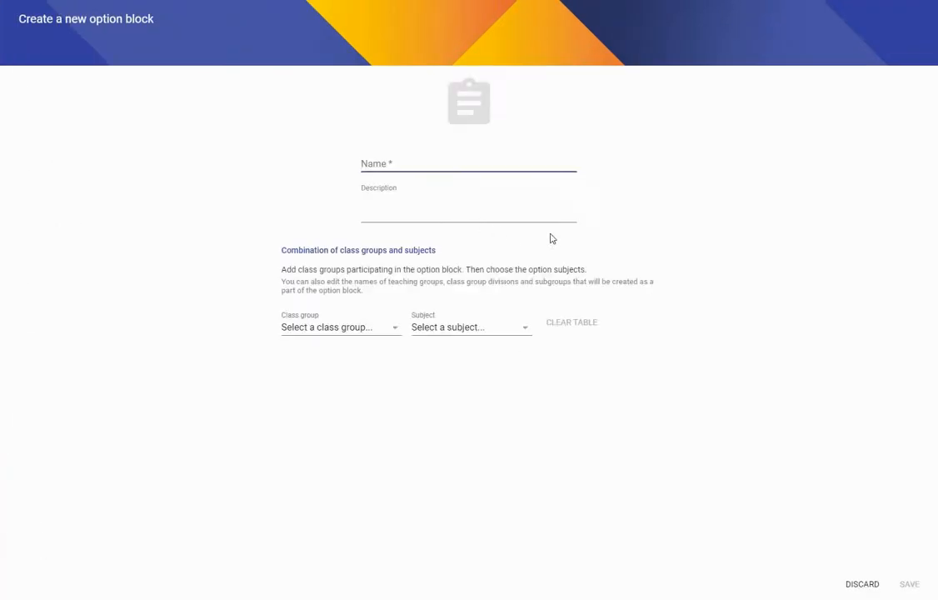
type("Year 2 Language")
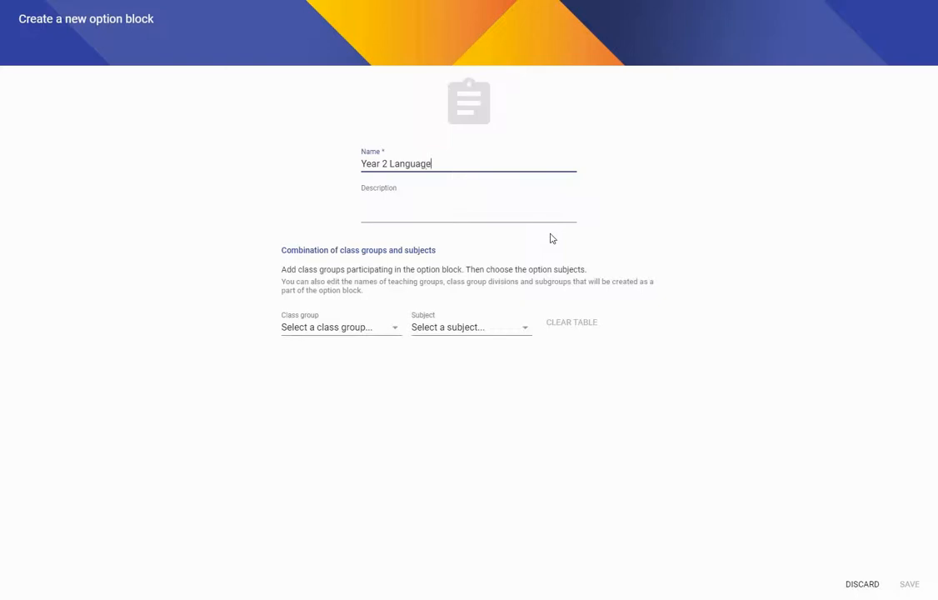
left_click(331, 334)
left_click(327, 411)
left_click(317, 327)
left_click(331, 412)
left_click(330, 333)
left_click(324, 416)
Step: Add French, German and Japanese as the subjects of the Year 2 Language option block and save it
left_click(469, 332)
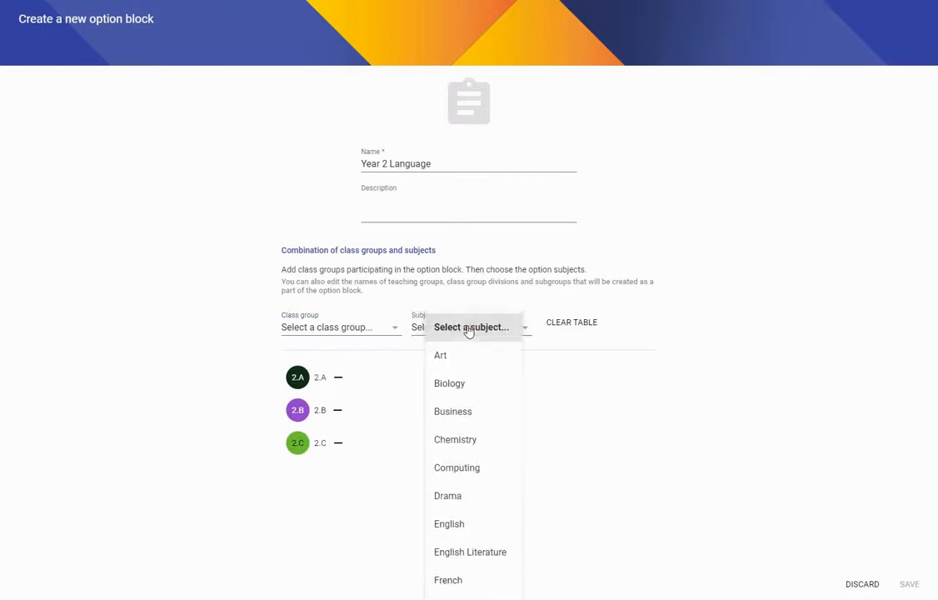
scroll(482, 375, "down", 3)
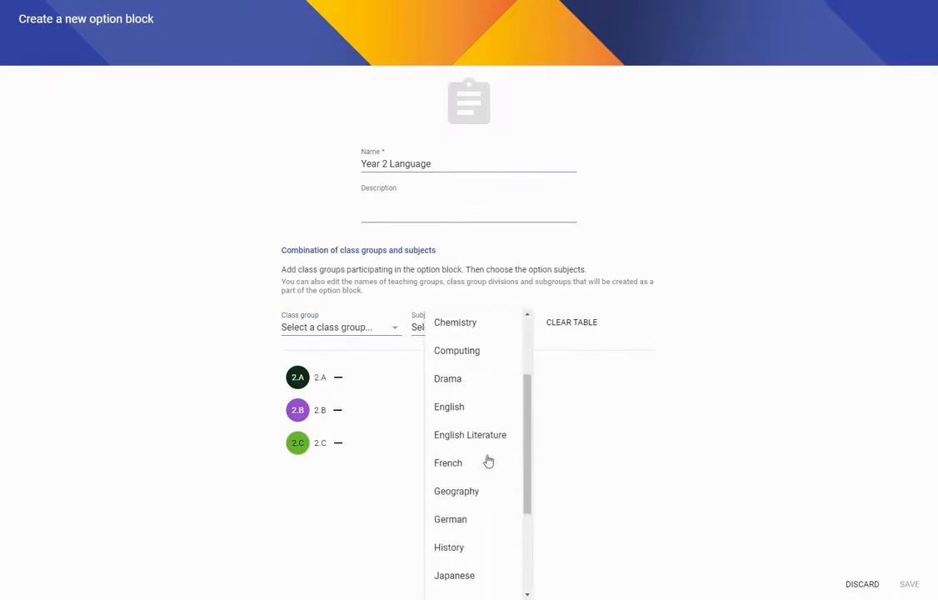
left_click(457, 468)
left_click(471, 334)
scroll(475, 441, "down", 3)
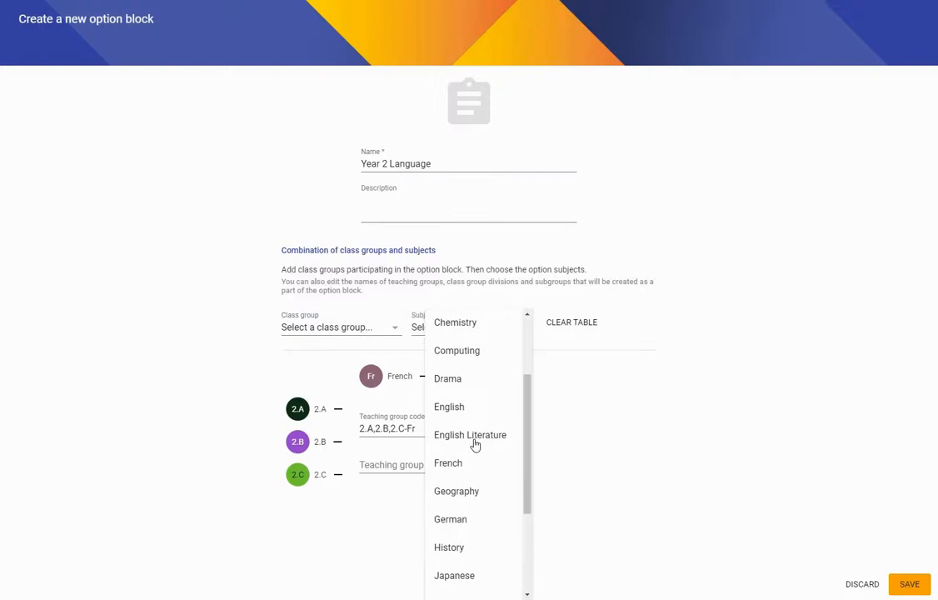
left_click(452, 517)
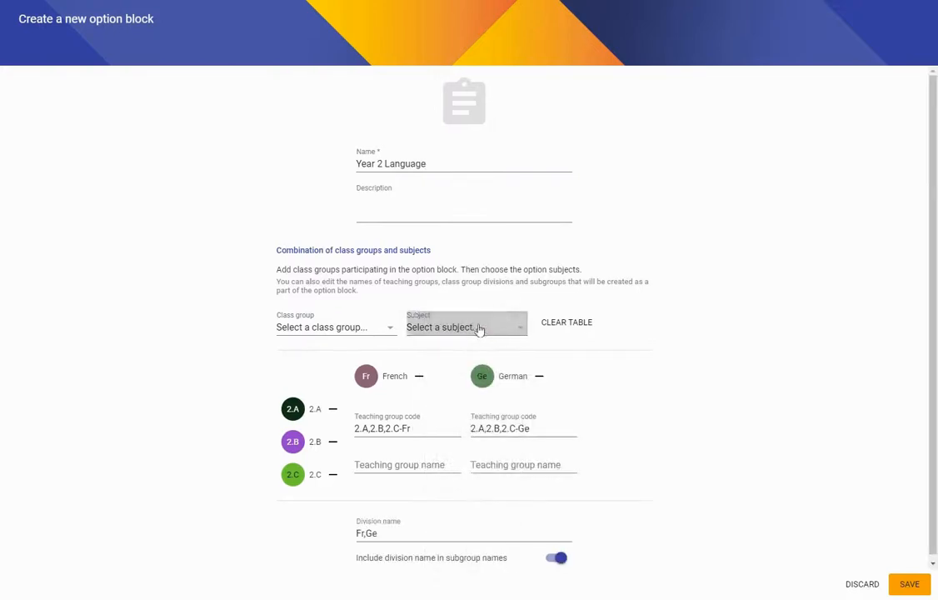
left_click(475, 327)
scroll(488, 441, "down", 5)
left_click(465, 425)
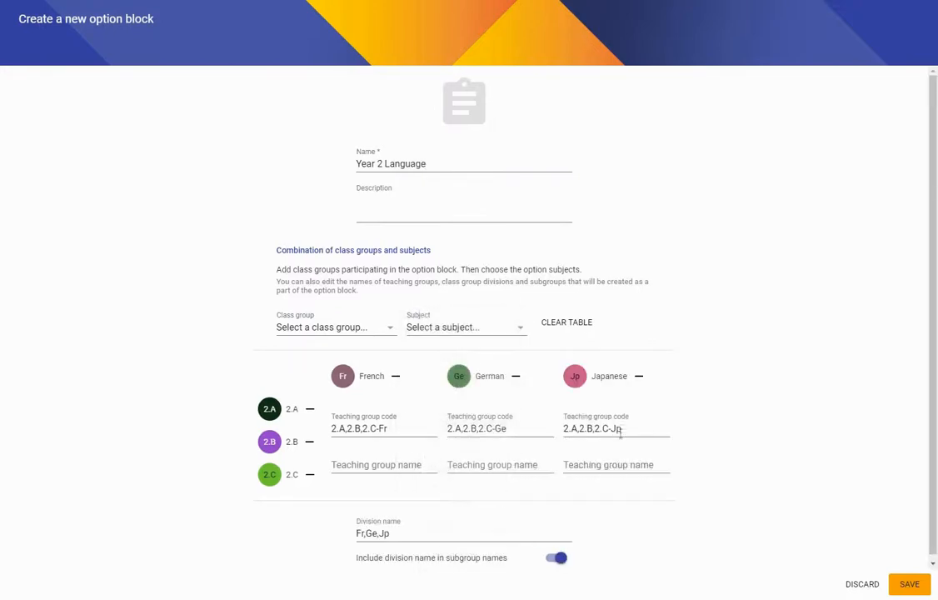
left_click(909, 585)
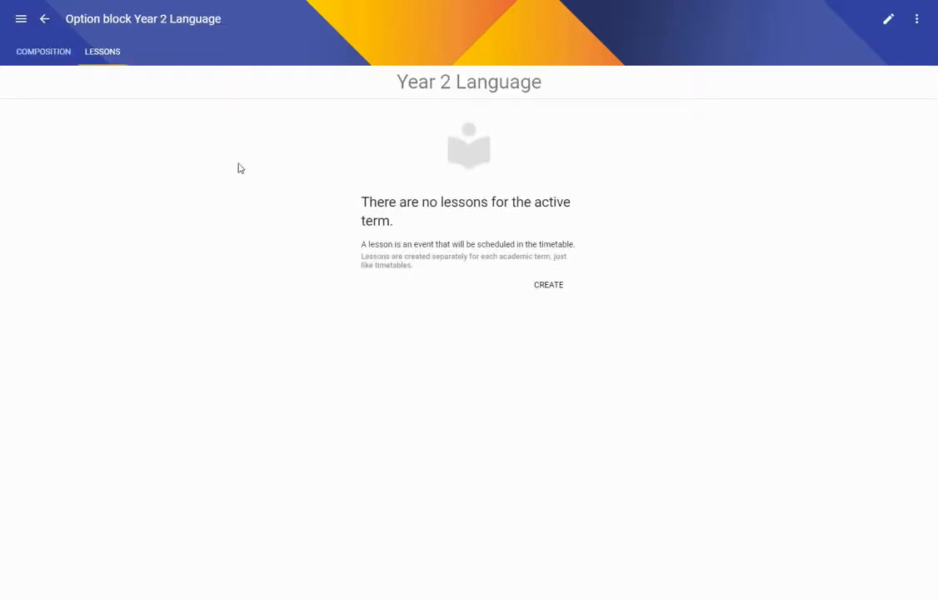
Step: Review the option block's composition and create a lesson for its French course with 3 instances per week, taught by Blaise Pascal
left_click(46, 56)
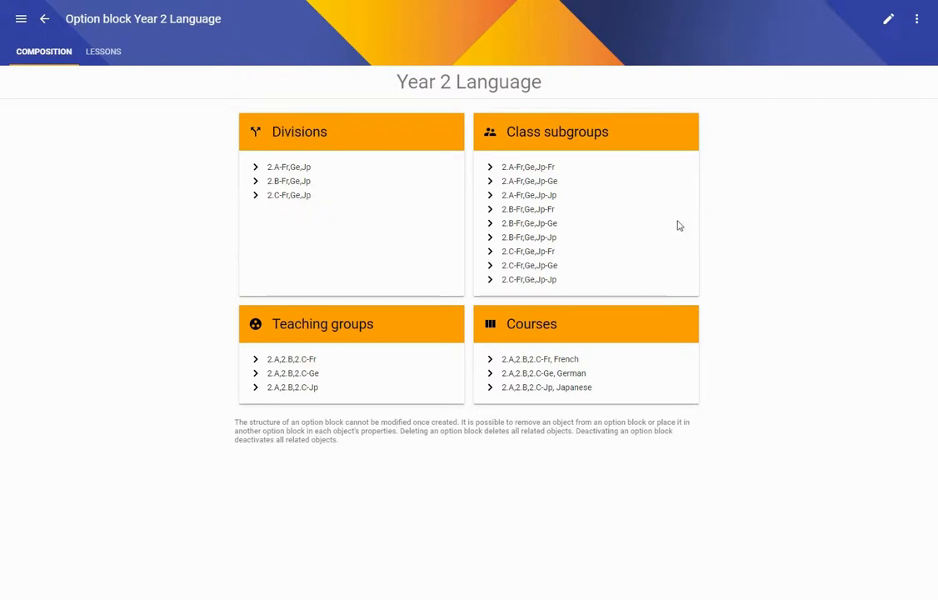
left_click(103, 52)
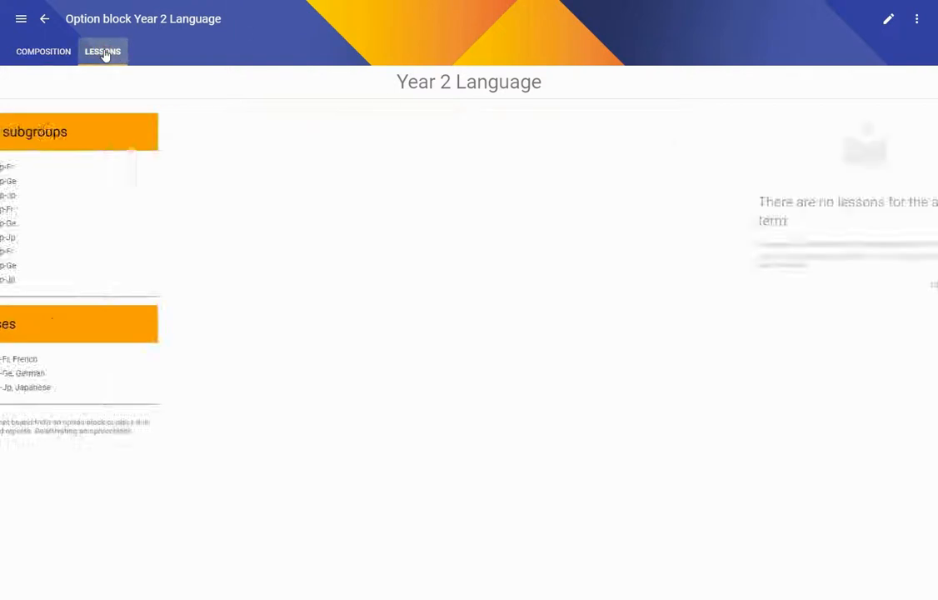
left_click(552, 280)
left_click(441, 280)
left_click(509, 307)
left_click(388, 315)
double_click(385, 315)
type("3")
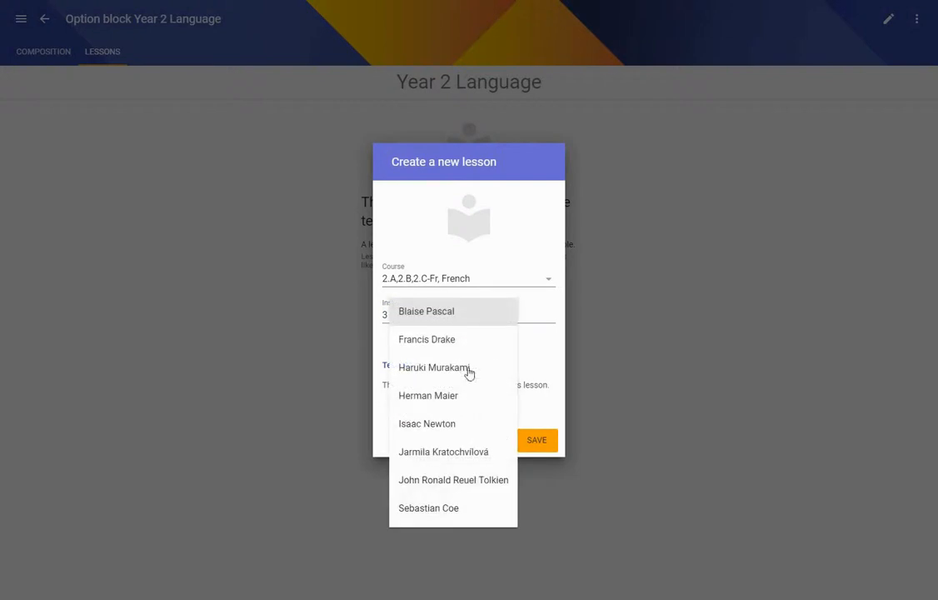
left_click(415, 314)
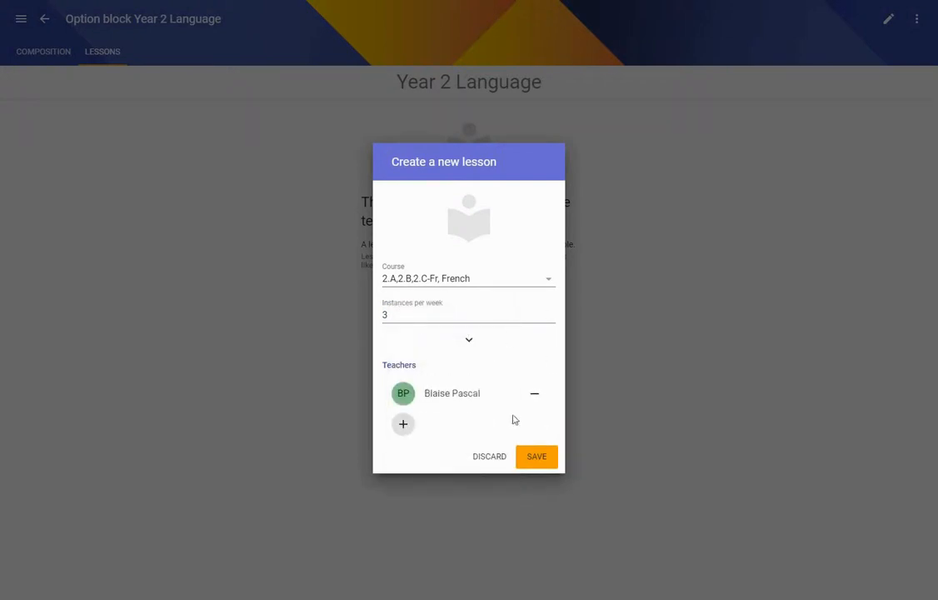
left_click(536, 457)
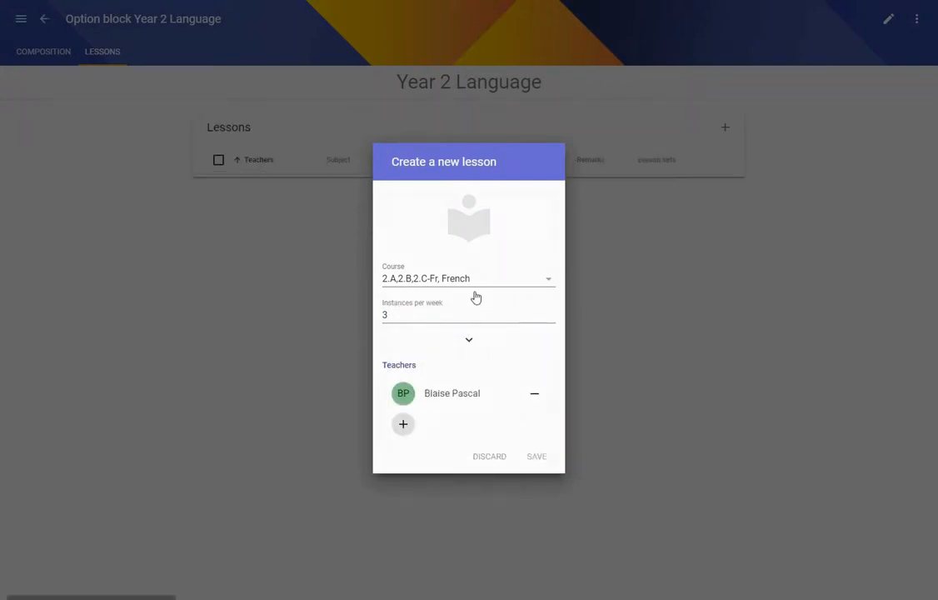
left_click(719, 127)
left_click(463, 277)
left_click(495, 334)
double_click(399, 318)
type("3")
left_click(403, 408)
left_click(436, 396)
left_click(535, 455)
Step: Create a lesson for the option block's Japanese course with 3 instances per week, taught by Haruki Murakami
left_click(730, 127)
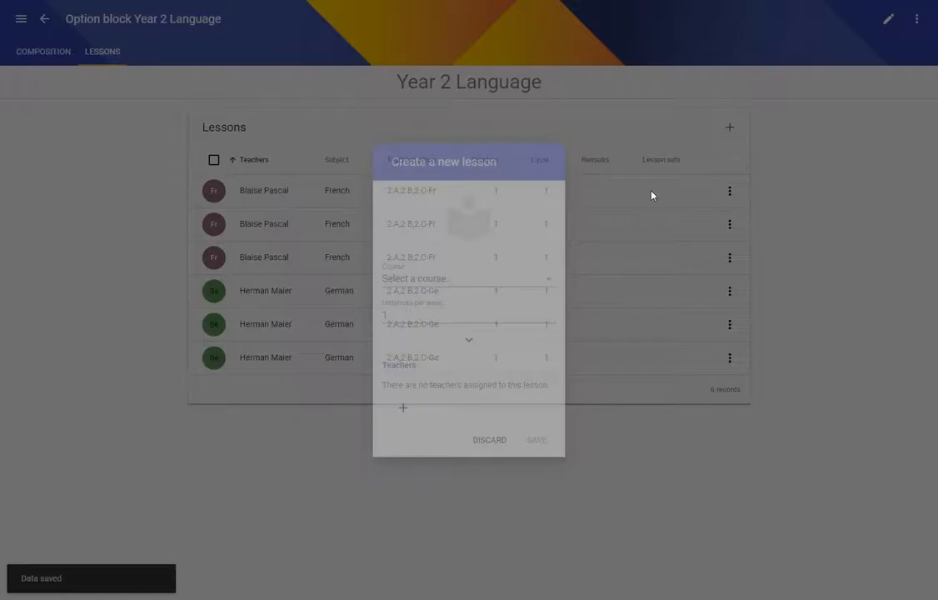
left_click(438, 278)
left_click(492, 370)
double_click(402, 317)
type("3")
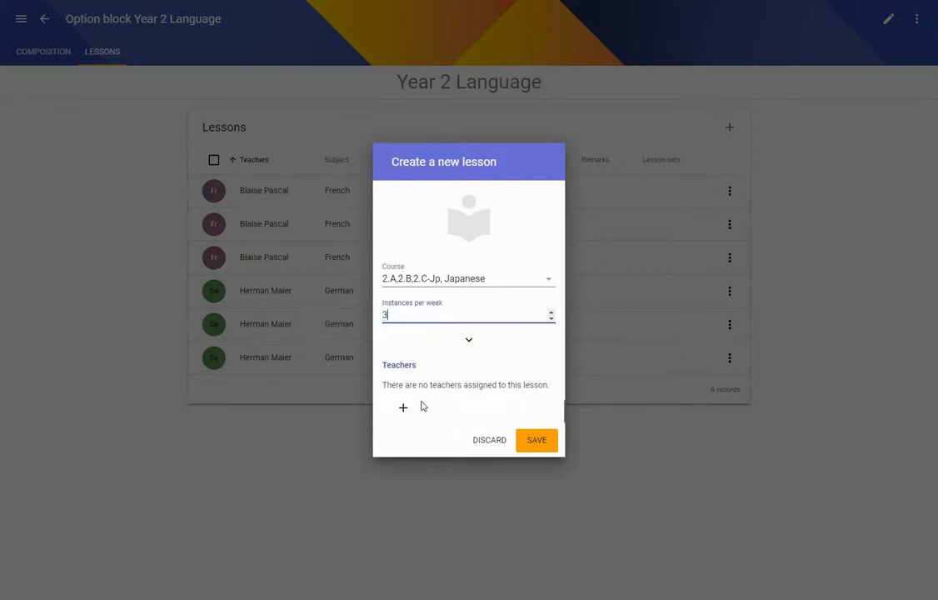
left_click(402, 410)
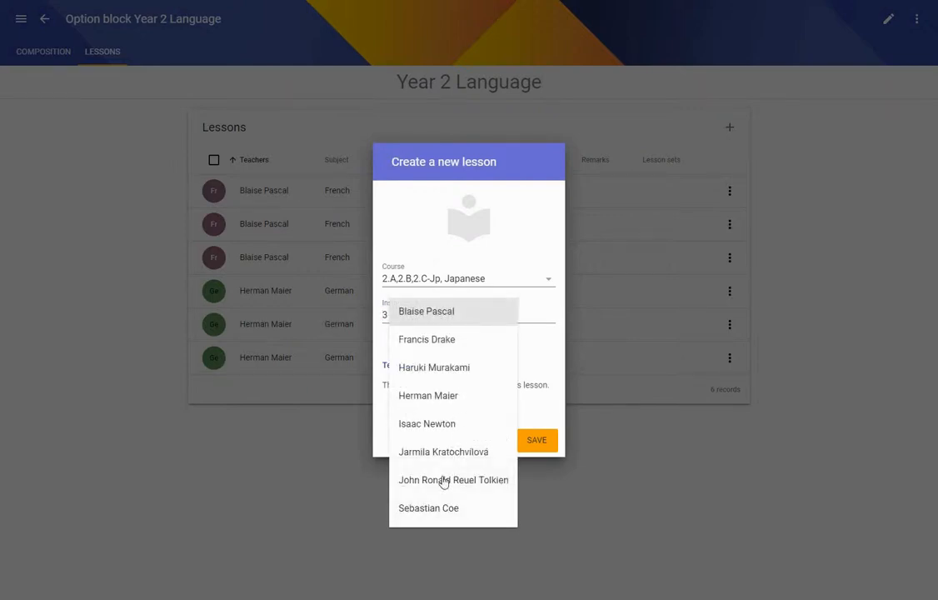
left_click(440, 370)
left_click(536, 454)
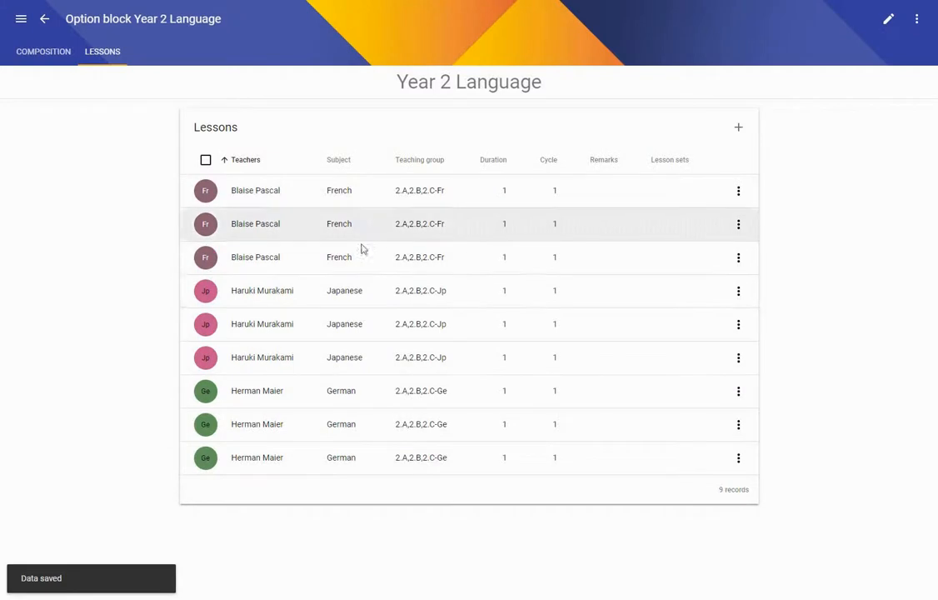
Step: Check the list of class groups and start a new option block named Year 1 Option
left_click(45, 21)
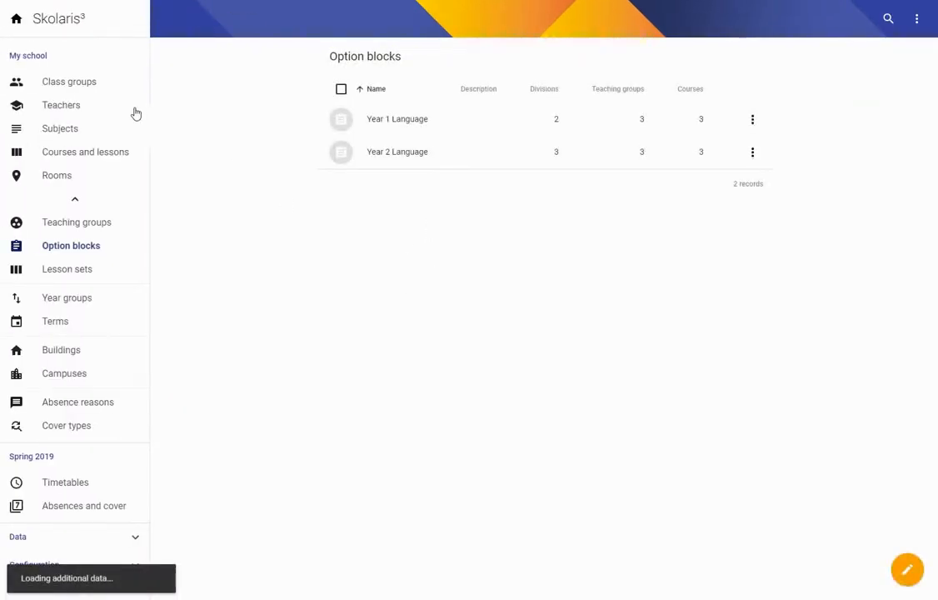
left_click(87, 89)
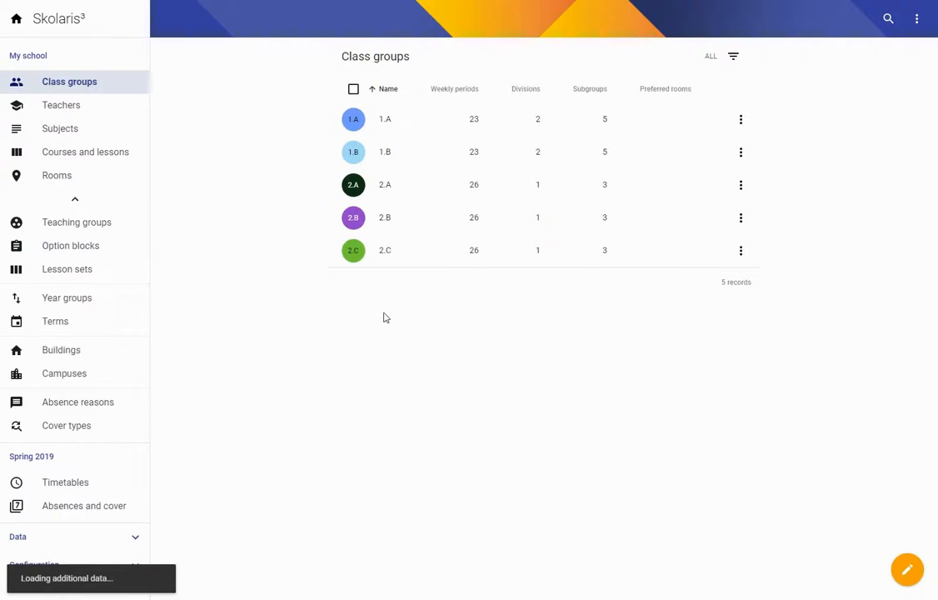
left_click(83, 246)
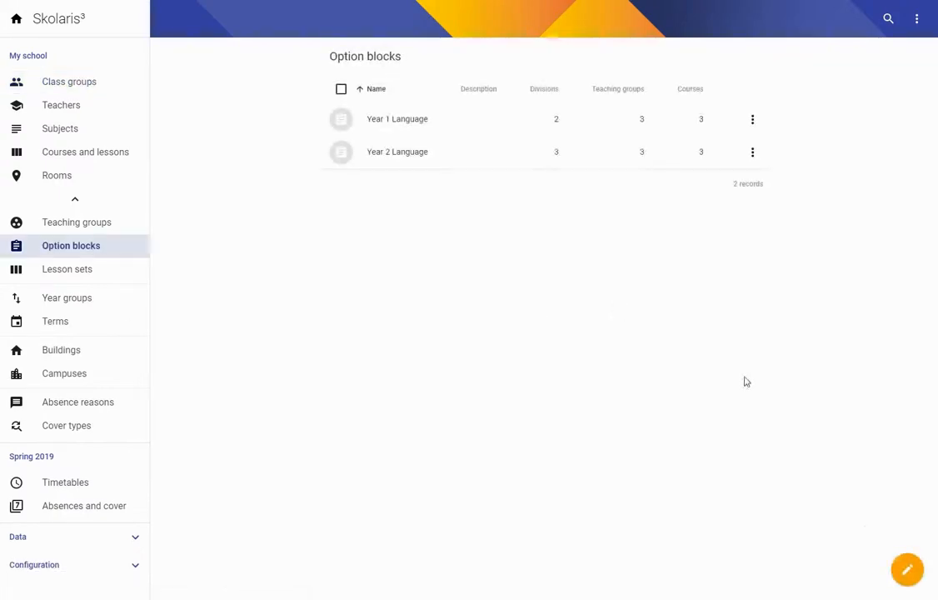
left_click(906, 571)
type("Year 1 Option")
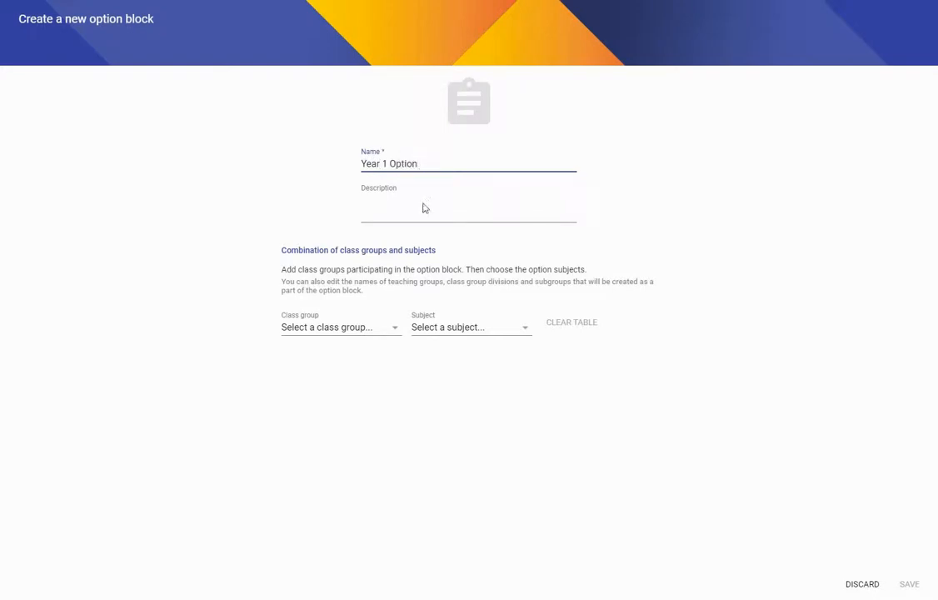
Step: Add class groups 1.A and 1.B to the Year 1 Option block
left_click(364, 328)
left_click(310, 365)
left_click(331, 333)
left_click(322, 359)
Step: Add Drama, Computing and Business as the option block's subjects and save the block
left_click(478, 327)
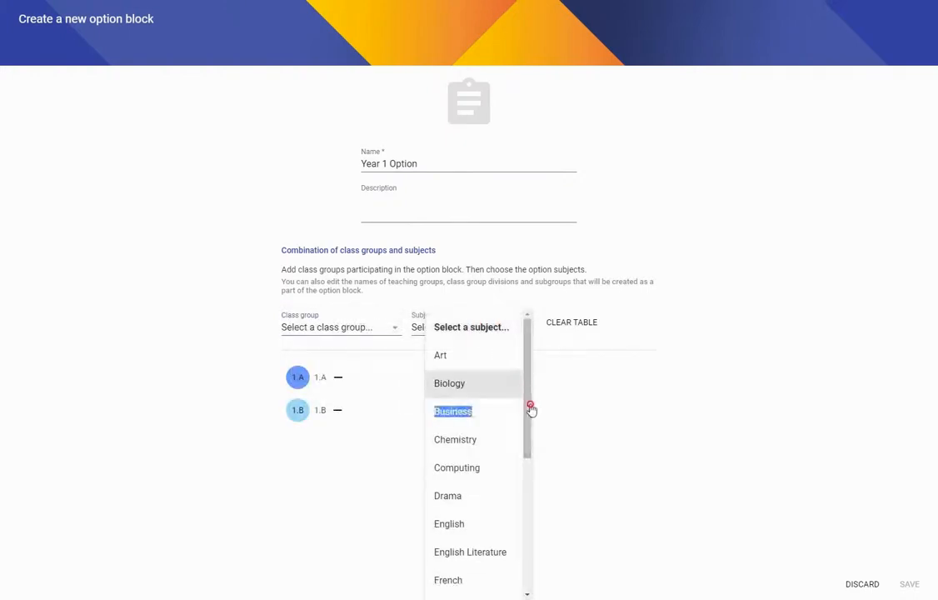
left_click(449, 496)
left_click(471, 326)
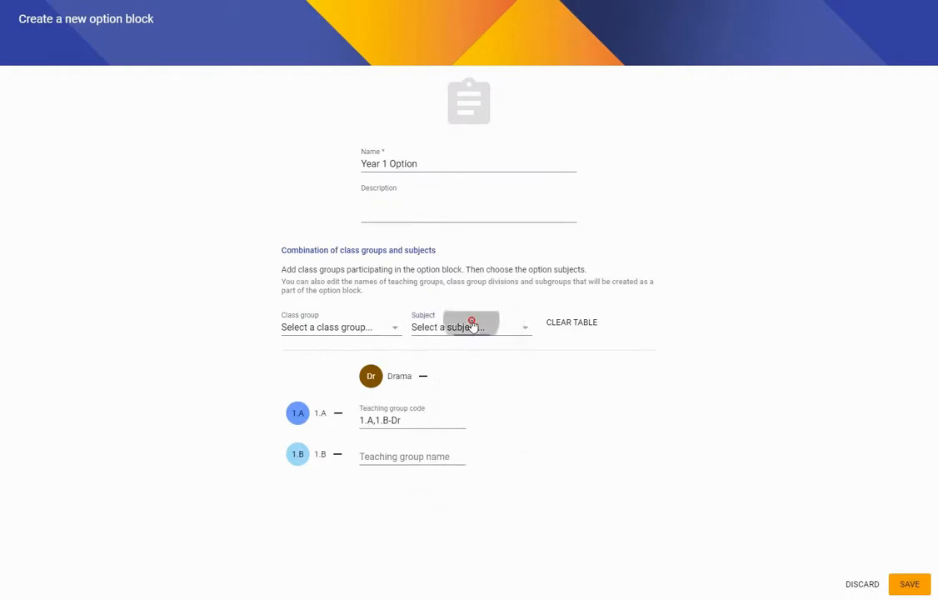
left_click(460, 469)
left_click(482, 327)
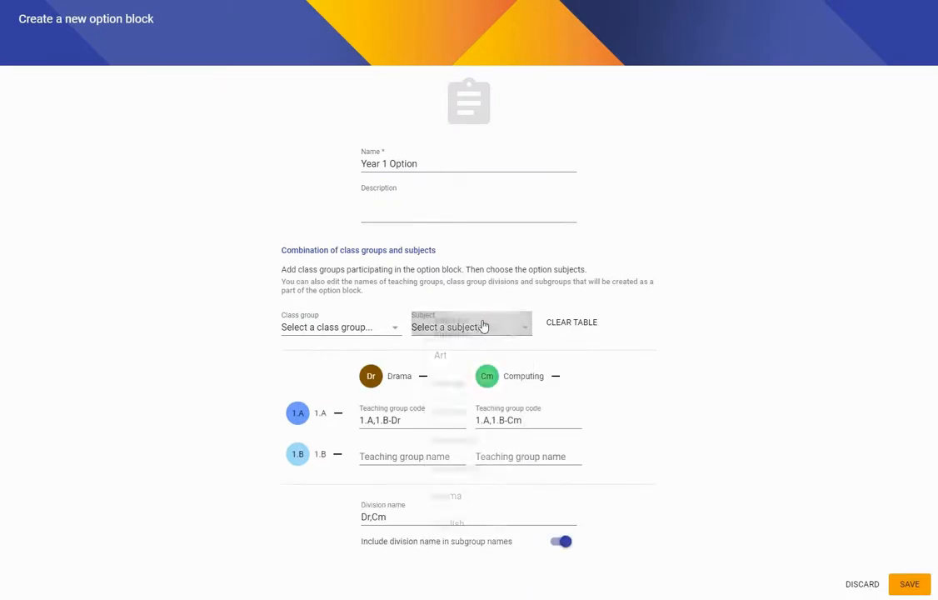
scroll(473, 438, "down", 5)
scroll(479, 450, "up", 5)
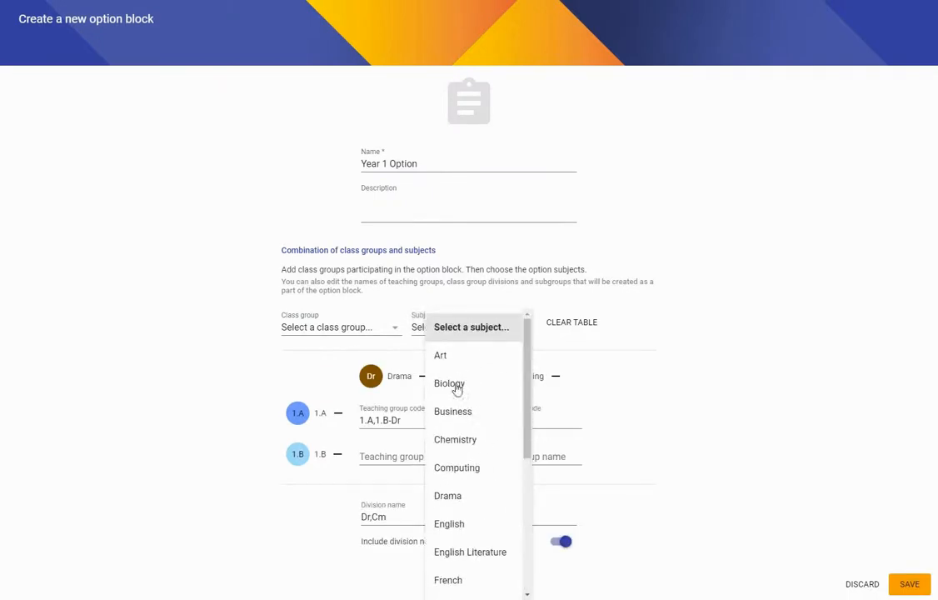
left_click(457, 410)
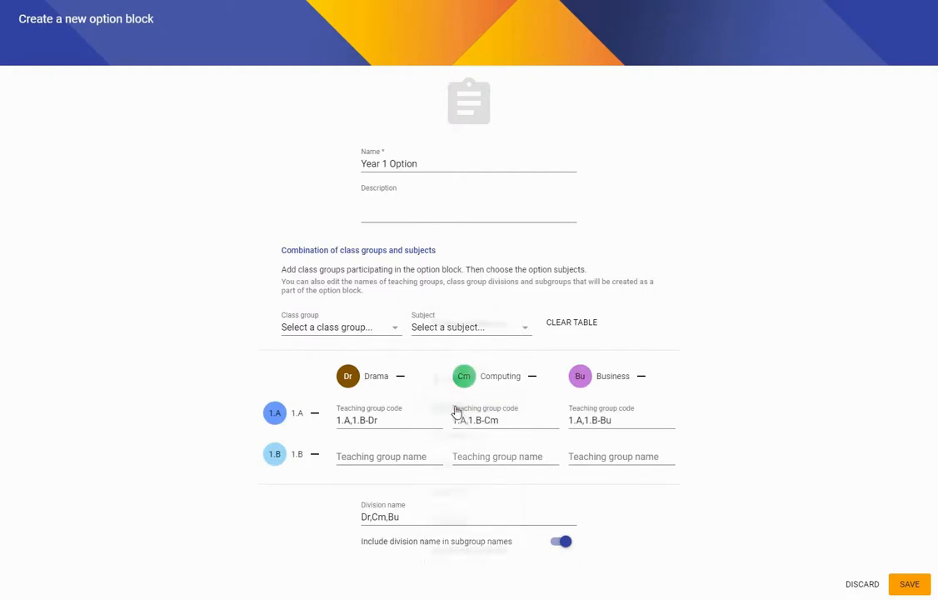
left_click(911, 584)
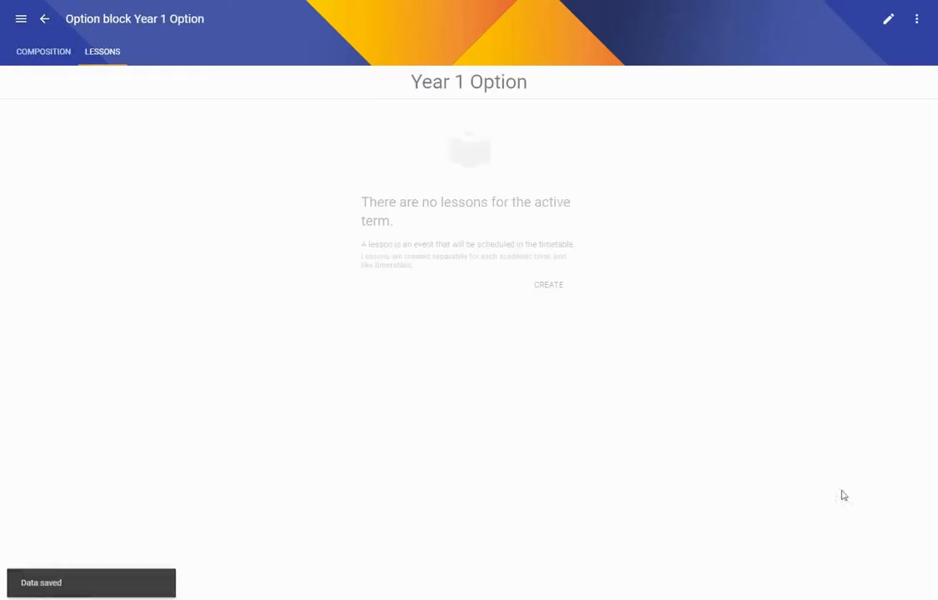
Step: Create a lesson for the option block's Business course with a duration of 2 periods, taught by Sebastian Coe
left_click(547, 287)
left_click(469, 277)
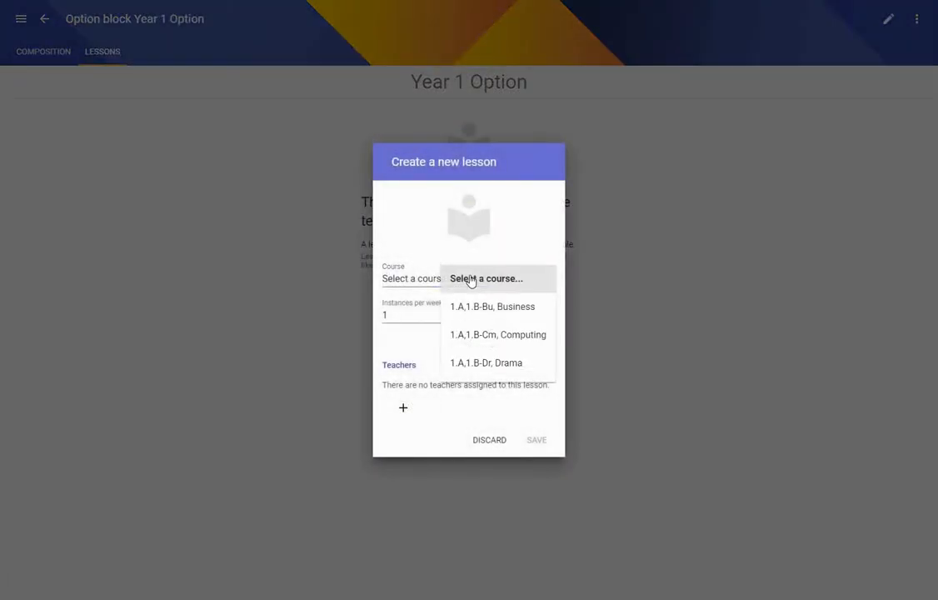
left_click(471, 309)
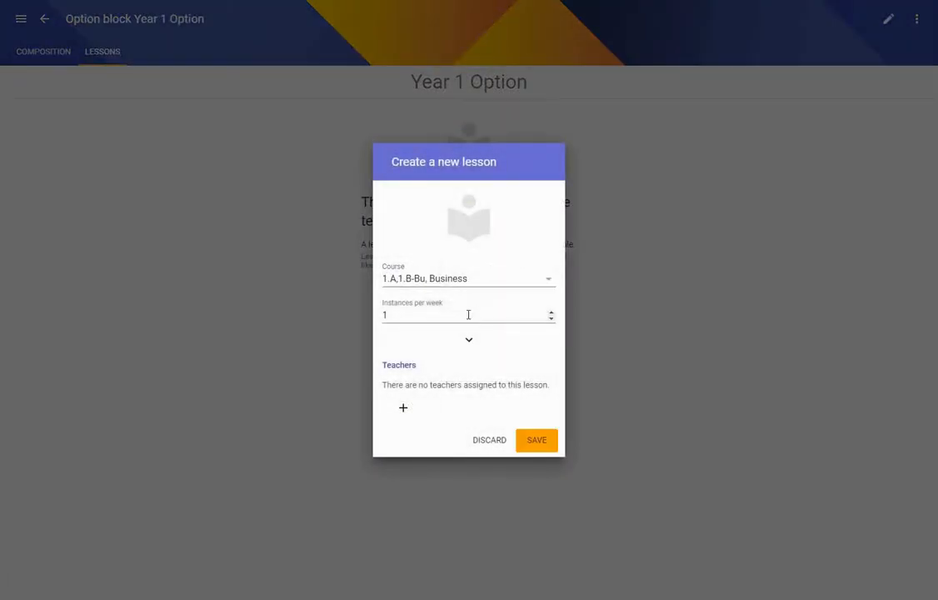
left_click(468, 340)
double_click(454, 374)
type("2")
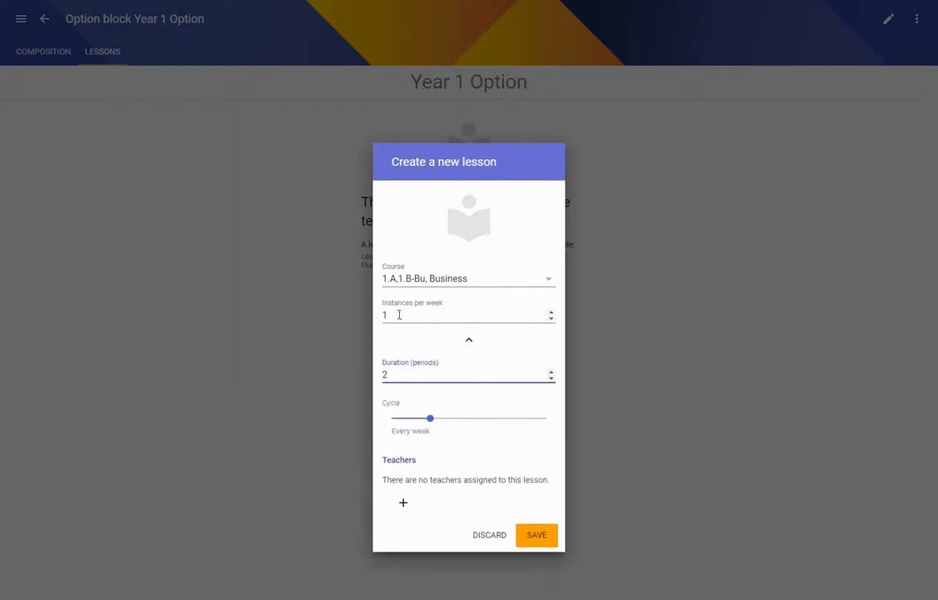
left_click(404, 502)
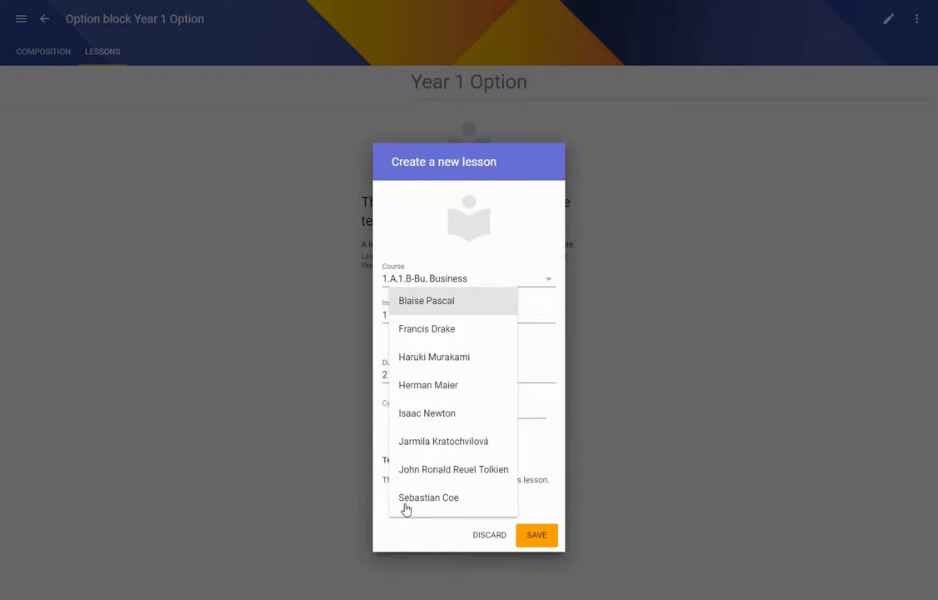
left_click(429, 498)
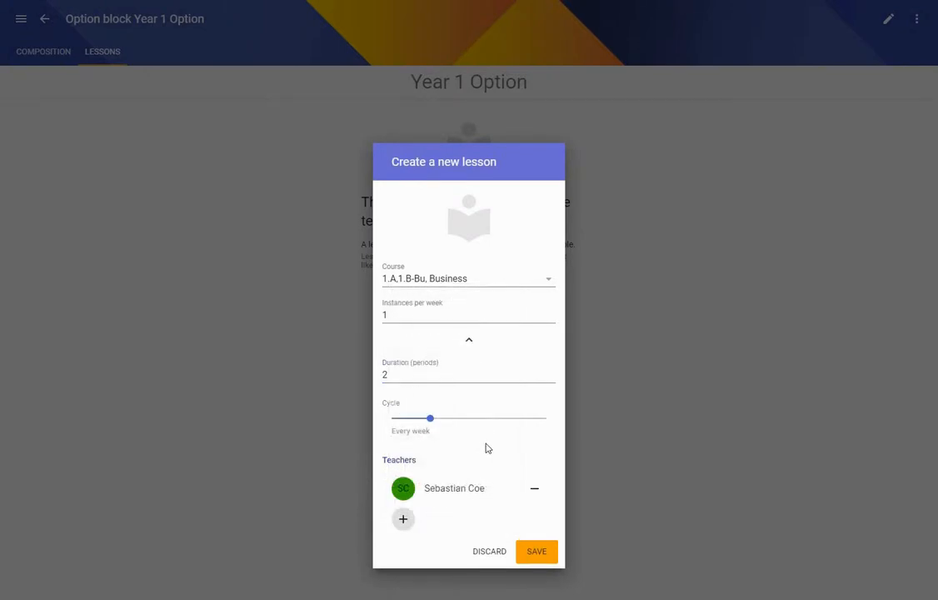
left_click(536, 551)
Step: Create a lesson for the option block's Computing course with a duration of 2 periods, taught by Isaac Newton
left_click(732, 128)
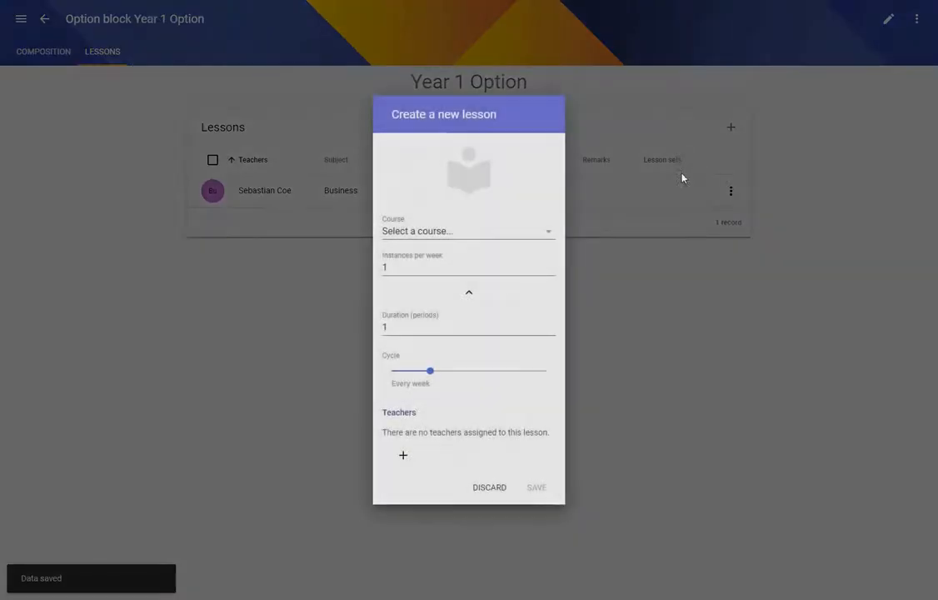
left_click(446, 233)
left_click(495, 285)
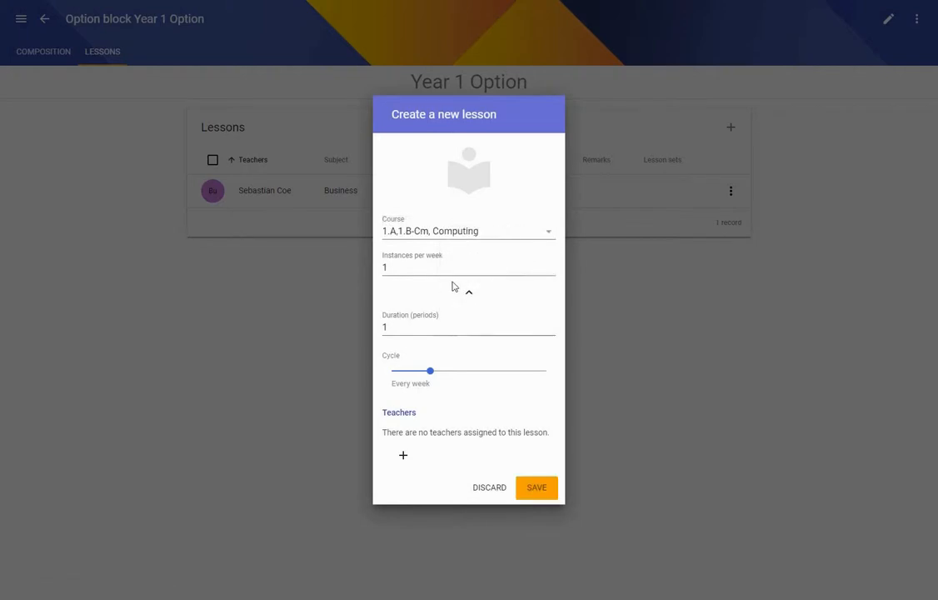
double_click(392, 326)
type("2")
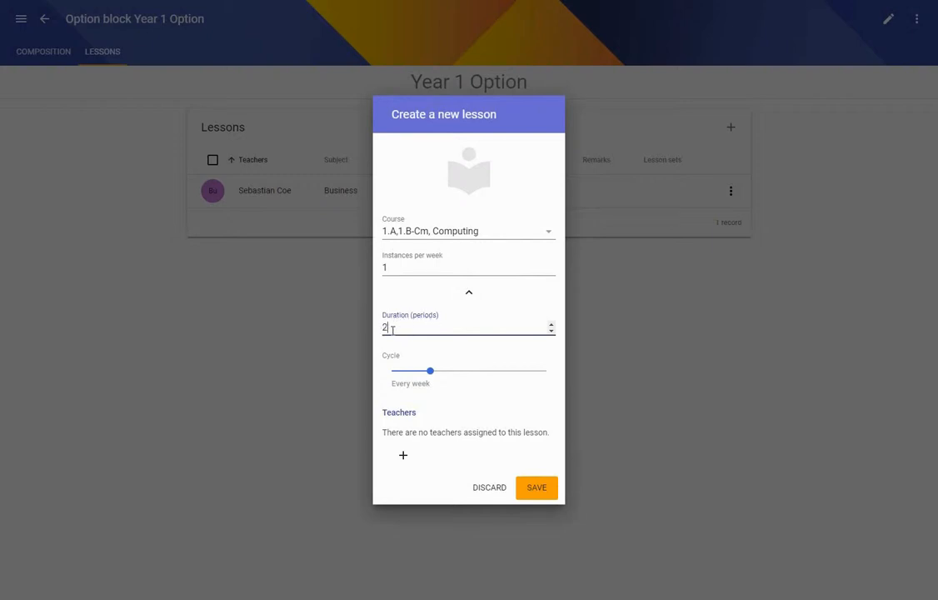
left_click(404, 457)
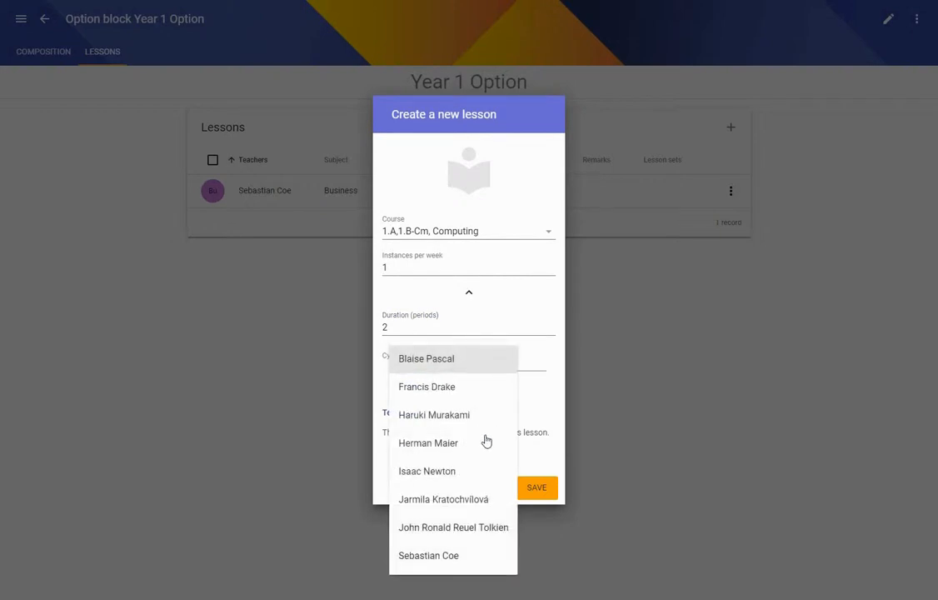
left_click(435, 472)
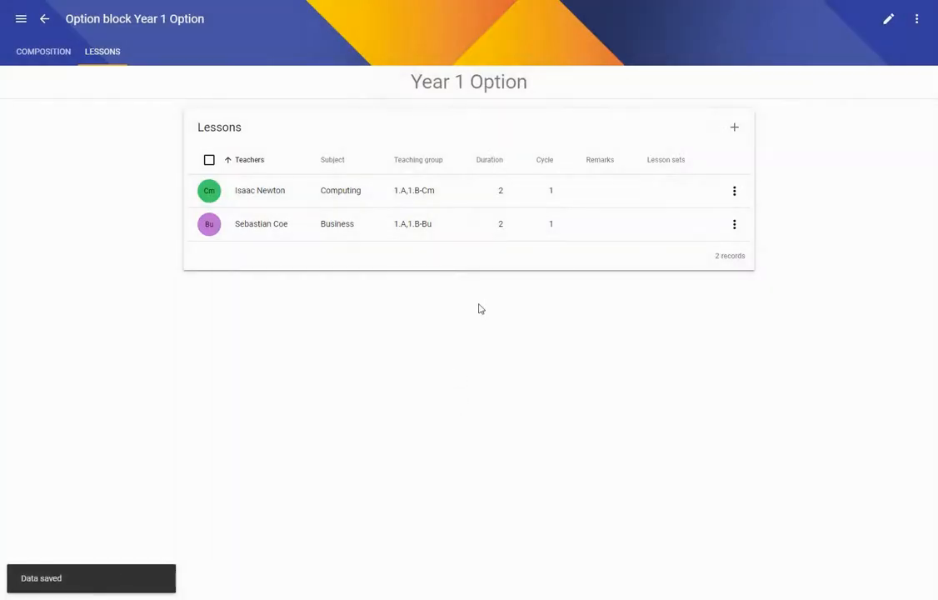
Step: Create a lesson for the option block's Drama course with a duration of 2 periods, taught by John Ronald Reuel Tolkien
left_click(735, 128)
left_click(454, 224)
left_click(509, 315)
double_click(383, 327)
left_click(404, 458)
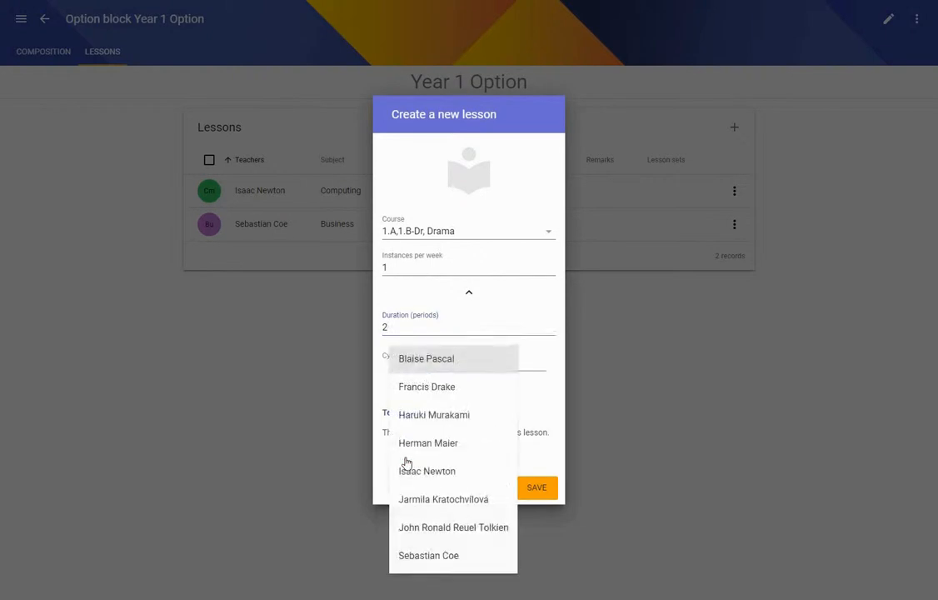
left_click(438, 528)
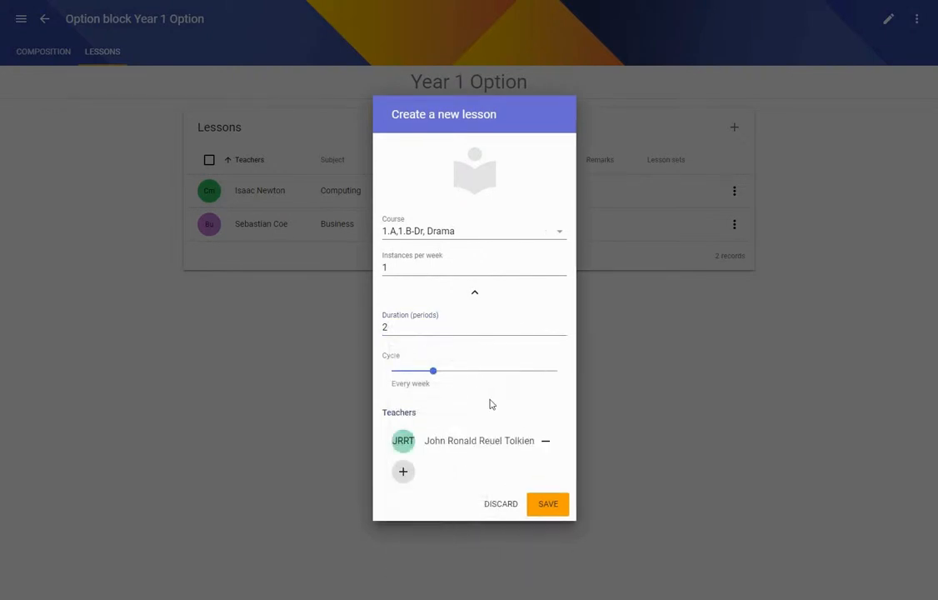
key("Return")
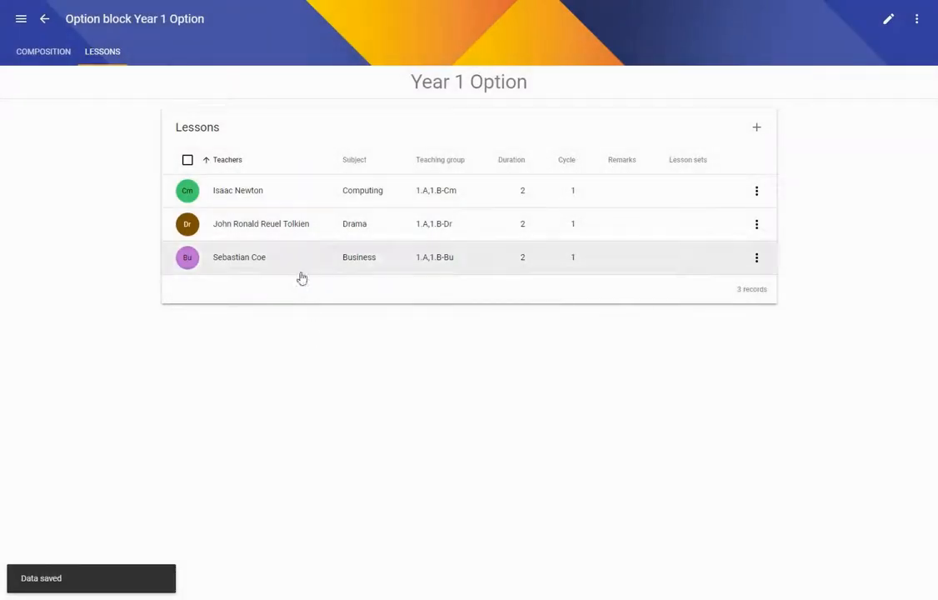
Step: Leave the option block and check the weekly periods, divisions and subgroups in the list of class groups
left_click(45, 21)
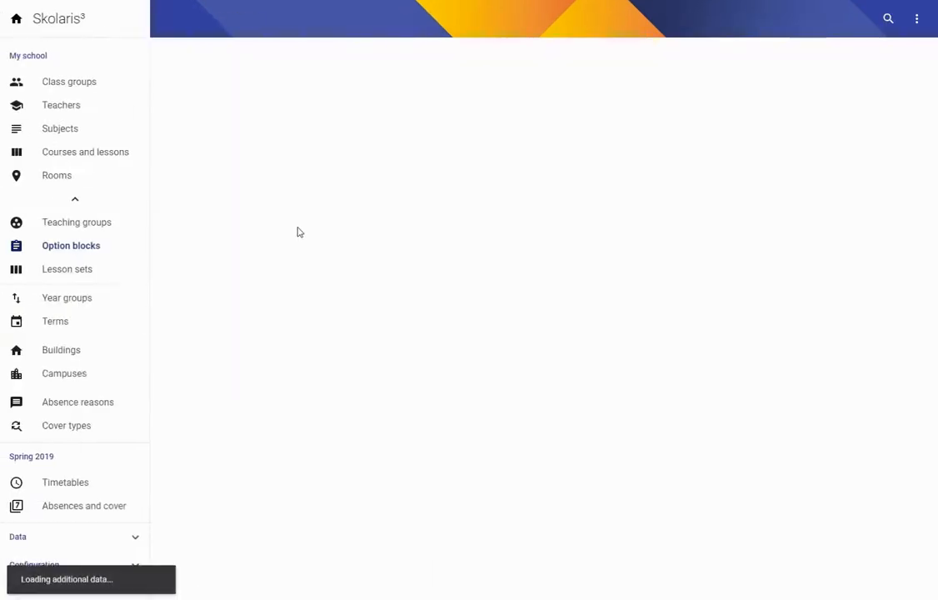
left_click(68, 86)
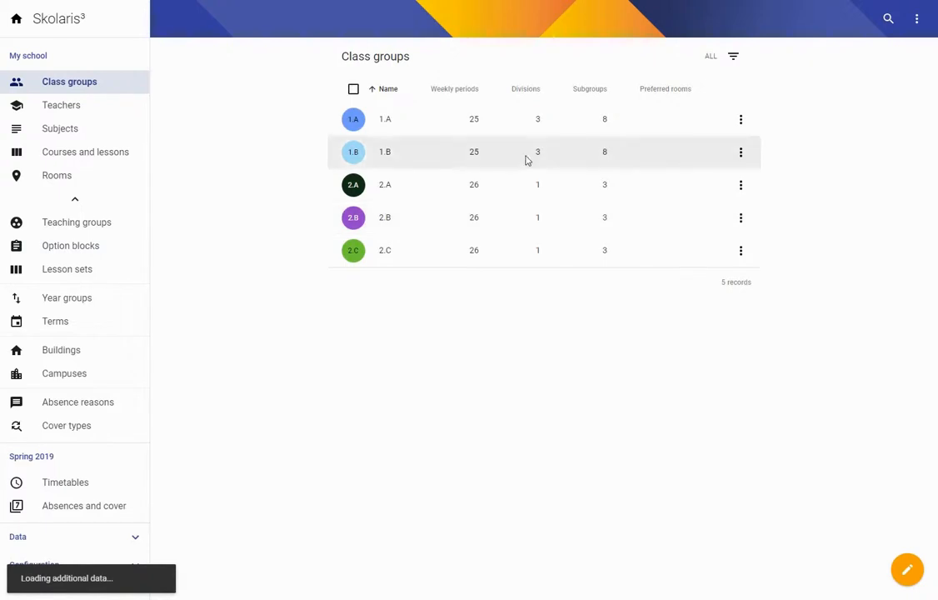
left_click(81, 205)
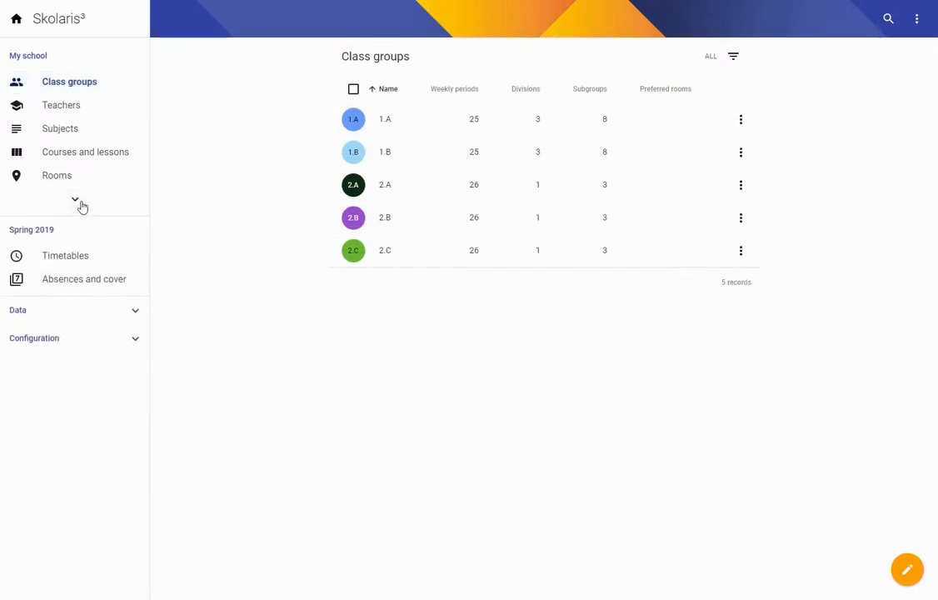
Step: Go through the timetable creation wizard's data check and default constraint settings, and run its data analysis for the Spring 2019 term
left_click(68, 257)
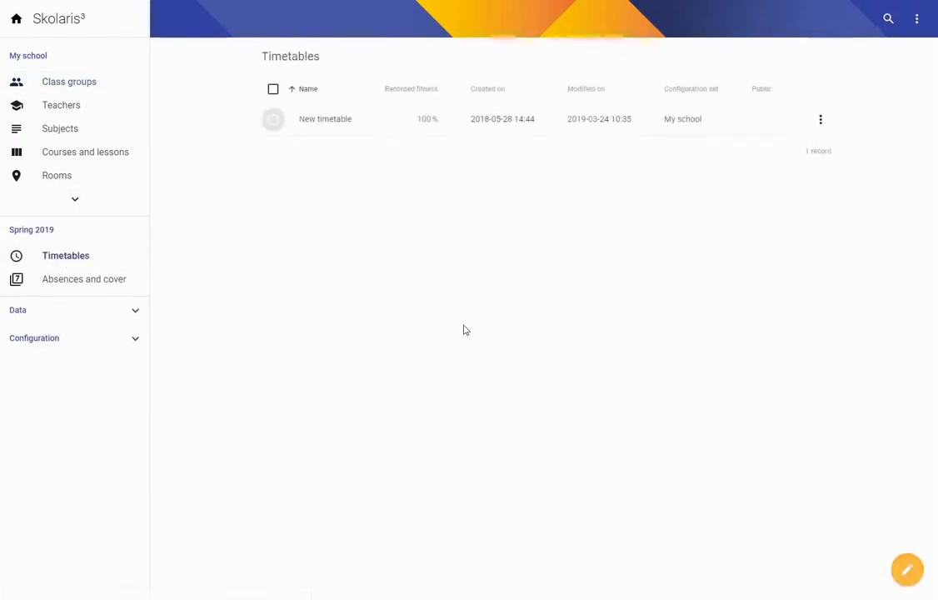
left_click(907, 573)
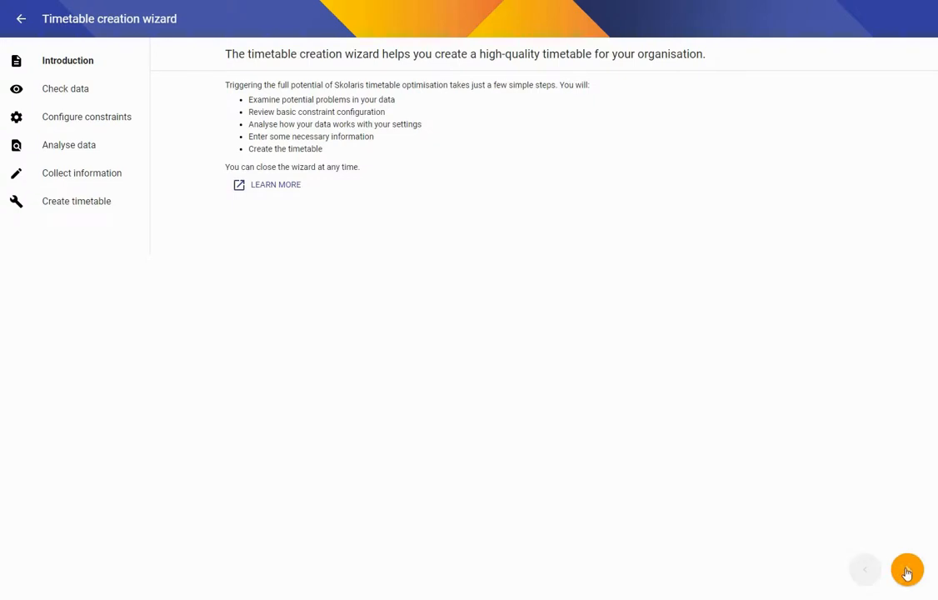
left_click(906, 572)
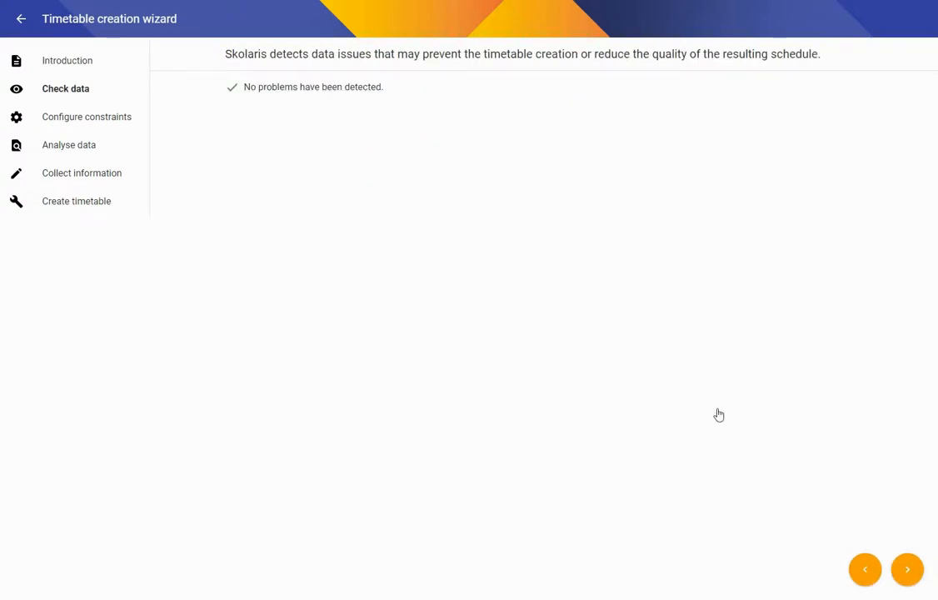
left_click(910, 573)
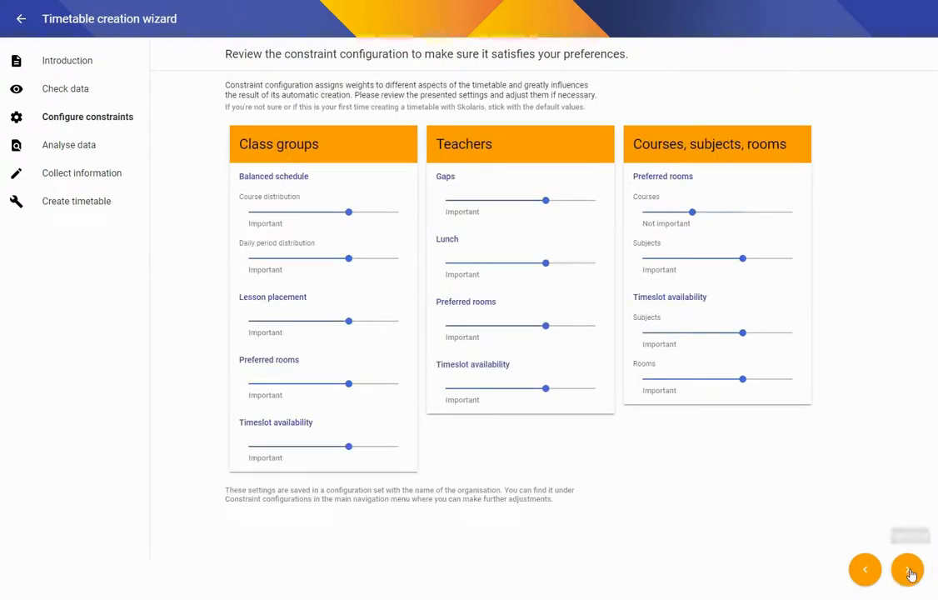
left_click(909, 570)
left_click(265, 148)
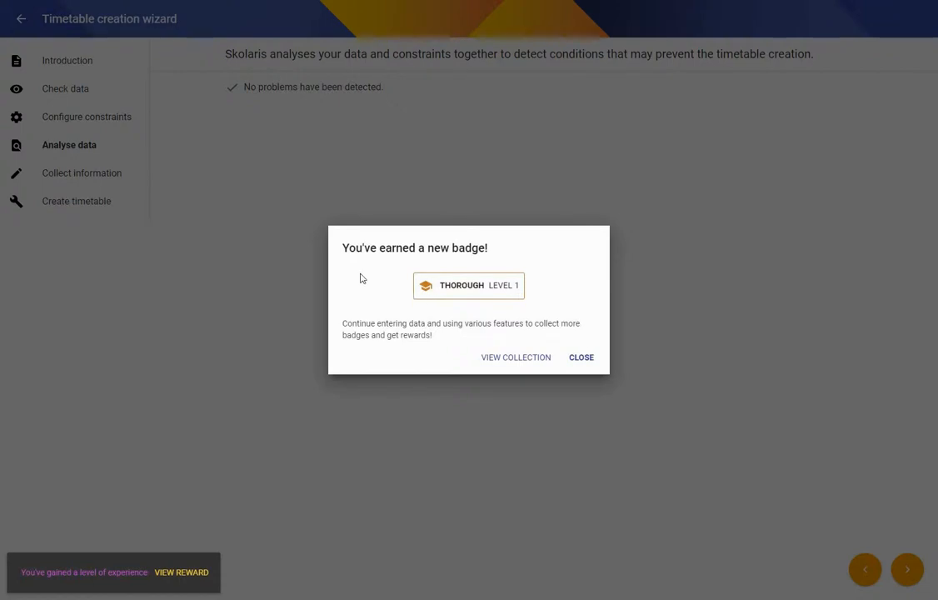
Step: Dismiss the badge notice, discard the wizard to view the earned reward and badge collection, and return to the list of timetables
left_click(582, 358)
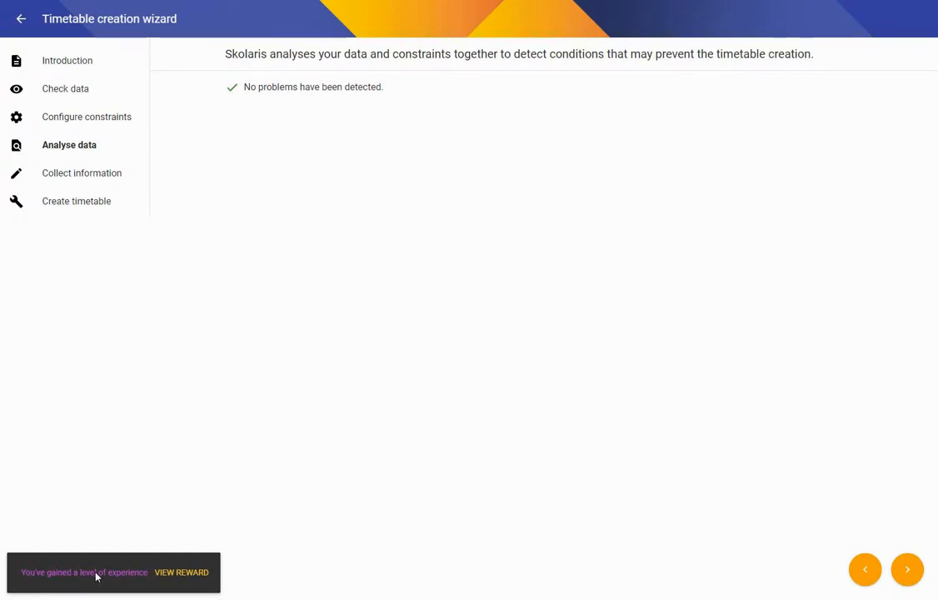
left_click(181, 574)
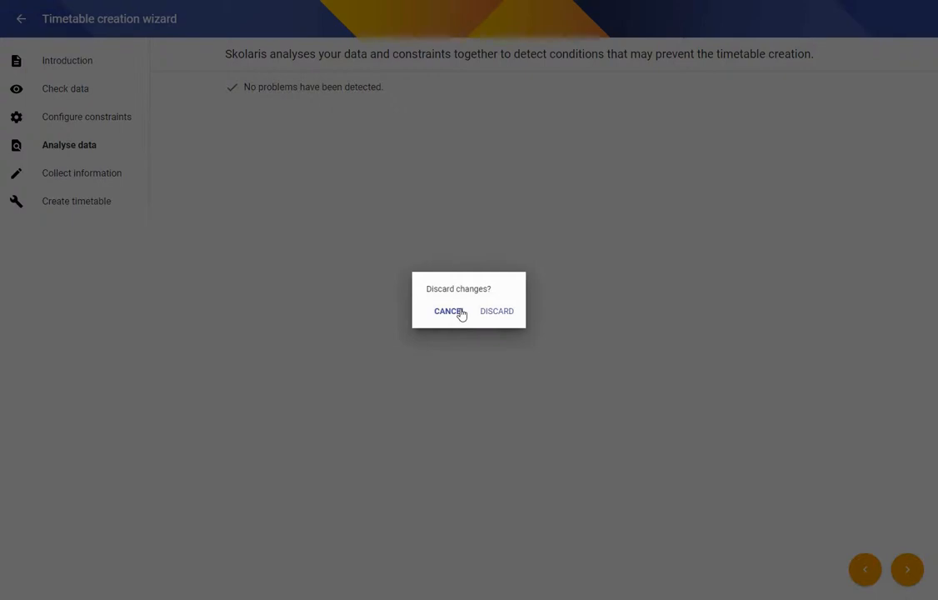
left_click(498, 311)
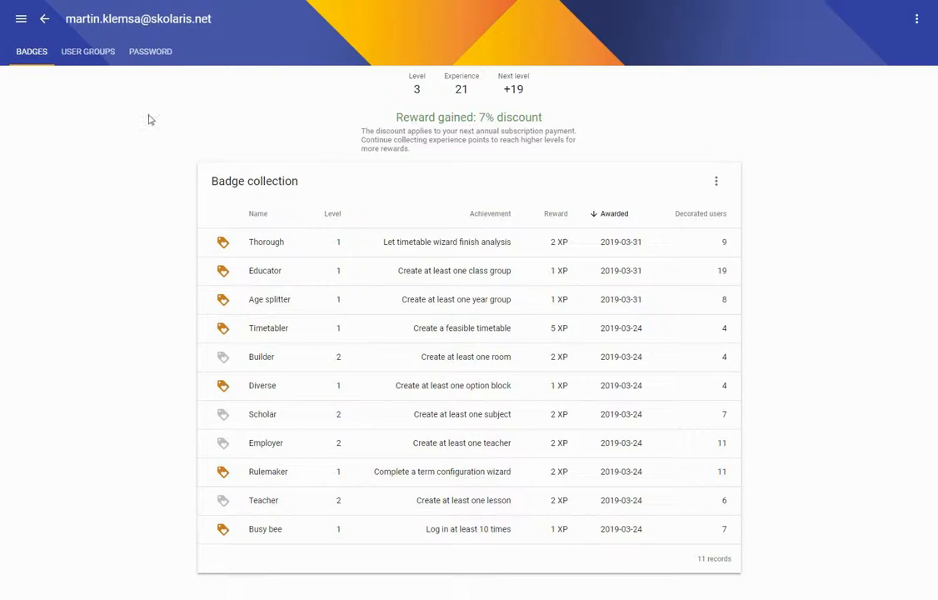
left_click(46, 20)
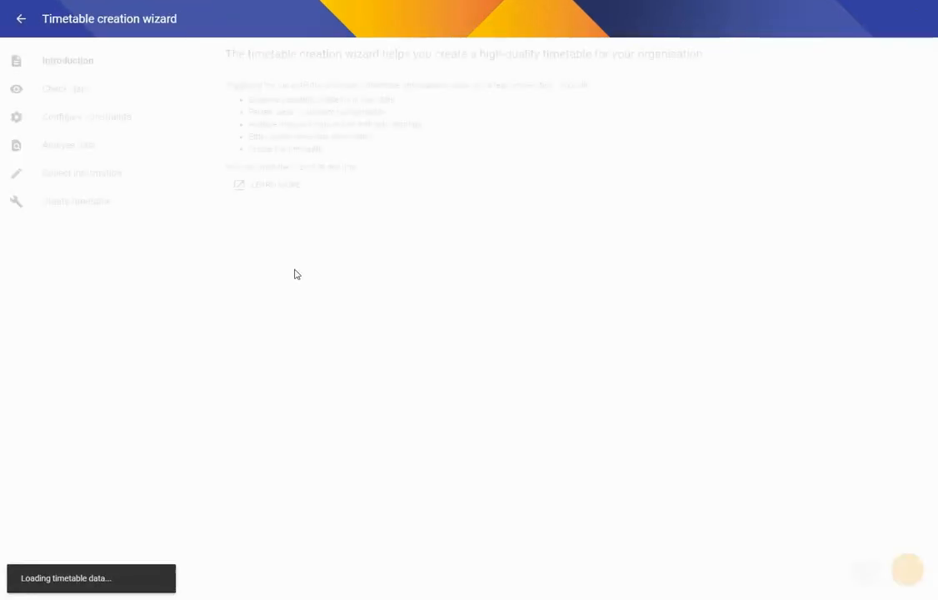
left_click(21, 23)
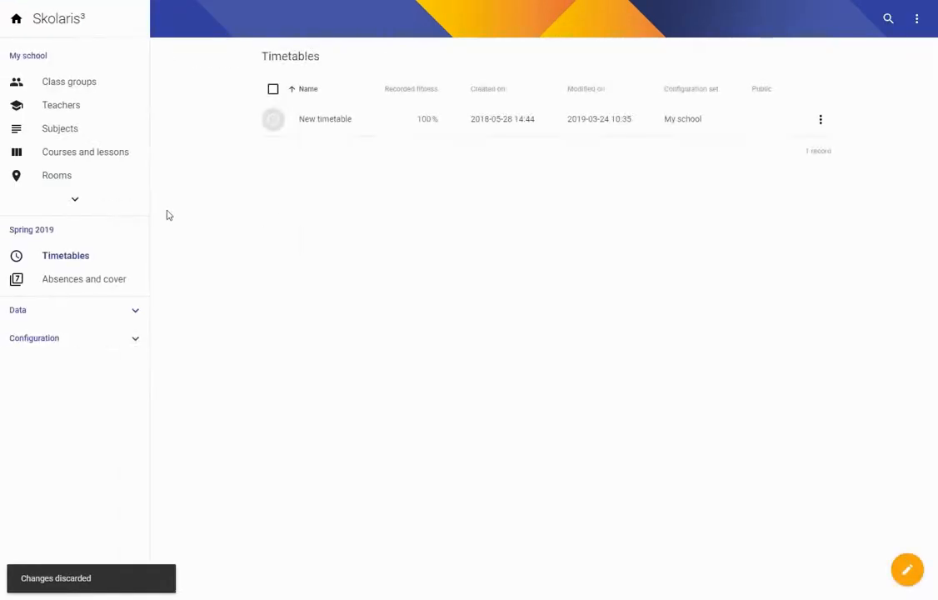
Step: Open the existing timetable named New timetable, show class group 2.A and start the automatic optimisation
left_click(319, 123)
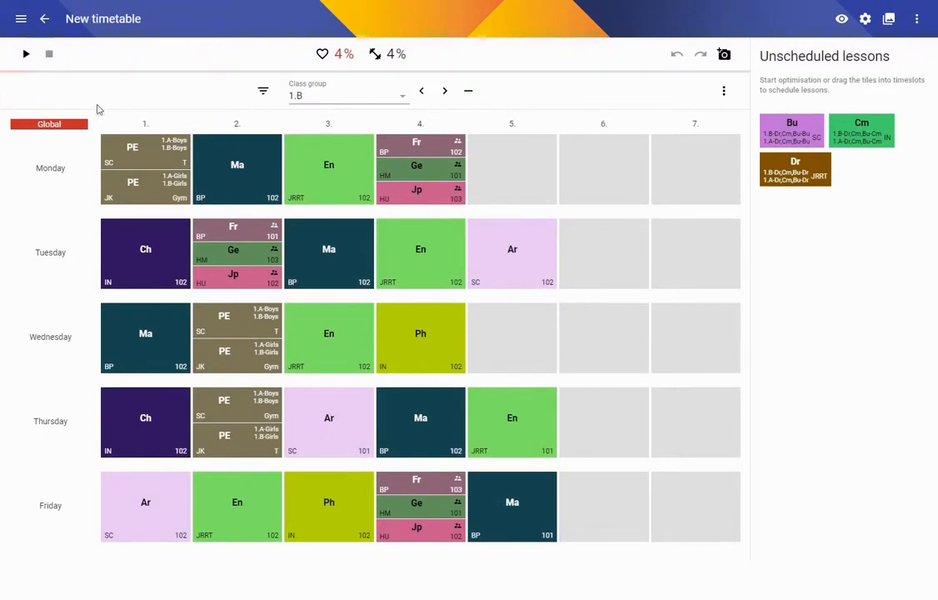
left_click(445, 92)
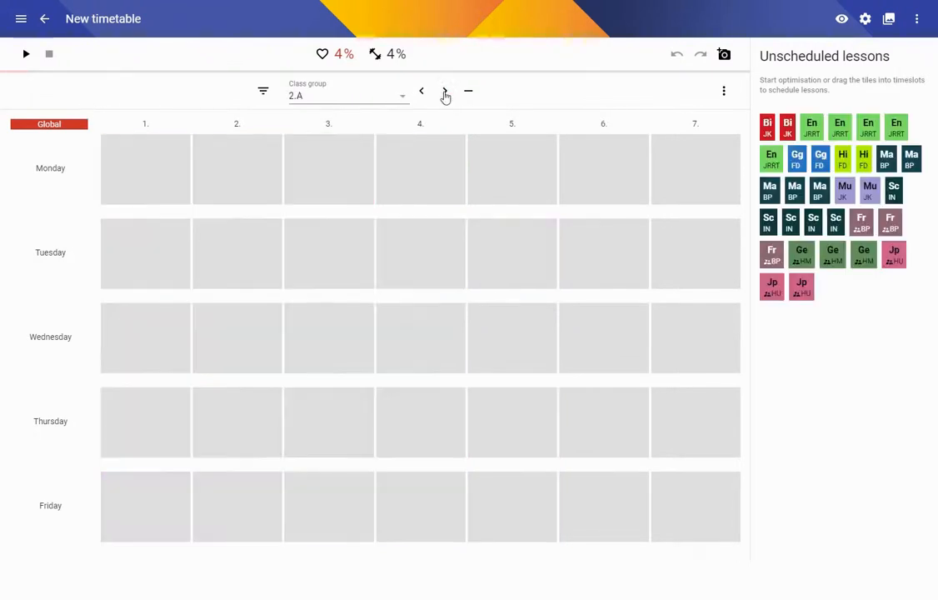
left_click(26, 54)
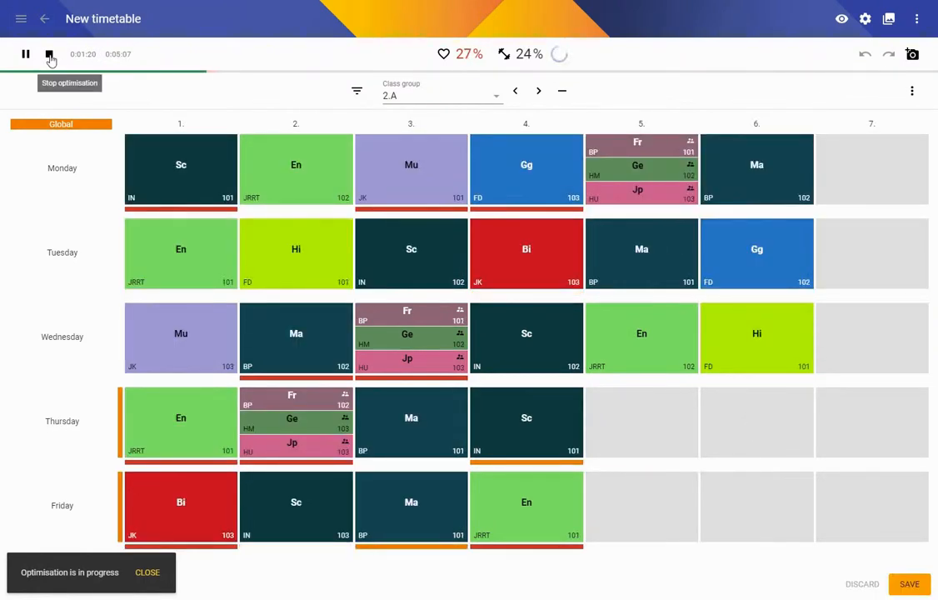
Step: Stop the optimisation and examine the double-booked lessons of room 101 from the list of broken hard constraints
left_click(50, 55)
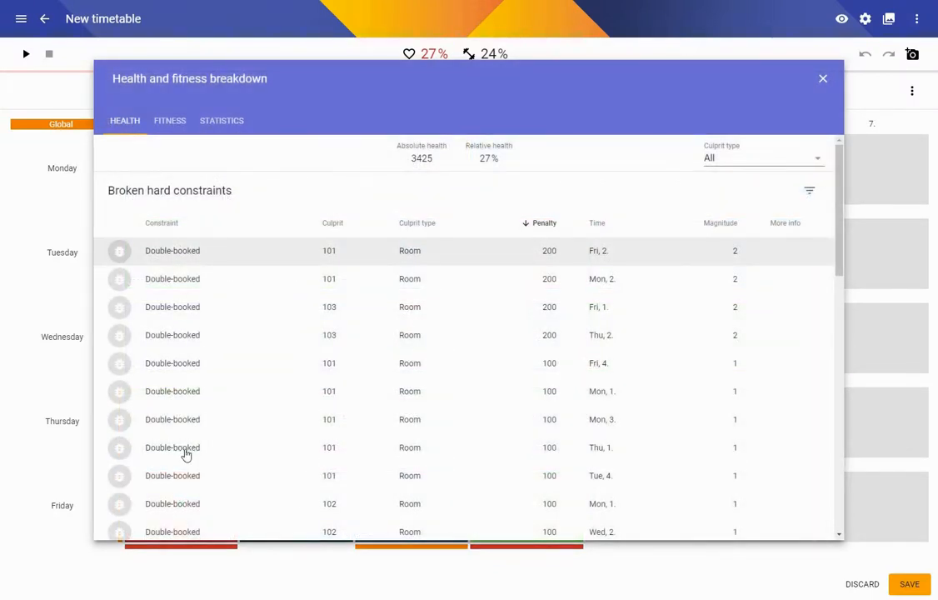
left_click(171, 288)
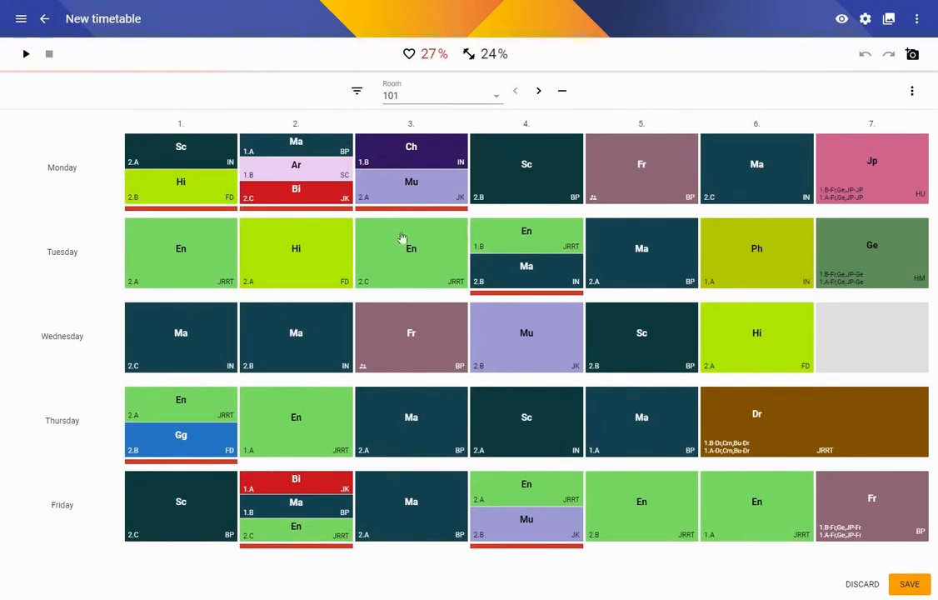
left_click(457, 98)
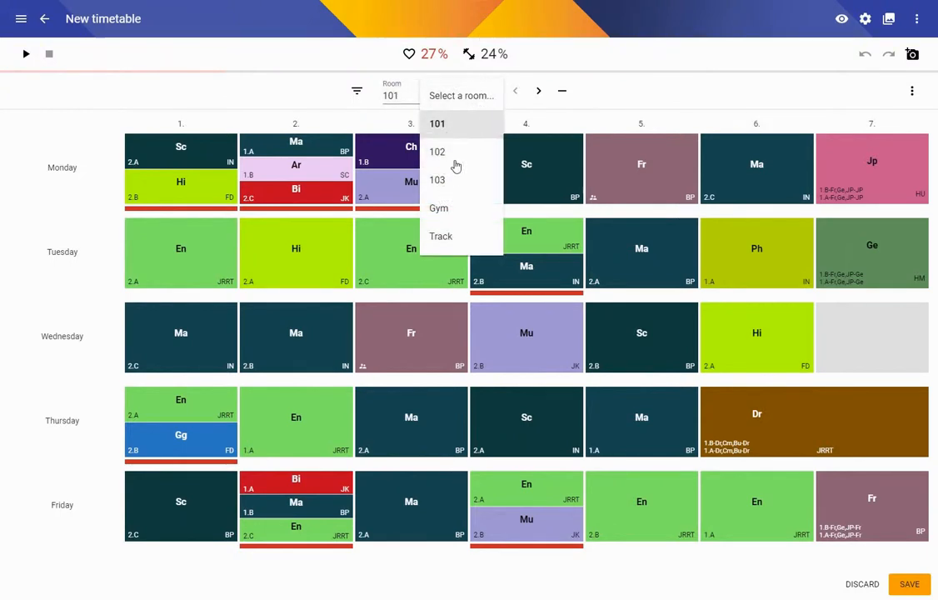
Step: Discard the timetable changes and create a new room with the code 201
left_click(44, 19)
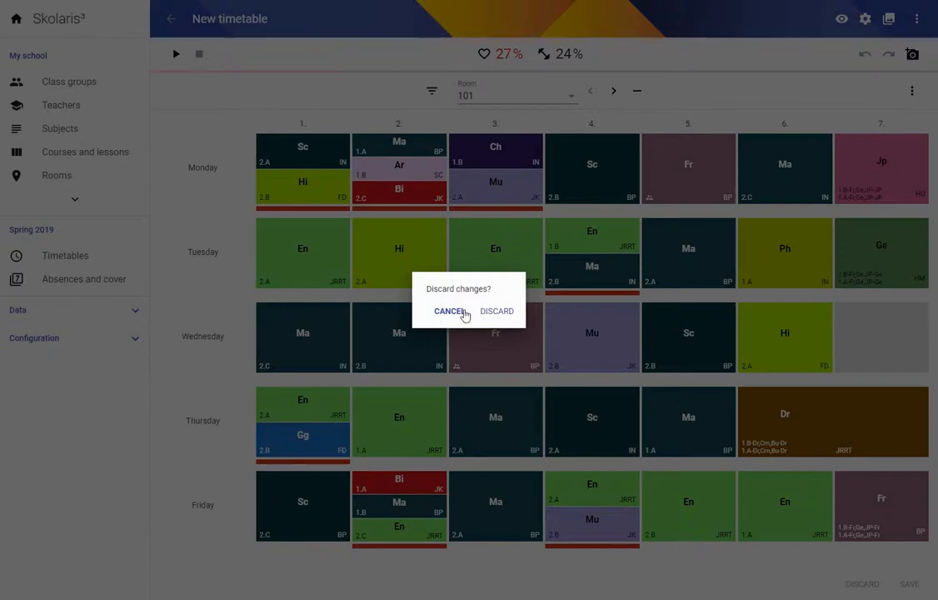
left_click(496, 313)
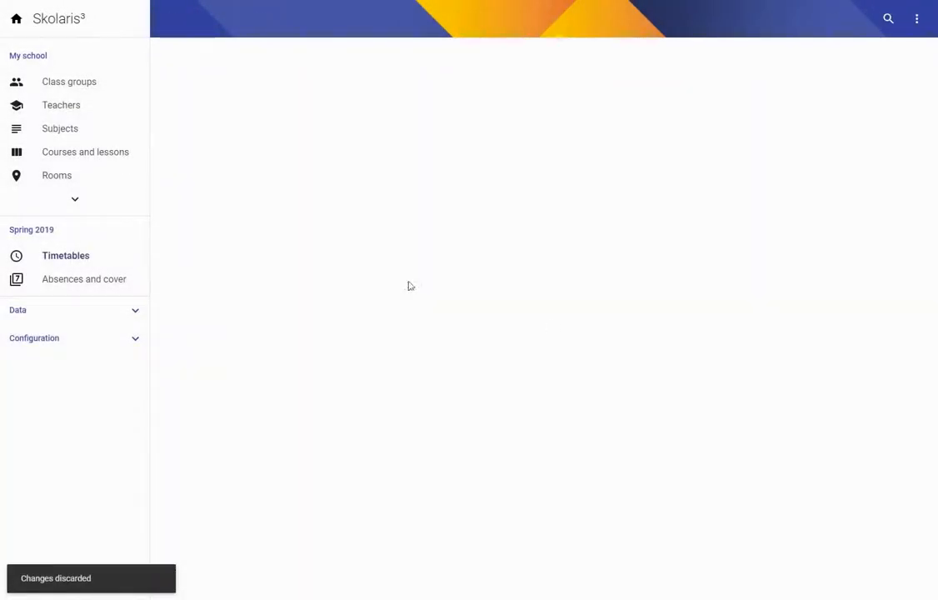
left_click(46, 176)
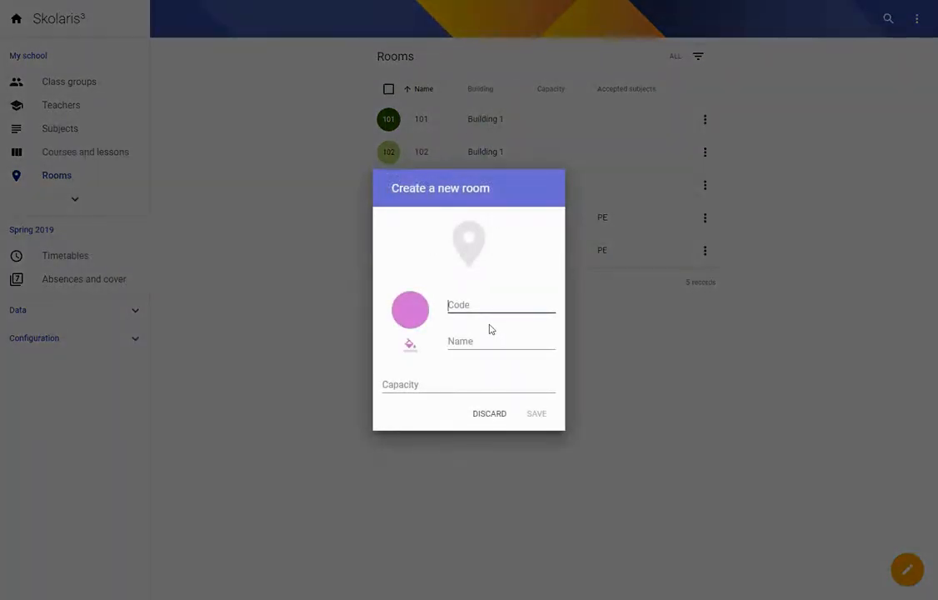
type("201")
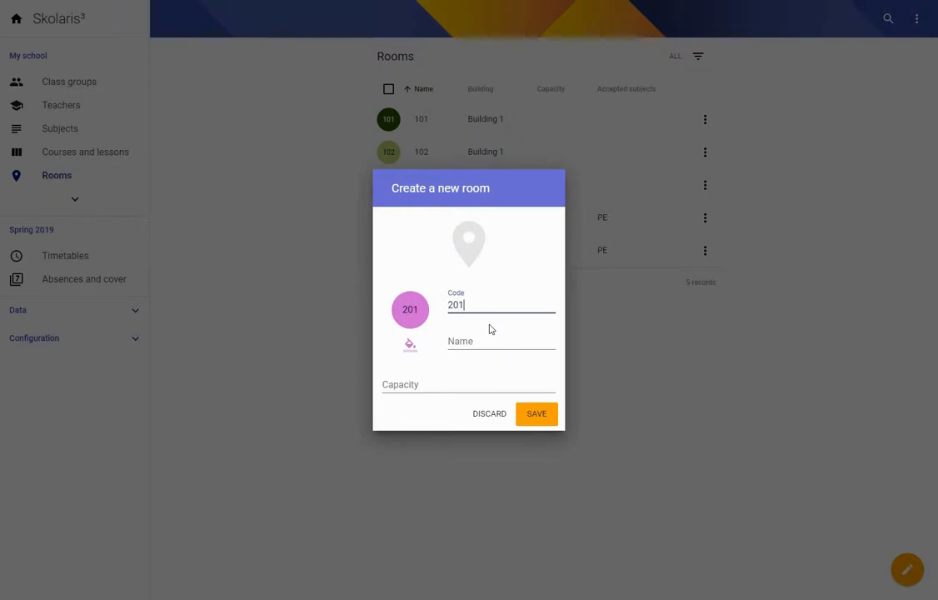
left_click(533, 416)
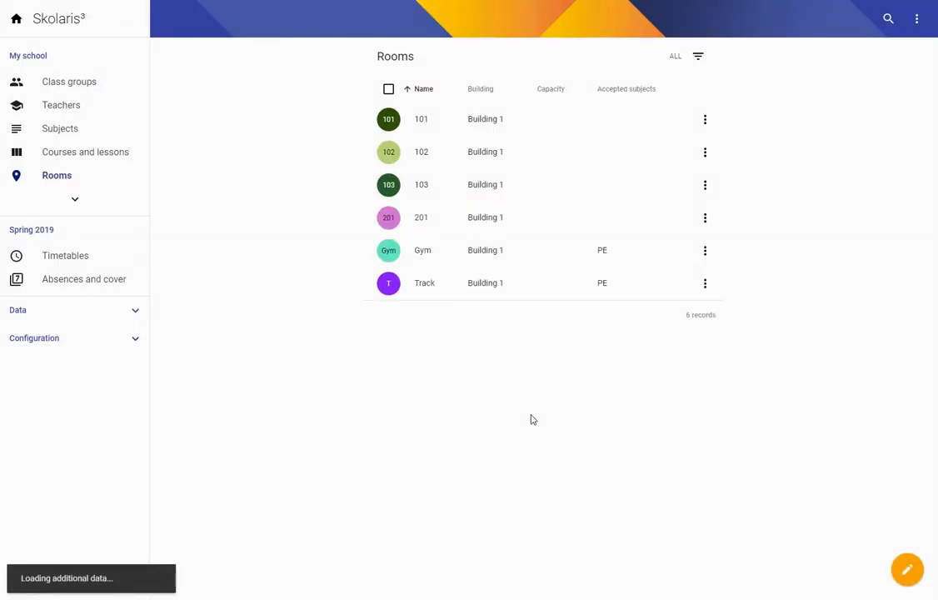
Step: Create two more rooms with the codes 202 and 203
left_click(911, 570)
type("202")
key("Return")
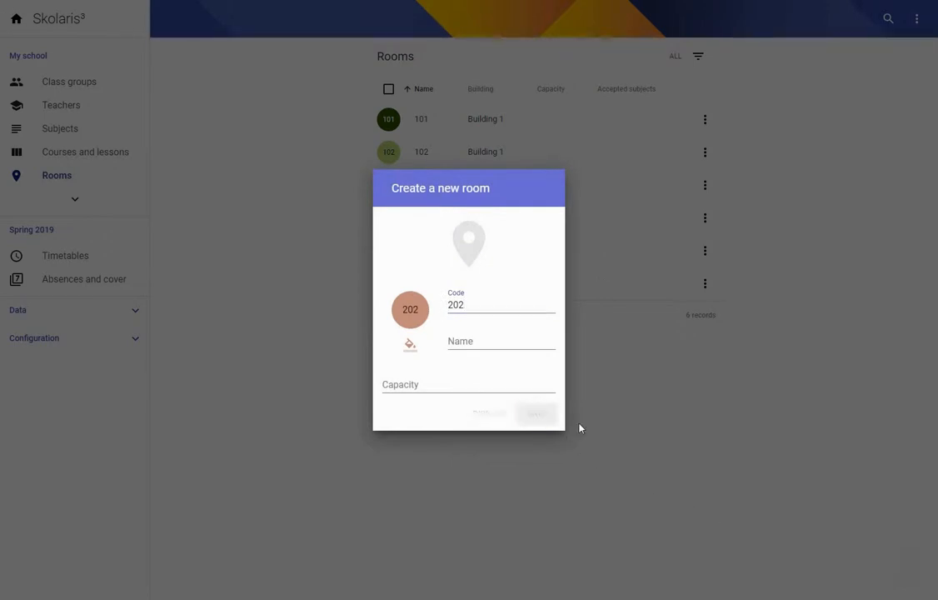
left_click(901, 573)
type("203")
left_click(540, 416)
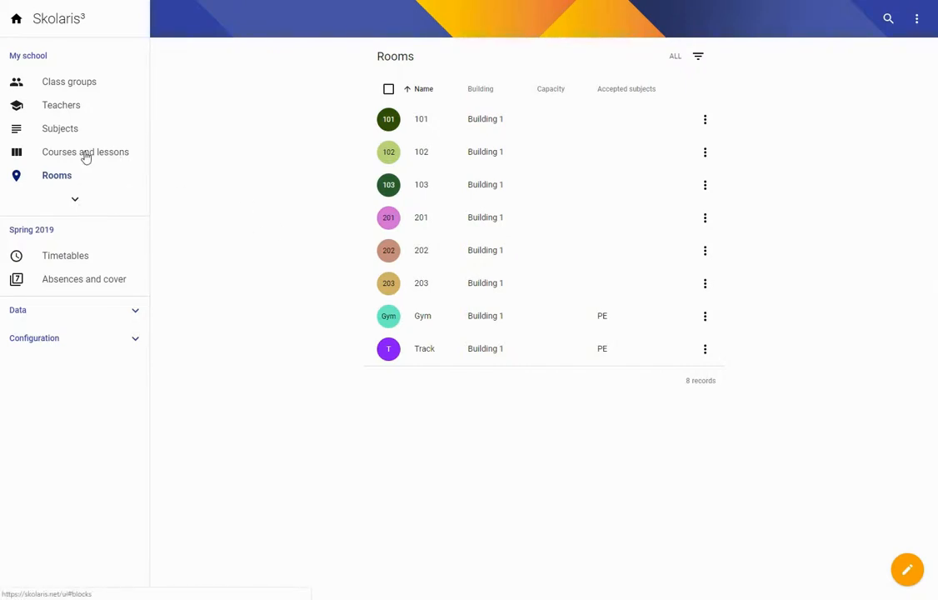
Step: Reopen the timetable named New timetable, show room 102 and start the automatic optimisation
left_click(65, 258)
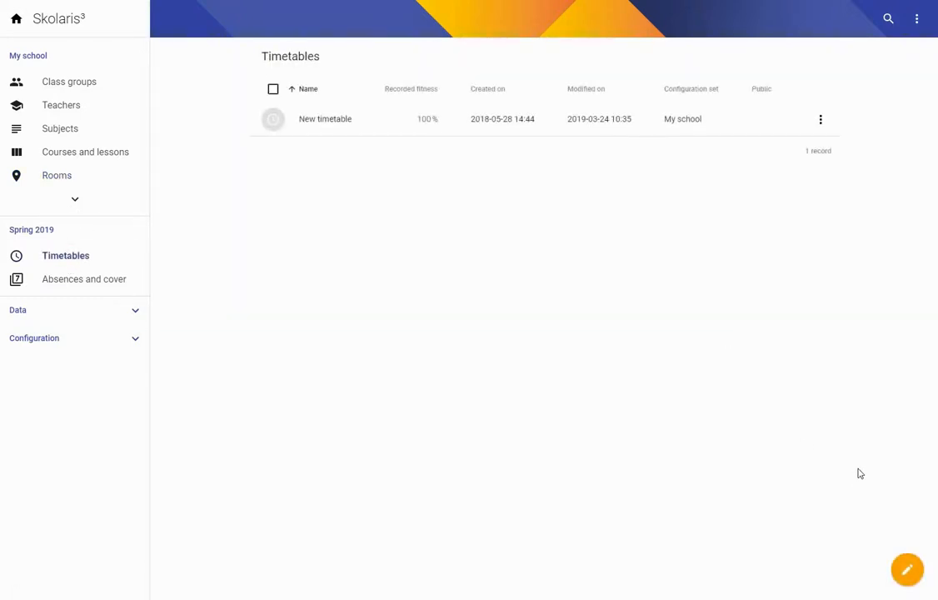
left_click(320, 120)
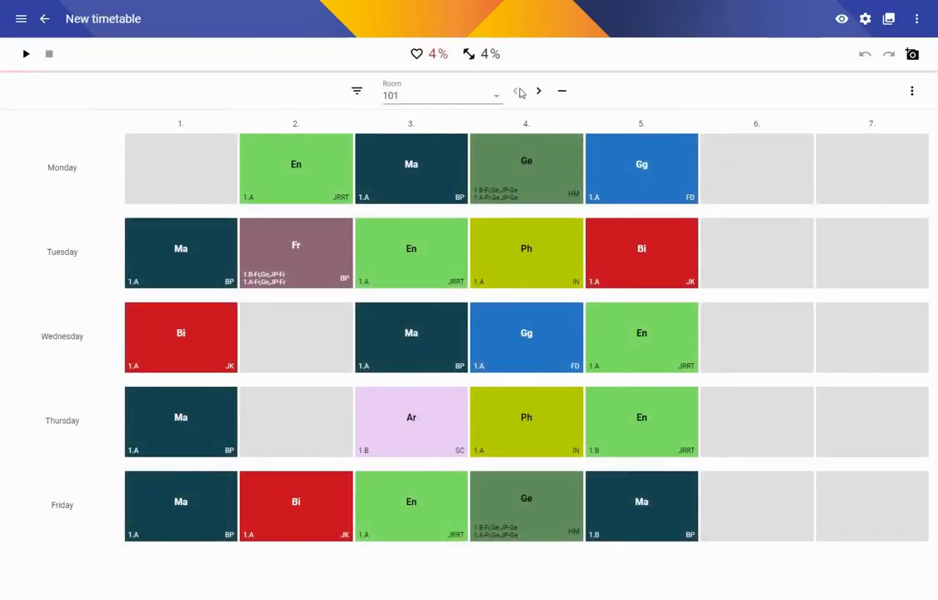
left_click(537, 91)
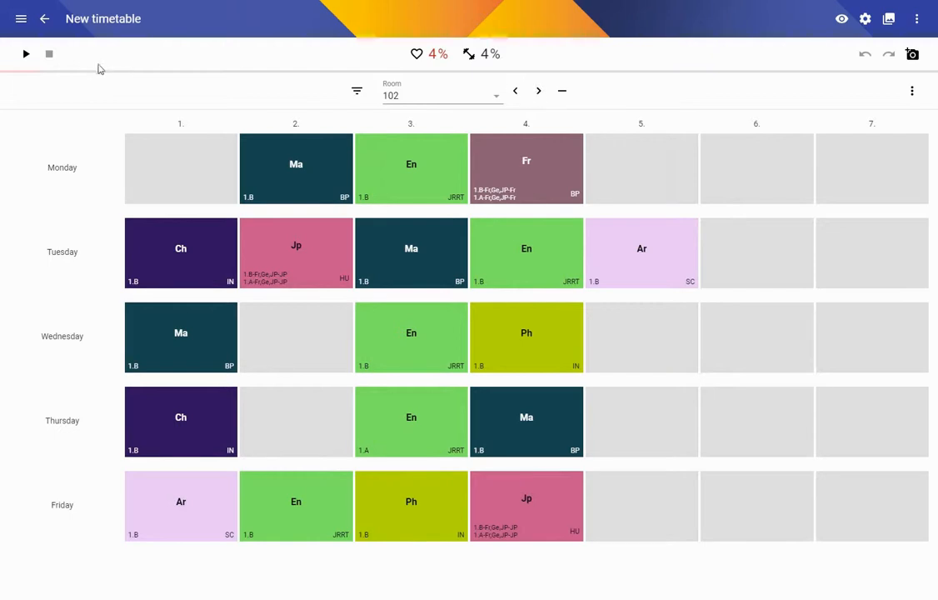
left_click(27, 55)
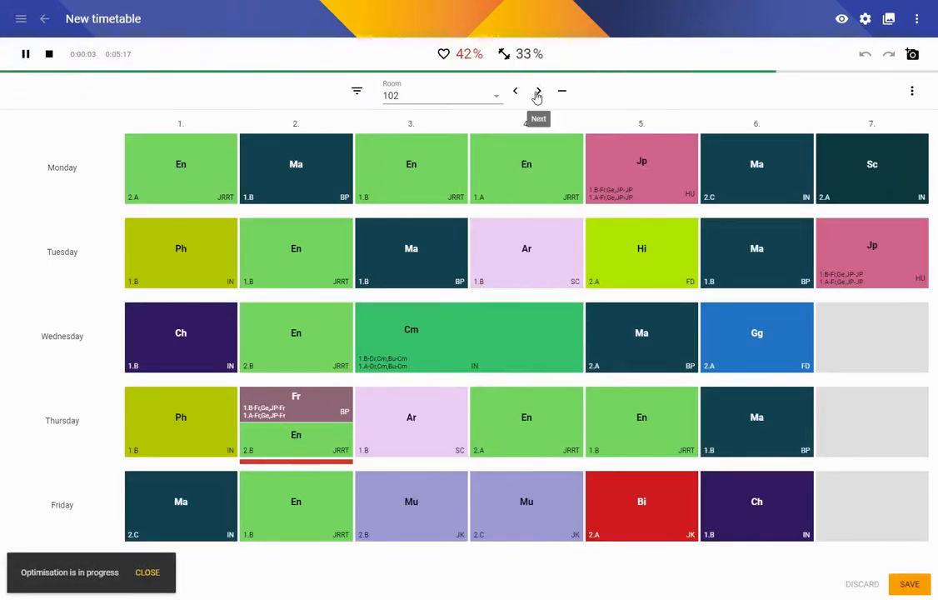
Step: Check rooms 103 and 201 and class group 2.A during the optimisation, and remove the filters to show all class groups
left_click(539, 91)
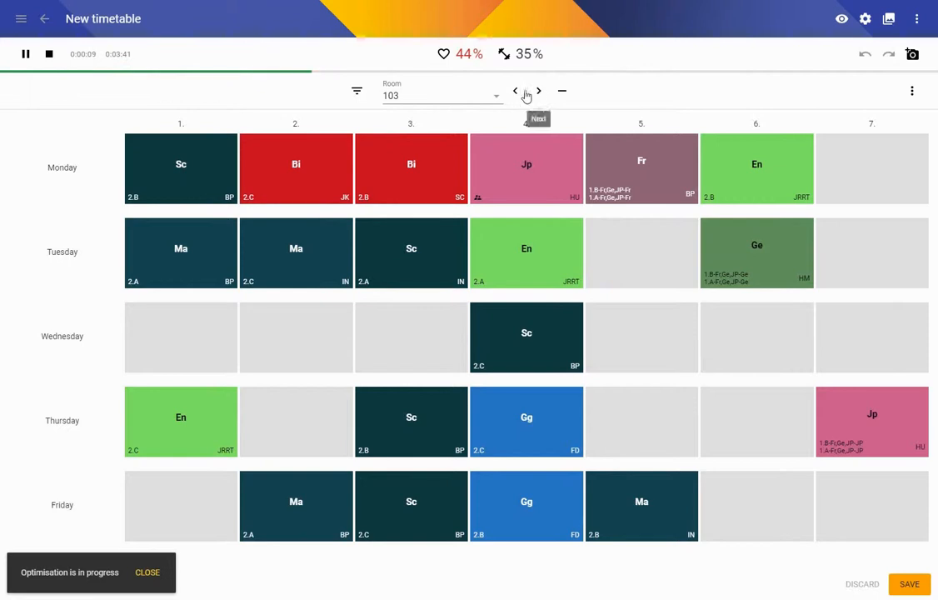
left_click(539, 91)
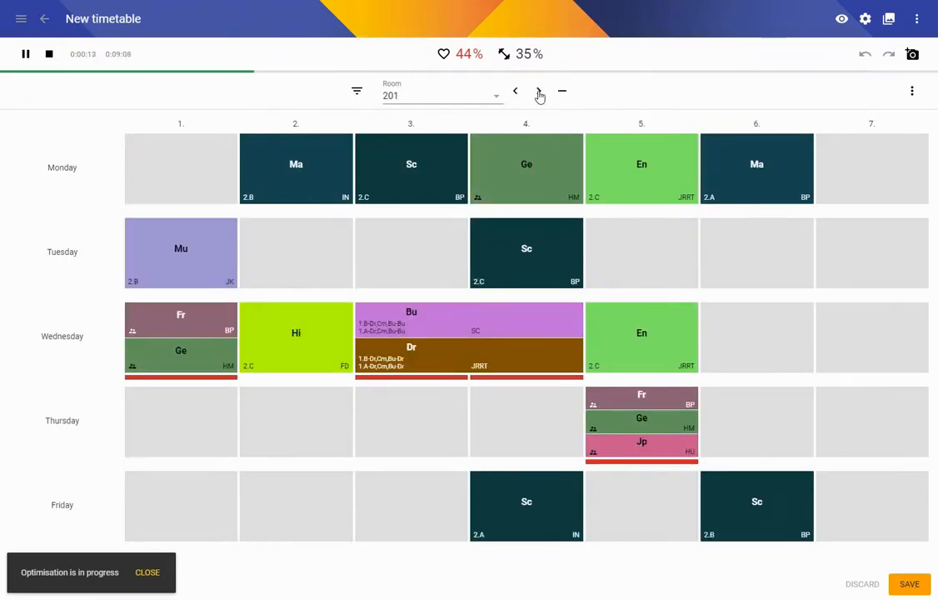
left_click(357, 92)
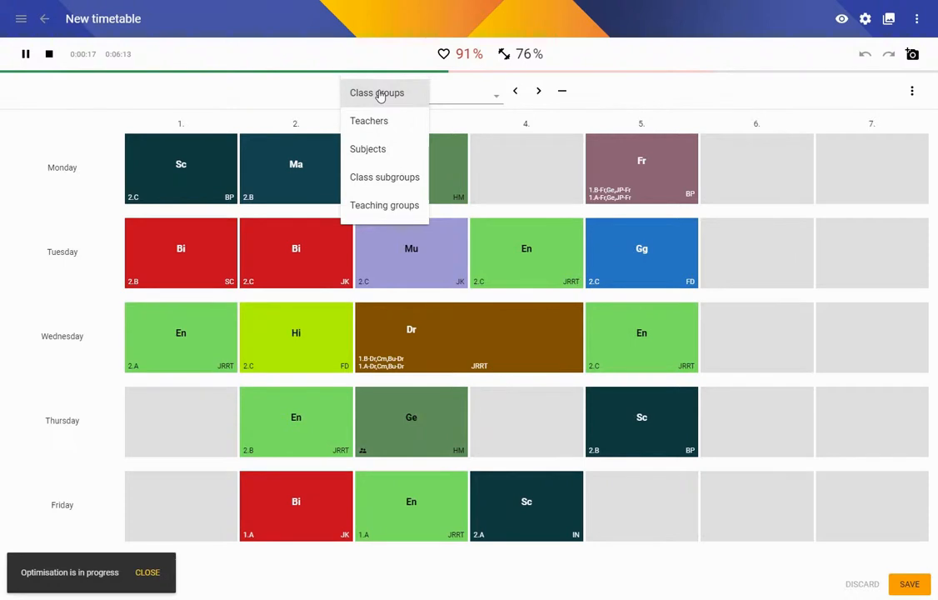
left_click(379, 94)
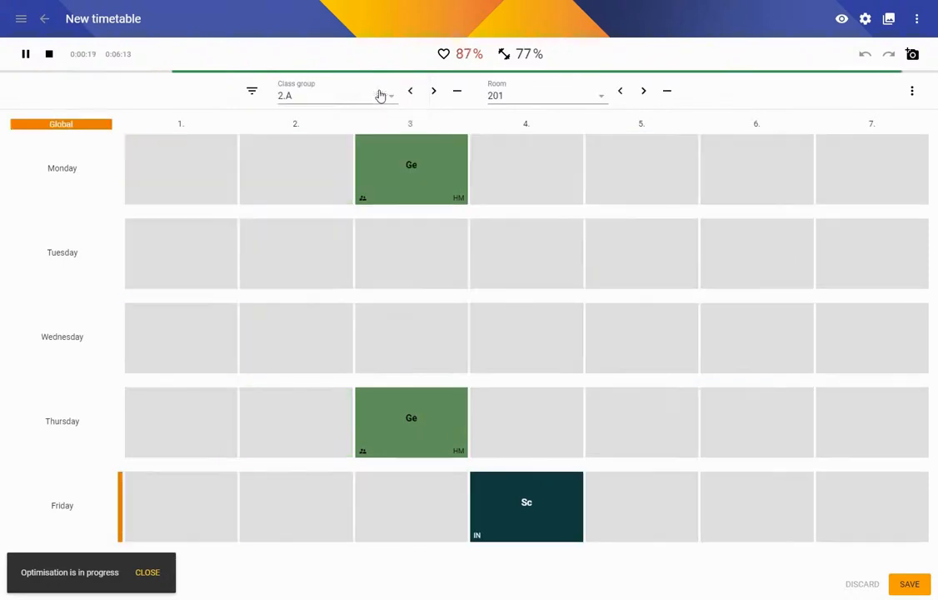
left_click(666, 95)
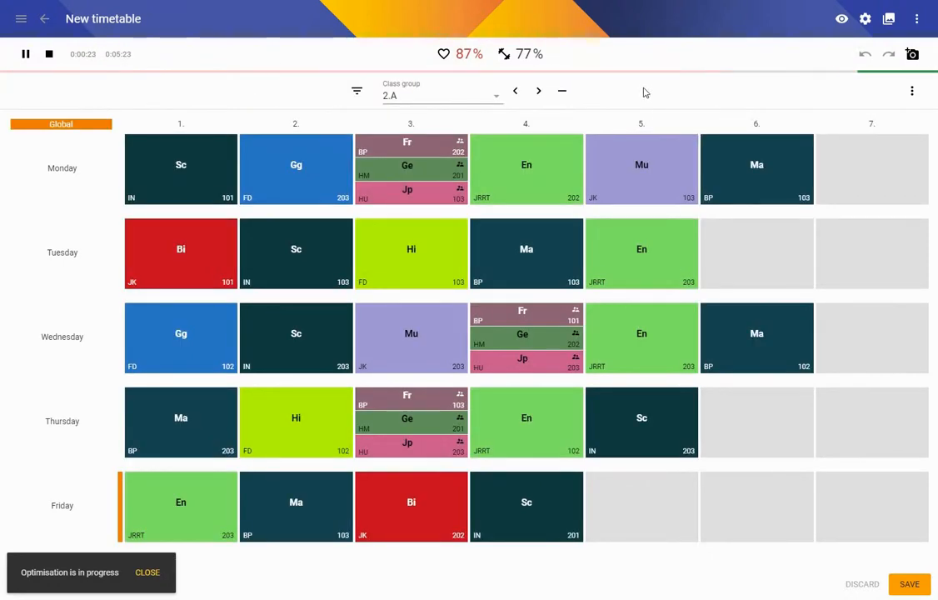
left_click(561, 94)
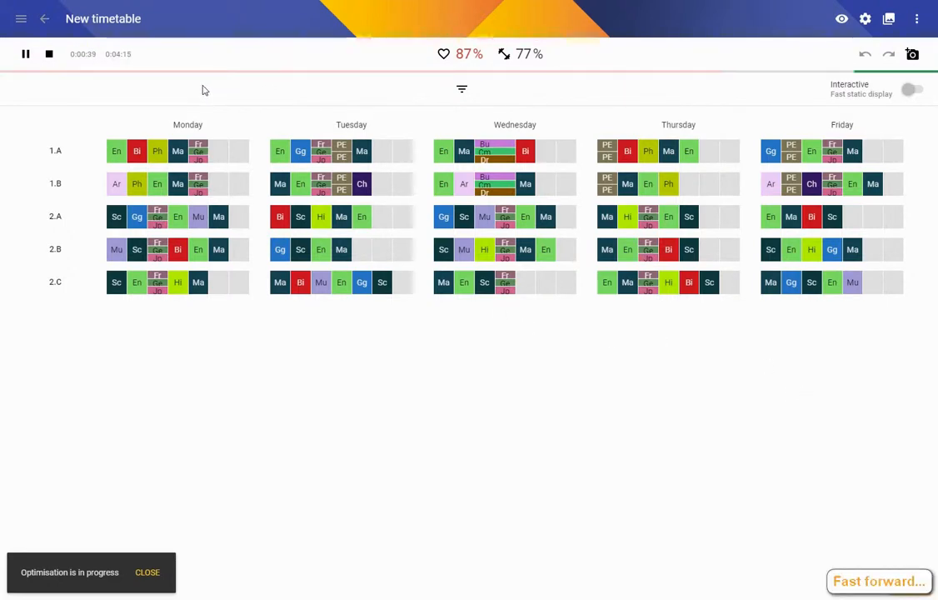
Step: Stop the optimisation and move the French lesson of the teacher double-booked on Monday, period 3, to Monday's period 7
left_click(49, 55)
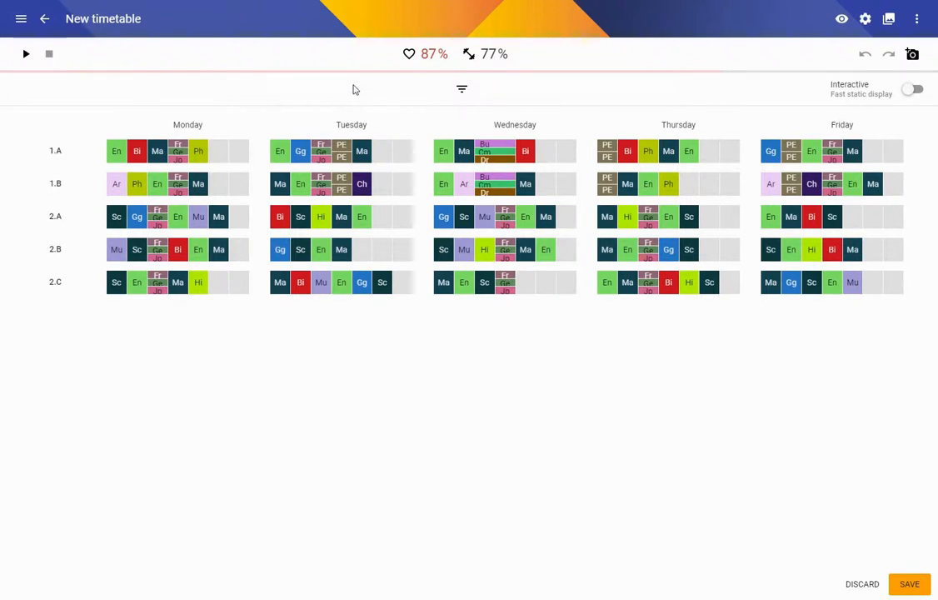
left_click(410, 56)
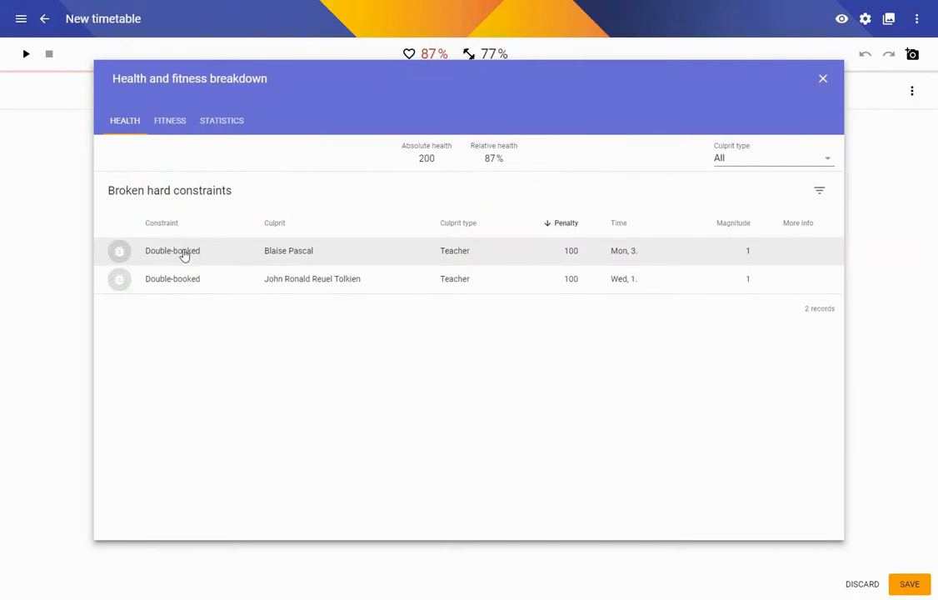
left_click(184, 254)
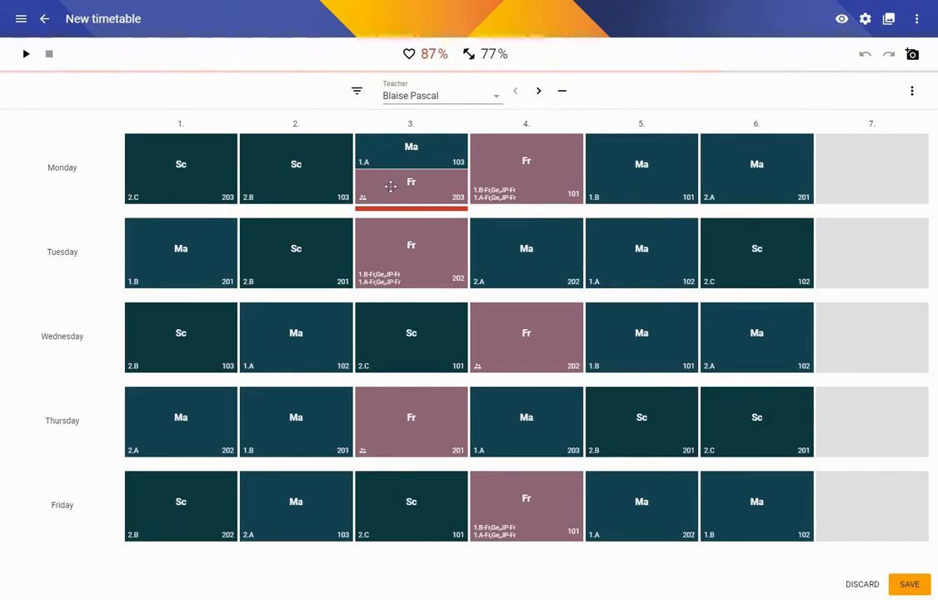
left_click_drag(383, 185, 856, 165)
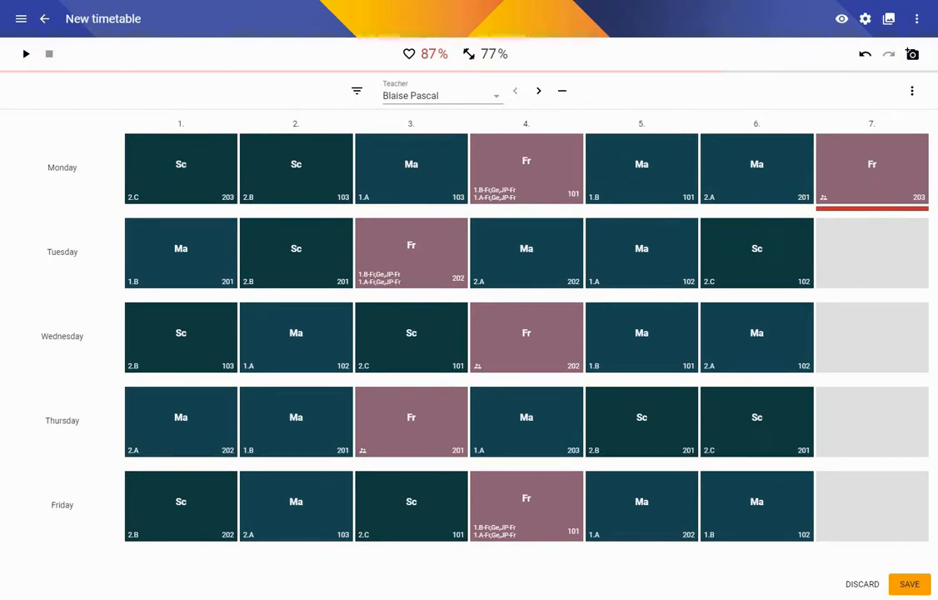
Step: Filter the timetable by class group and check the moved French lesson for 2.A, 2.B and 2.C
left_click(356, 91)
left_click(380, 94)
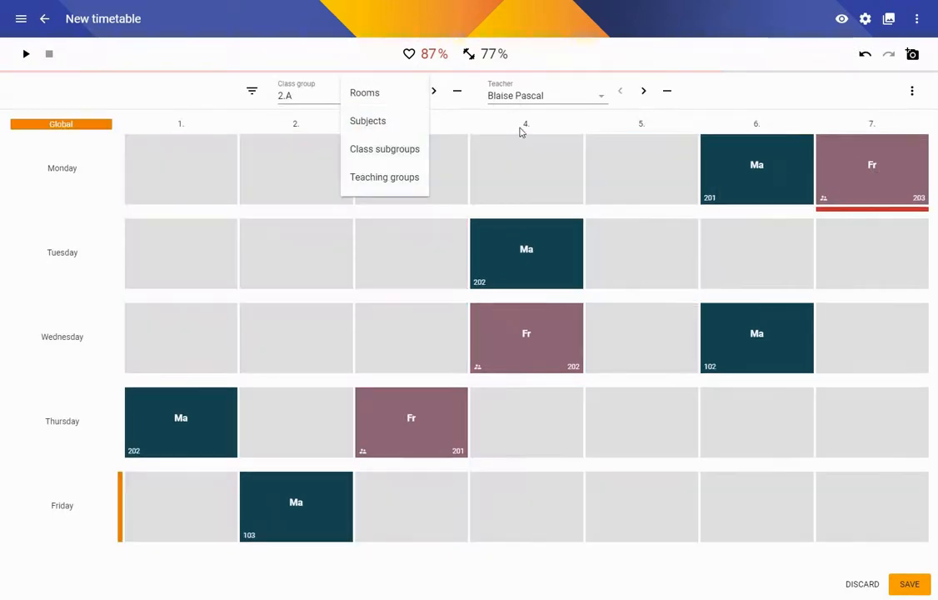
left_click(668, 95)
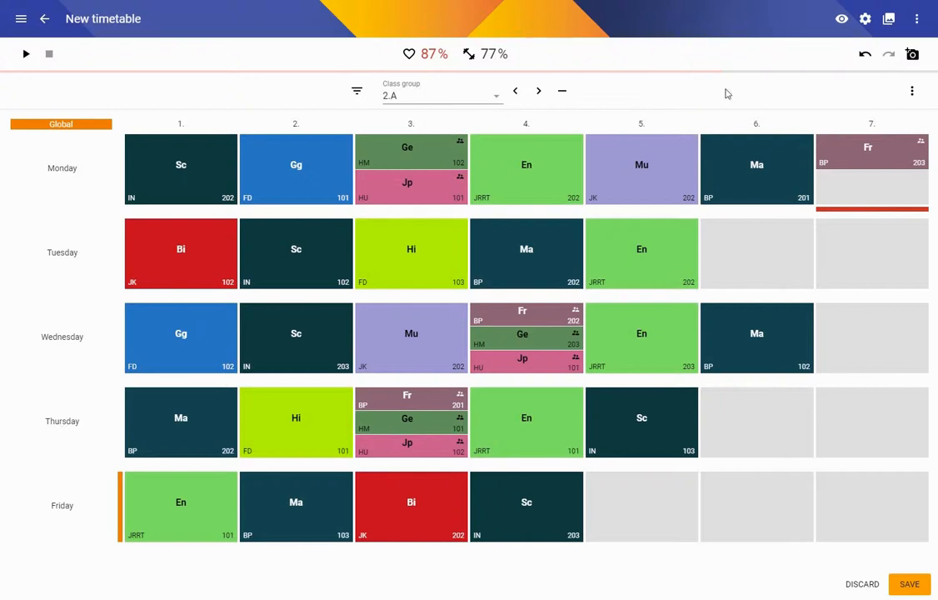
left_click(539, 91)
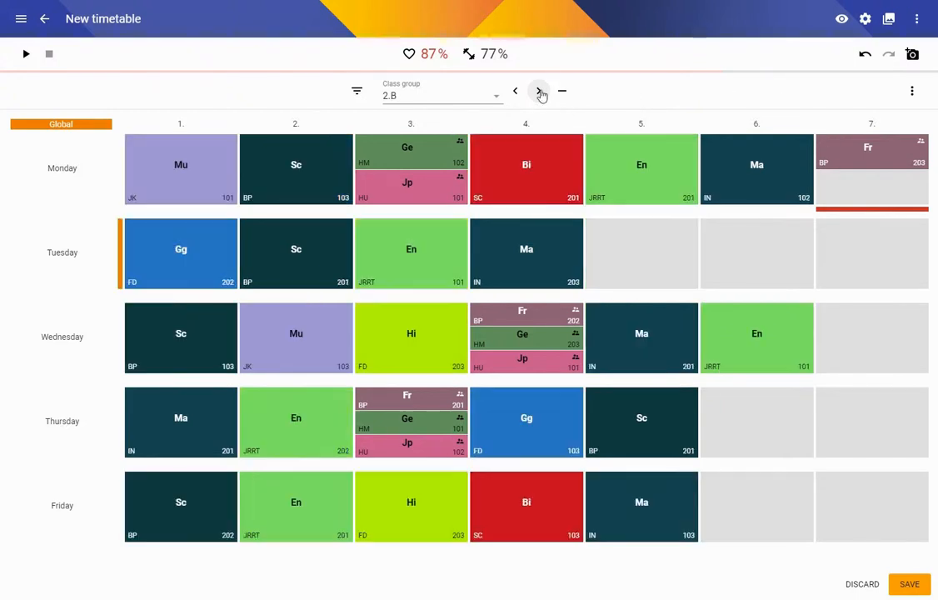
left_click(539, 90)
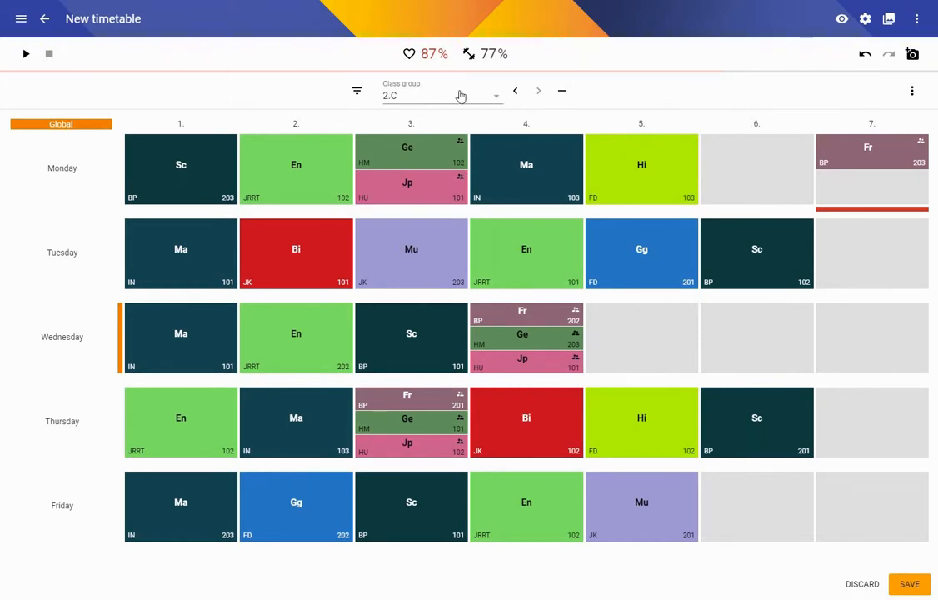
Step: Switch the filter from class group to teacher and go through the teachers' timetables up to the English teacher double-booked on Wednesday, period 1
left_click(356, 91)
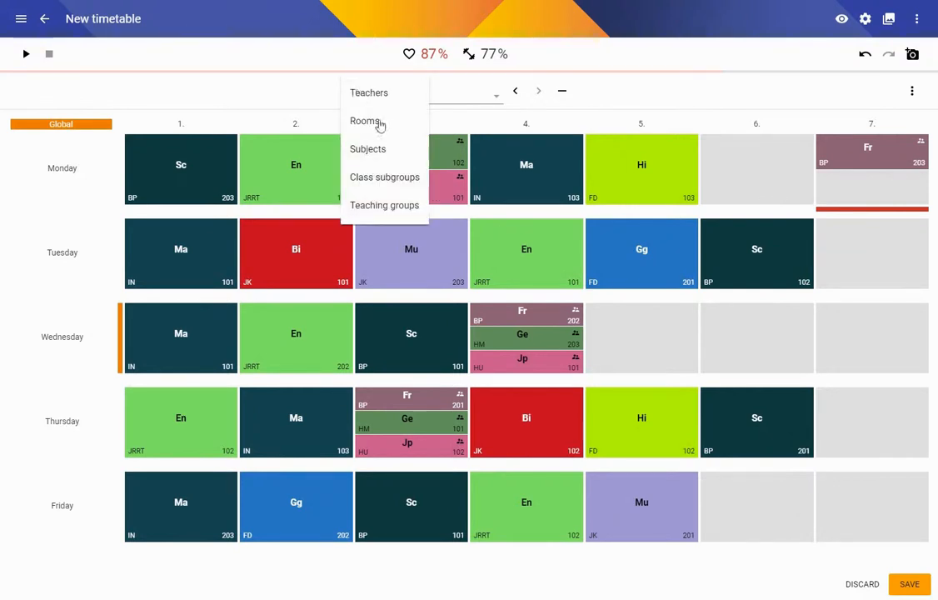
left_click(369, 92)
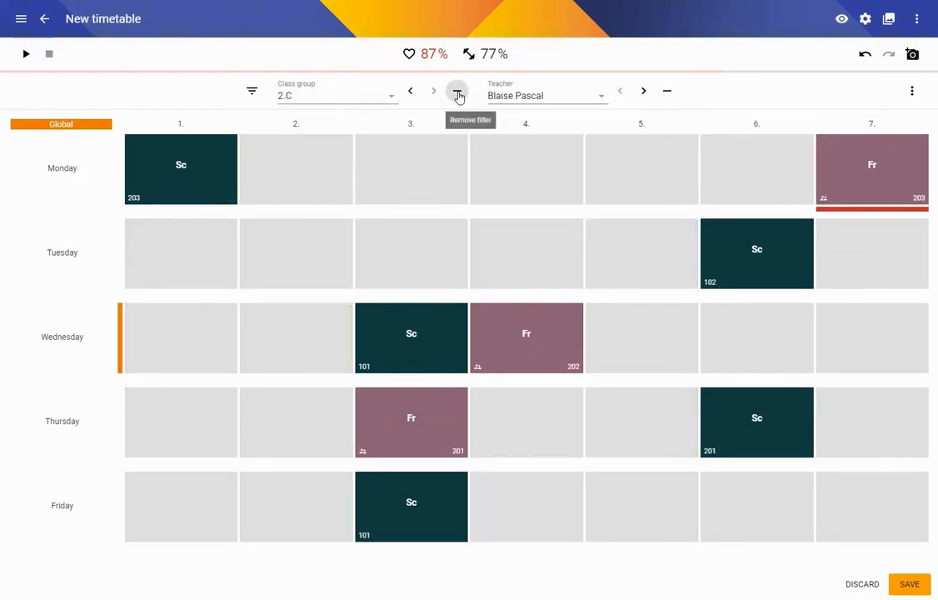
left_click(457, 92)
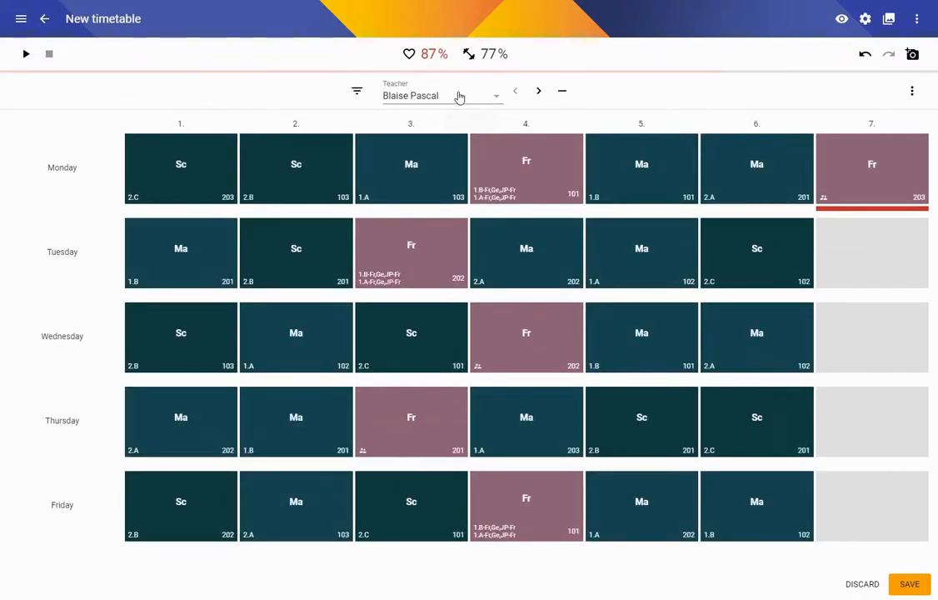
left_click(539, 94)
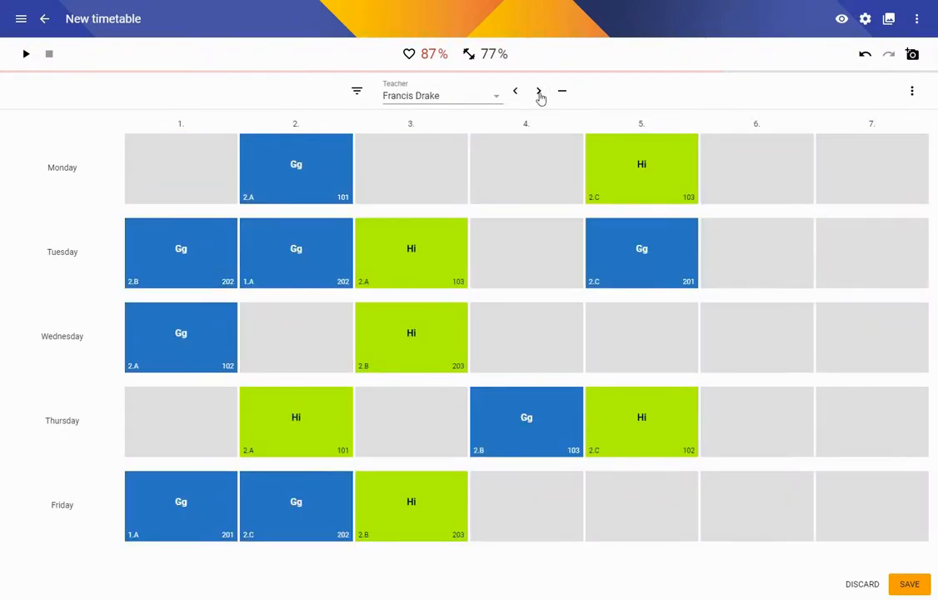
left_click(539, 93)
left_click(539, 94)
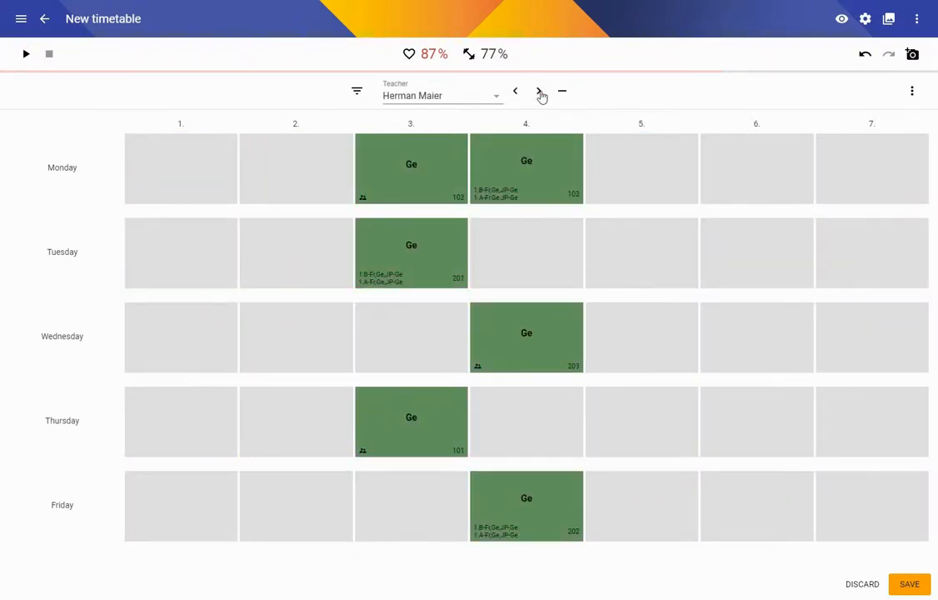
left_click(539, 93)
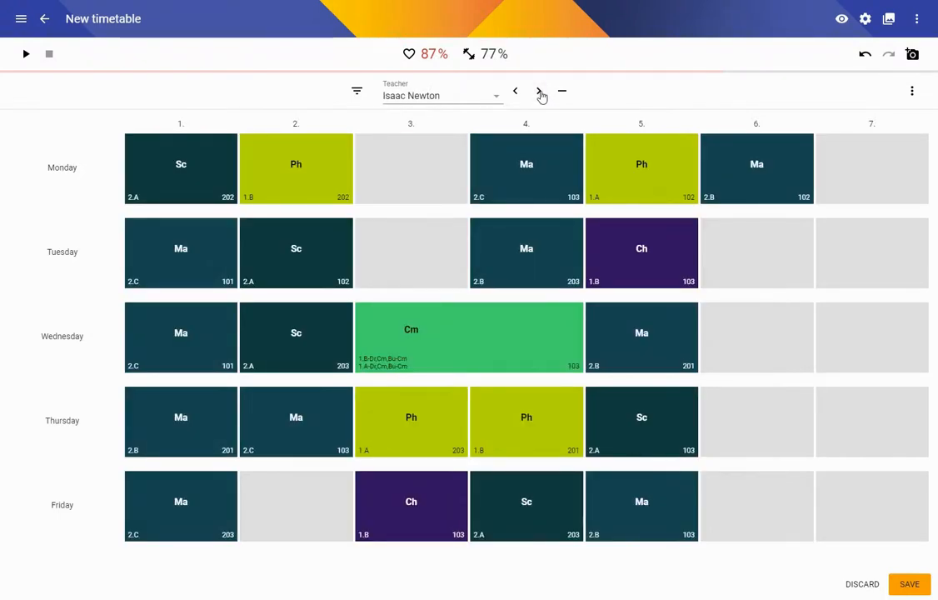
left_click(539, 94)
left_click(538, 93)
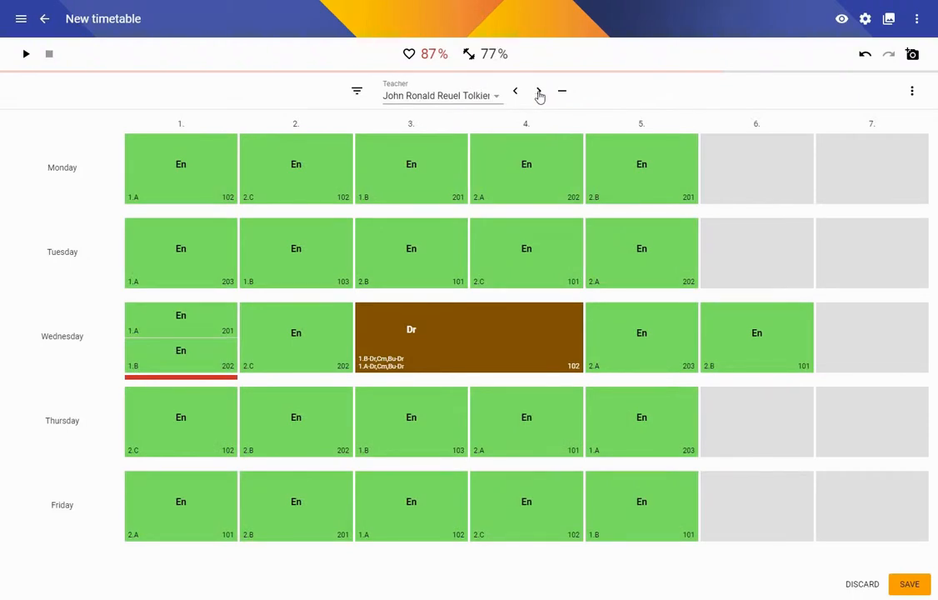
Step: Check the last teacher's timetable, and save and leave the New timetable
left_click(539, 94)
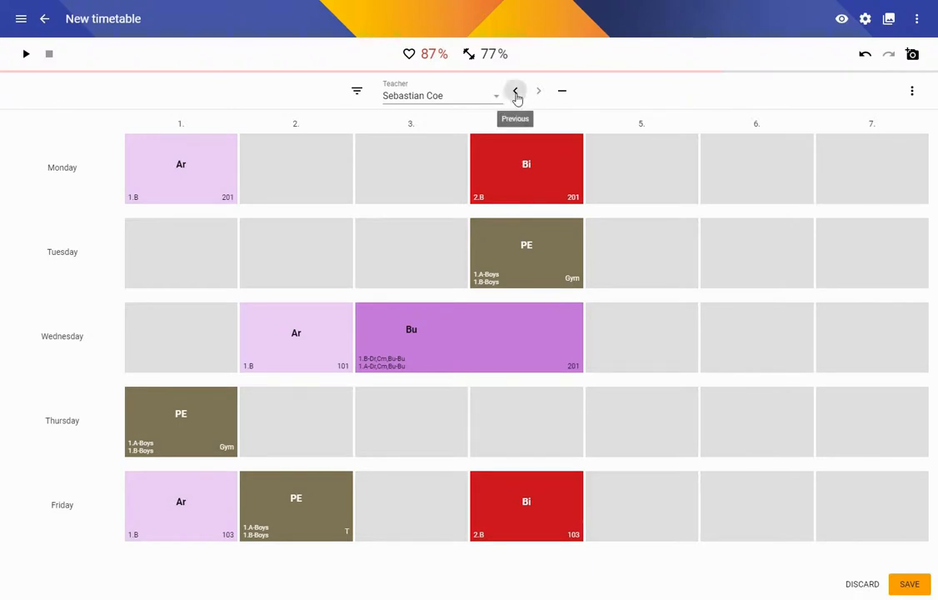
left_click(517, 93)
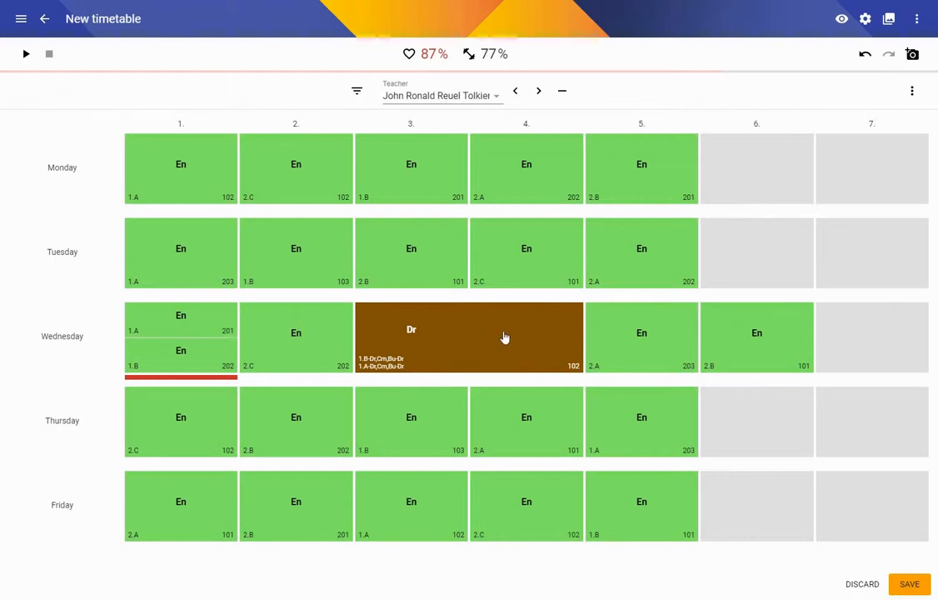
left_click(917, 580)
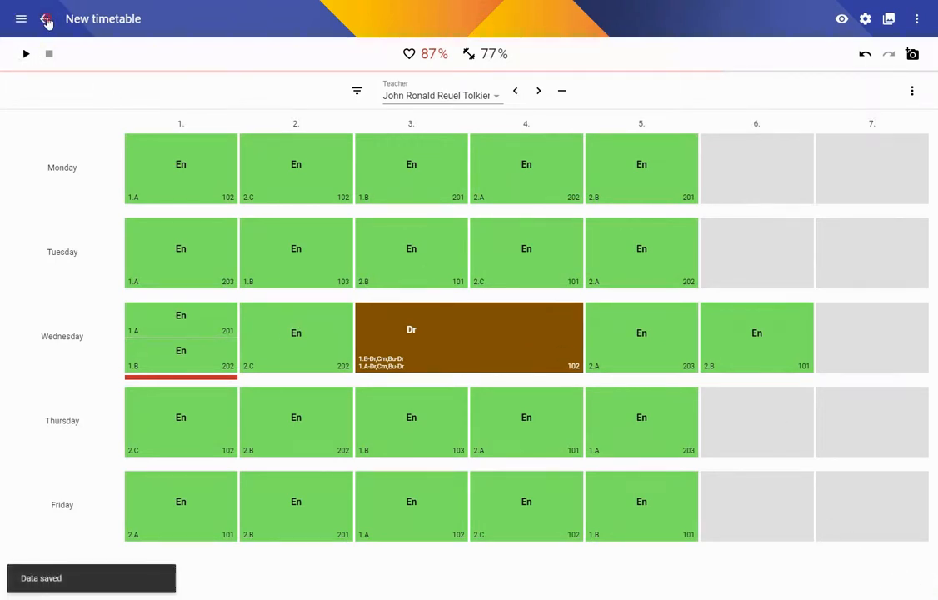
left_click(46, 18)
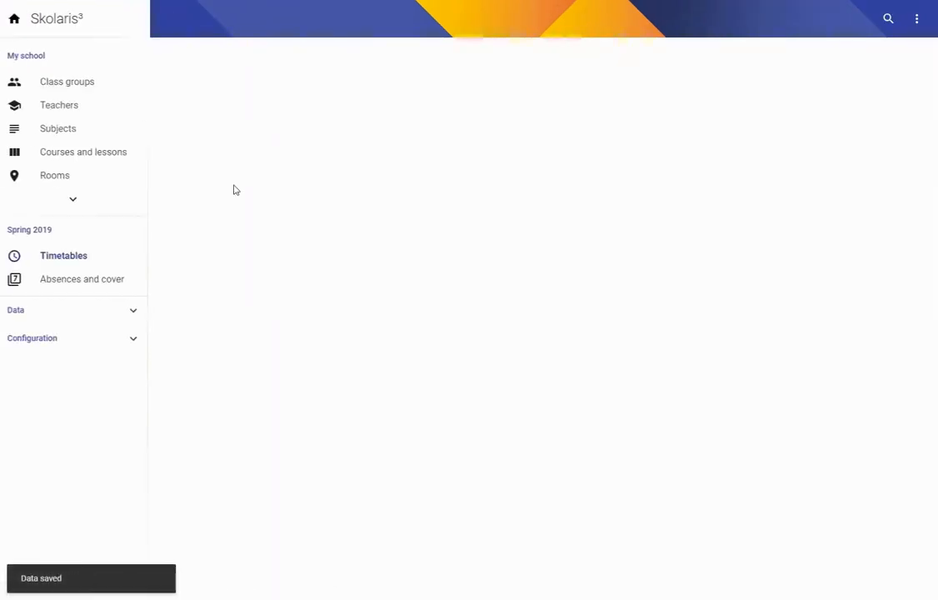
Step: Create a new teacher with the code KG and the teacher's full name, leaving the academic title empty
left_click(64, 108)
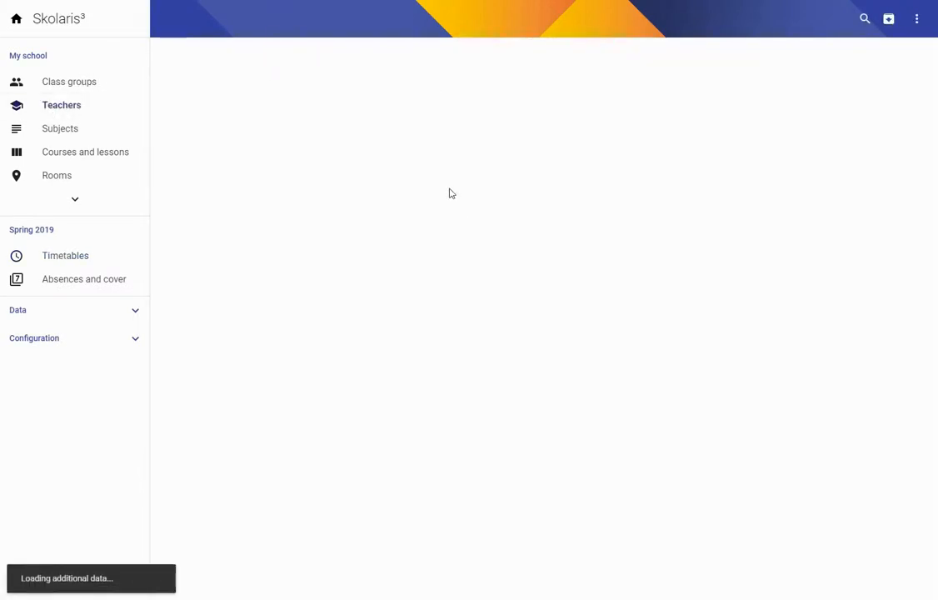
left_click(912, 575)
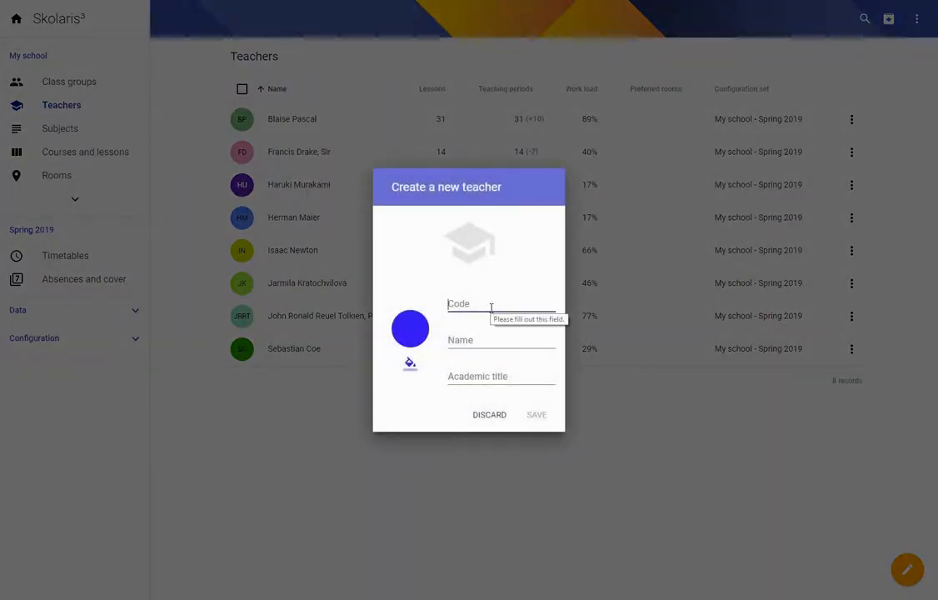
left_click(491, 307)
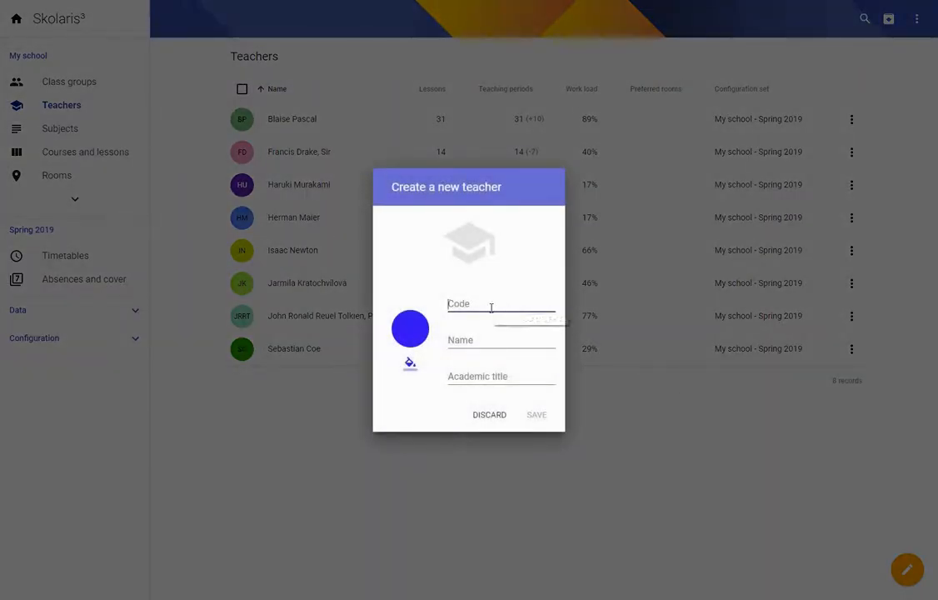
type("KG")
key("Tab")
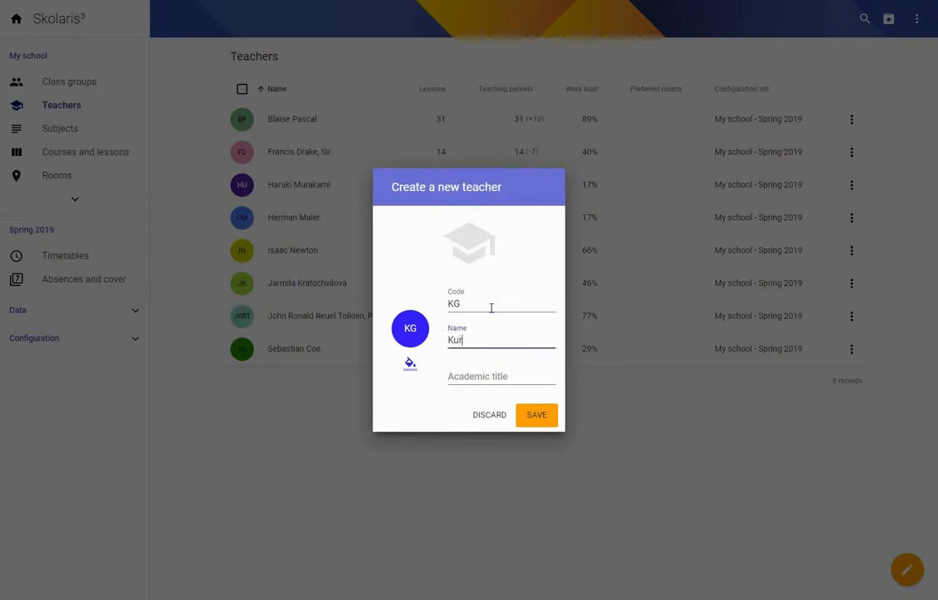
type("Kurt Godel")
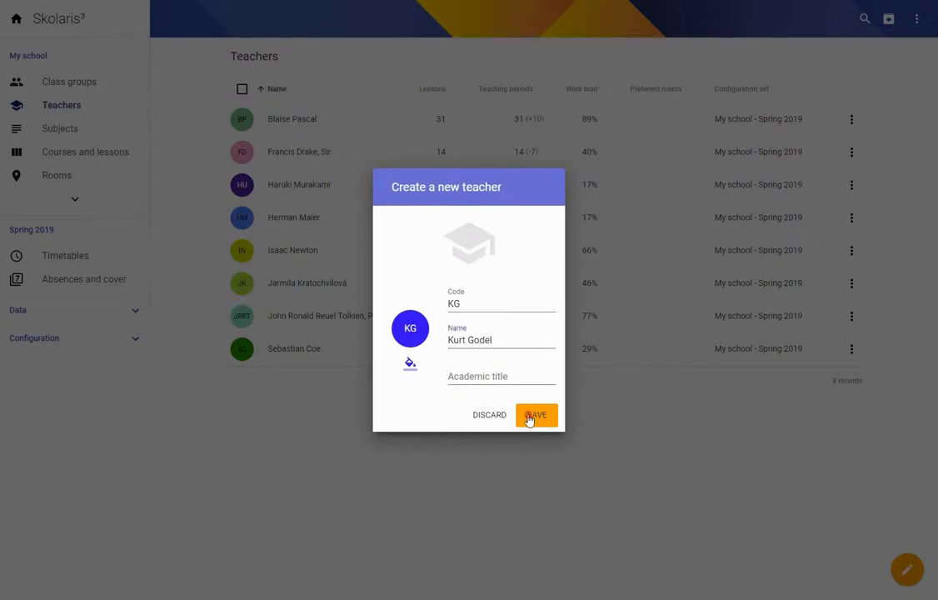
left_click(534, 415)
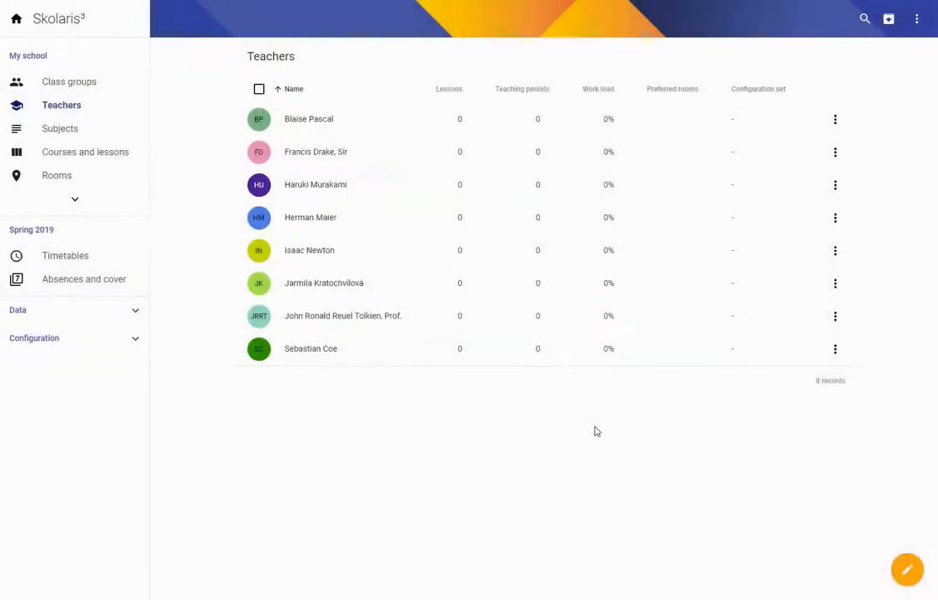
Step: Reassign the first 1.A Mathematics lesson of teacher BP to the new teacher KG and save the lesson
left_click(282, 123)
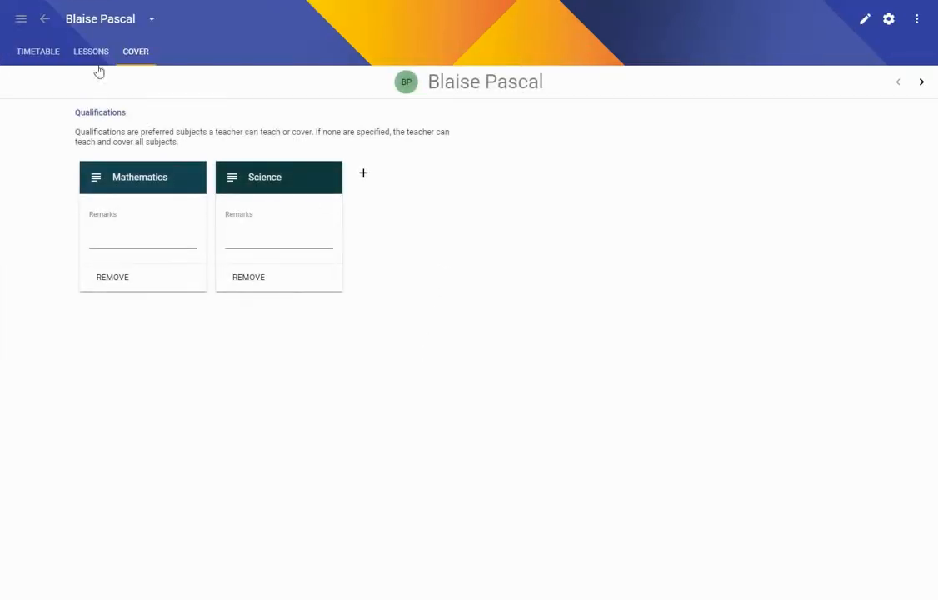
left_click(91, 55)
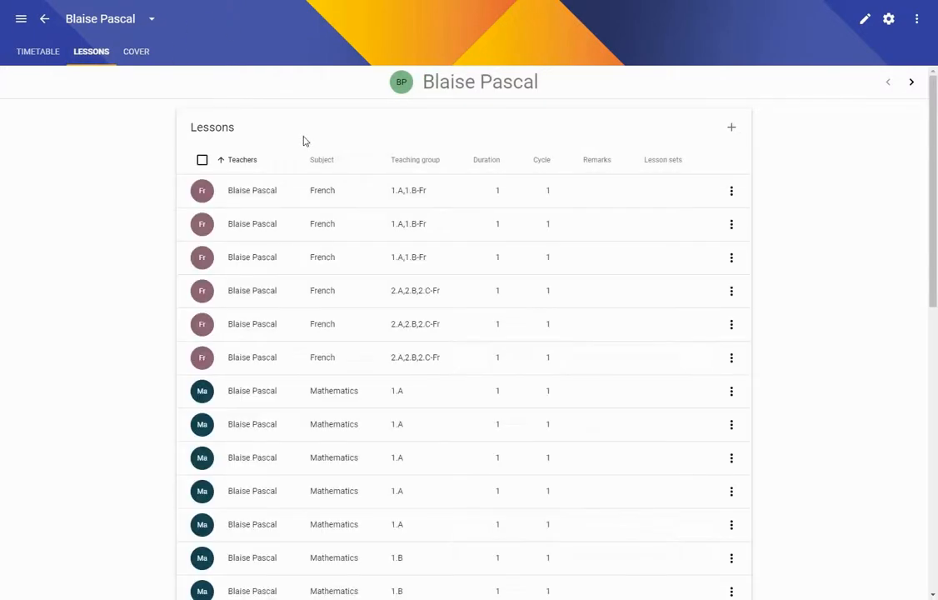
scroll(343, 316, "down", 3)
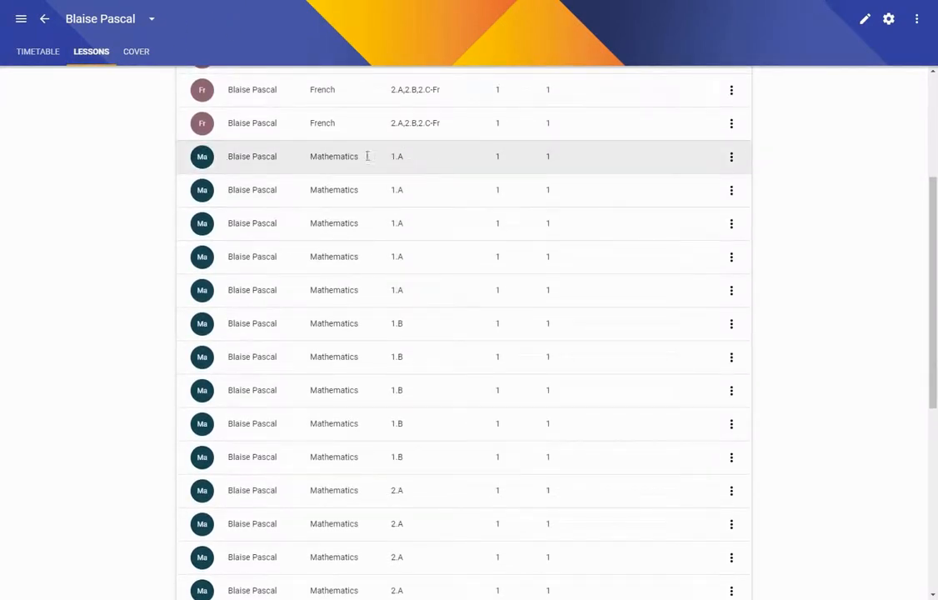
left_click(249, 158)
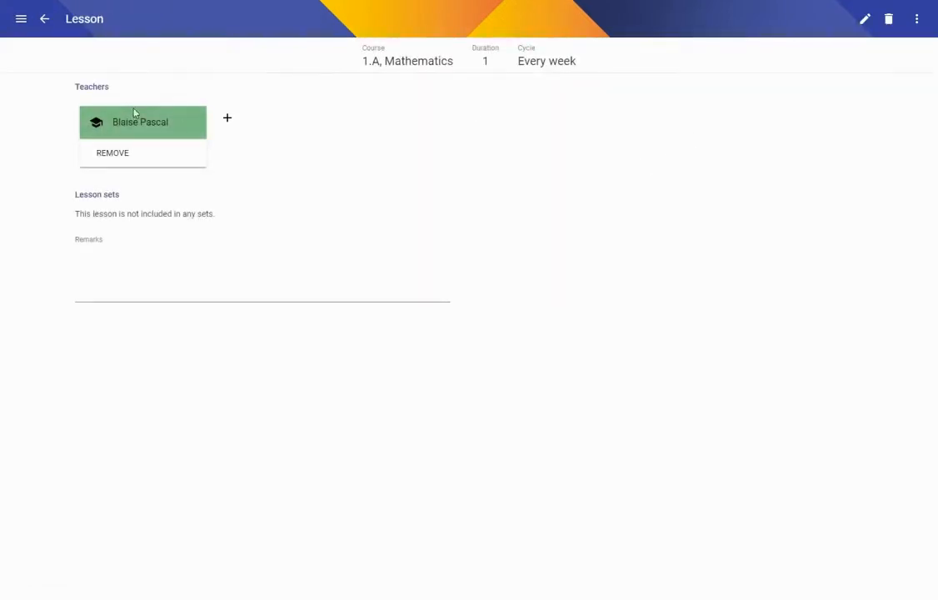
left_click(227, 118)
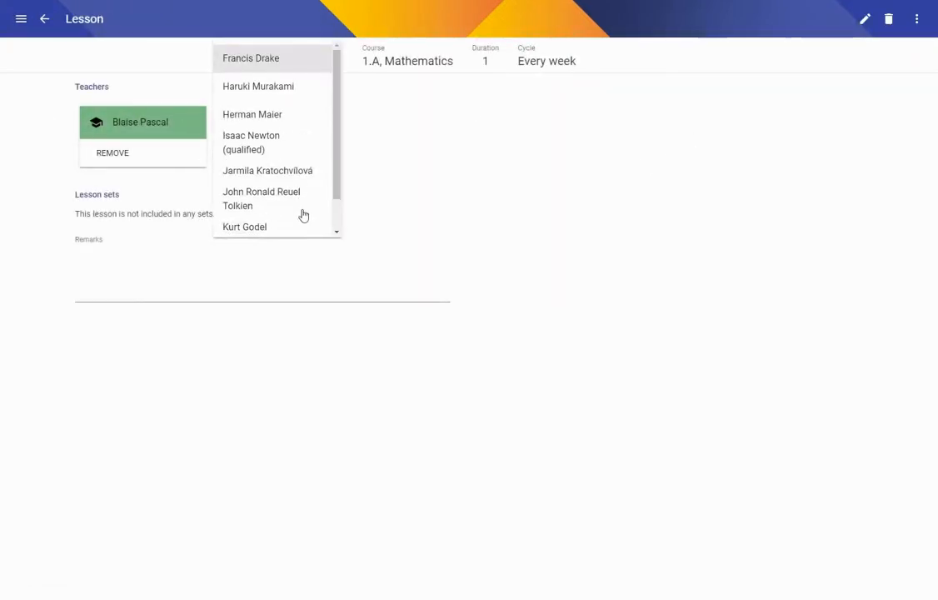
scroll(260, 112, "down", 1)
left_click(245, 188)
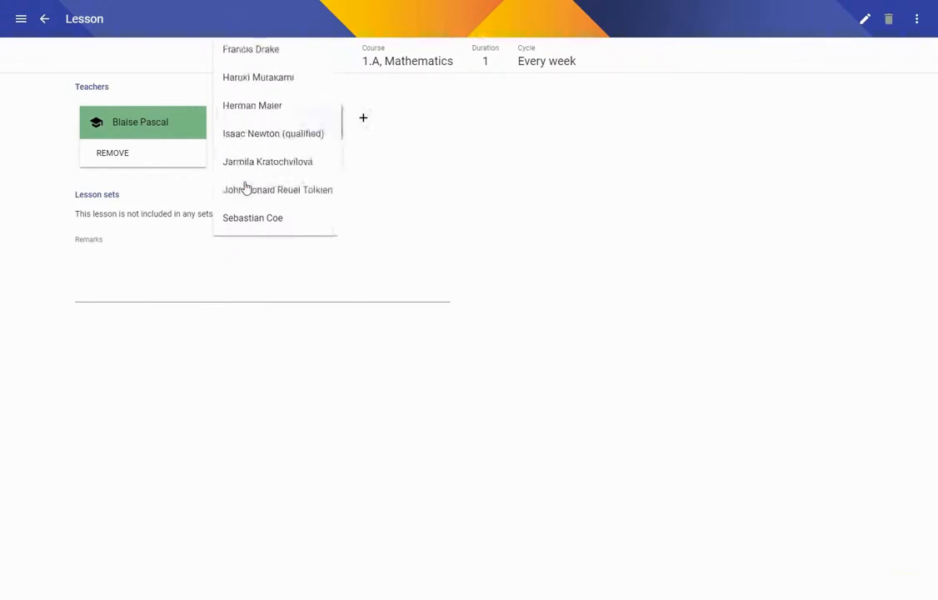
left_click(116, 154)
key("ctrl+s")
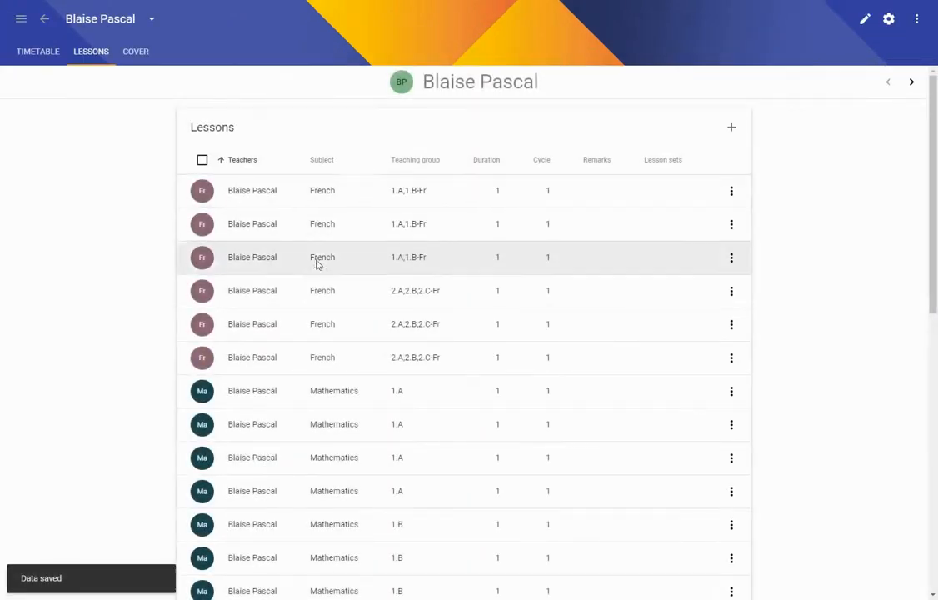
Step: Reassign teacher BP's remaining 1.A Mathematics lessons to teacher KG and save the changes
left_click(247, 398)
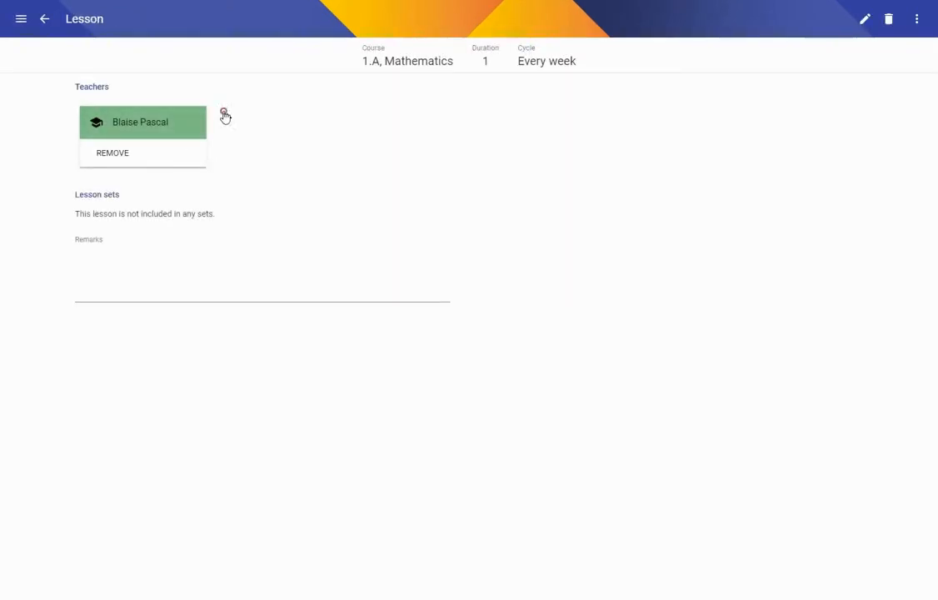
left_click(226, 117)
left_click(248, 226)
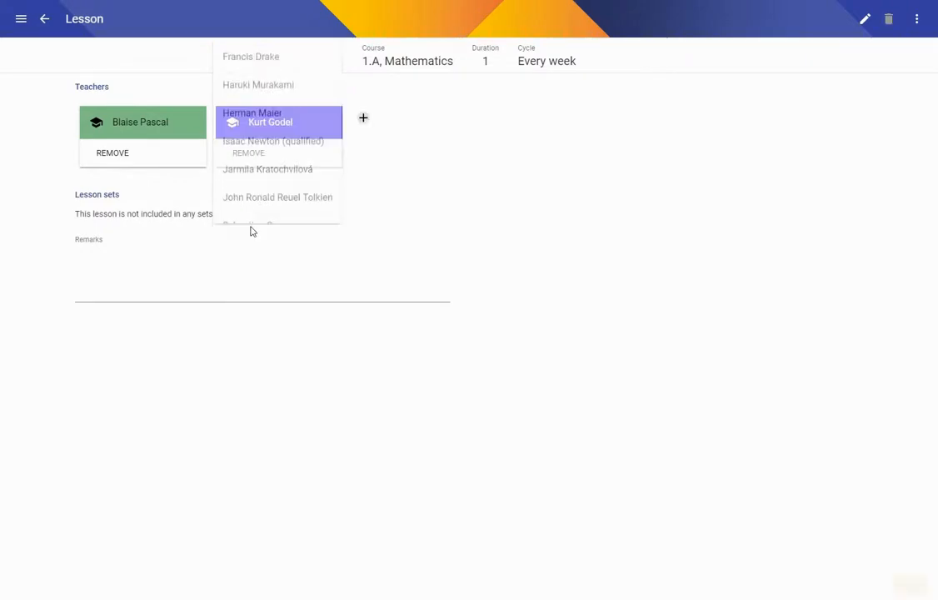
left_click(119, 158)
left_click(121, 159)
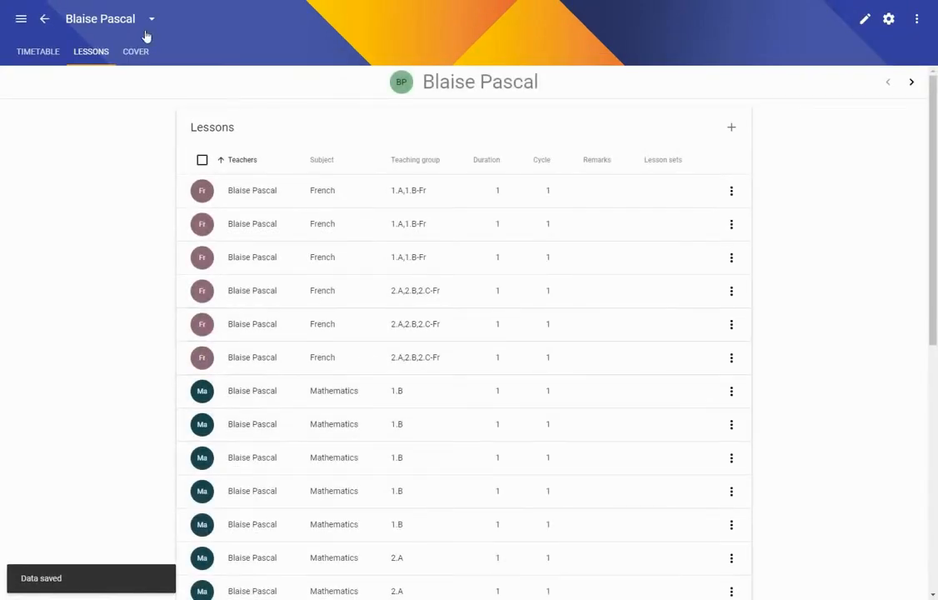
Step: In the lessons of teacher JRRT, reassign the 1.A,1.B-Dr Drama lesson to teacher HU and save it
left_click(151, 21)
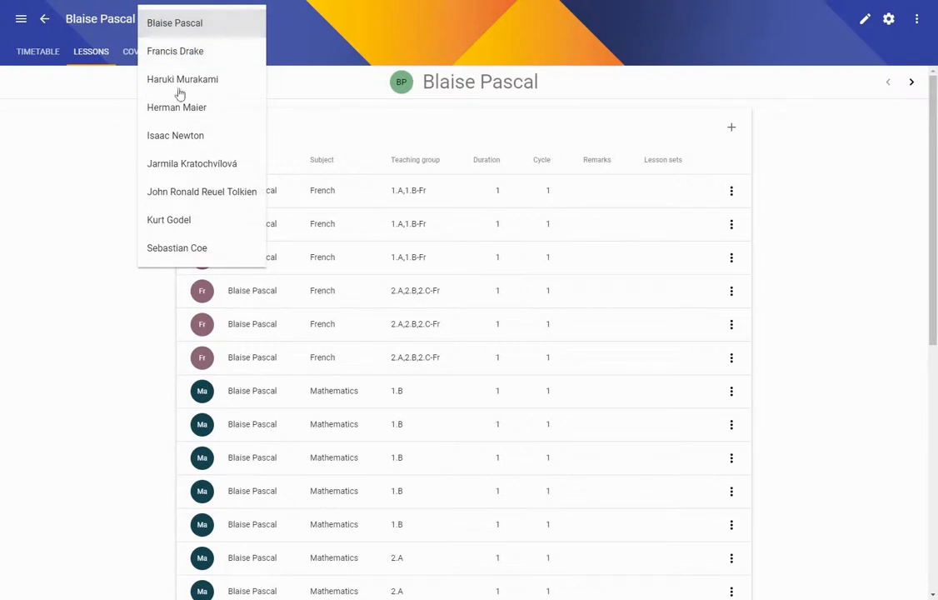
left_click(179, 182)
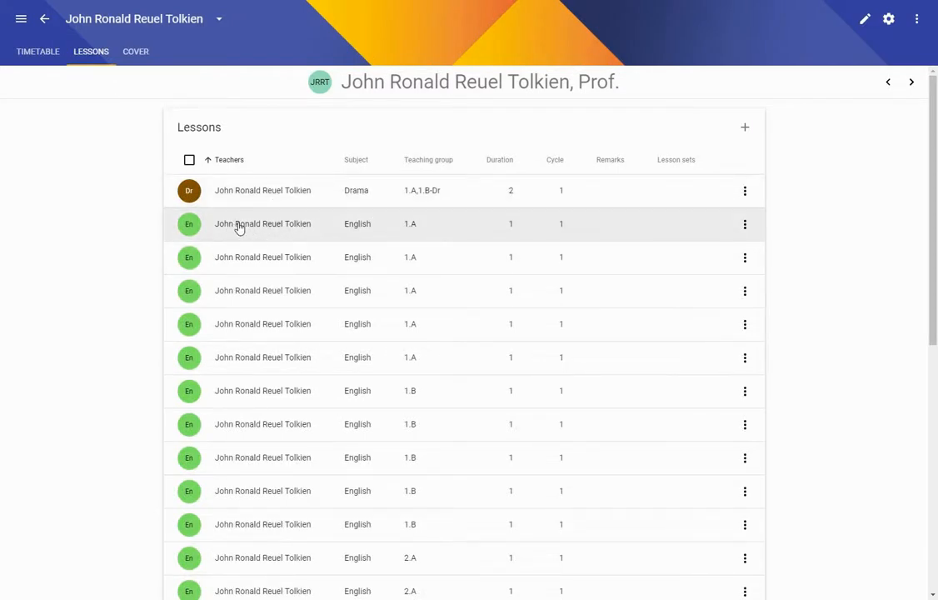
scroll(238, 226, "down", 5)
scroll(341, 411, "up", 5)
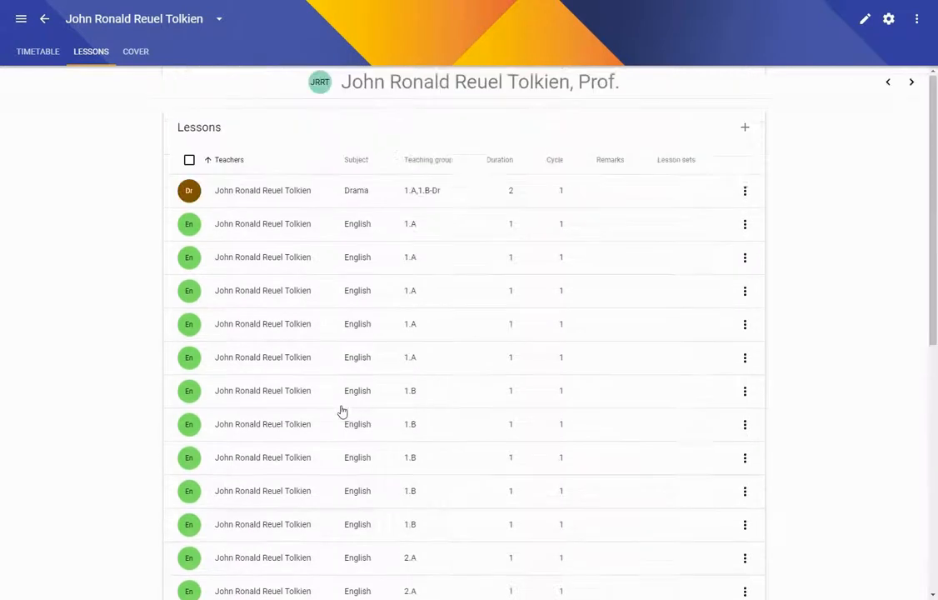
left_click(252, 194)
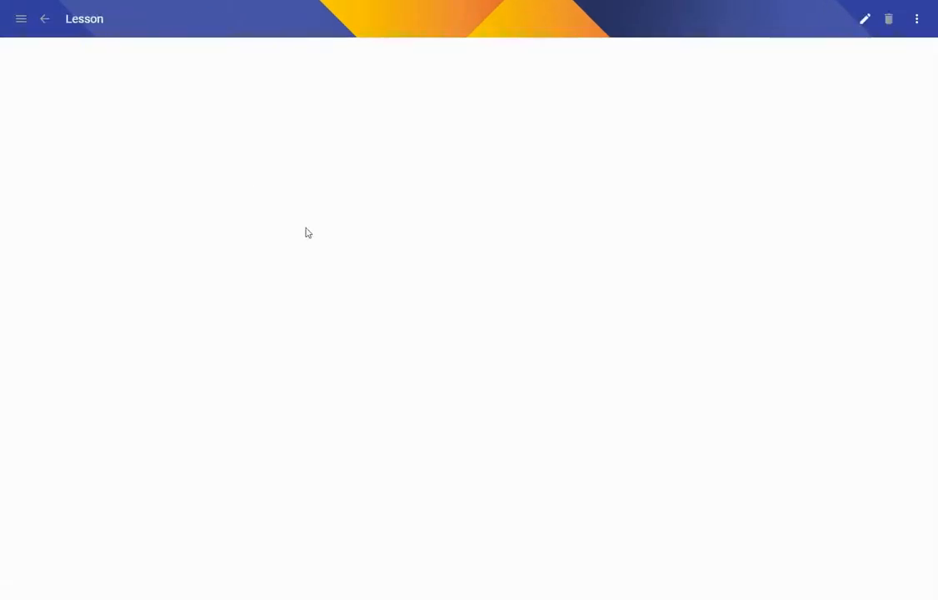
left_click(121, 155)
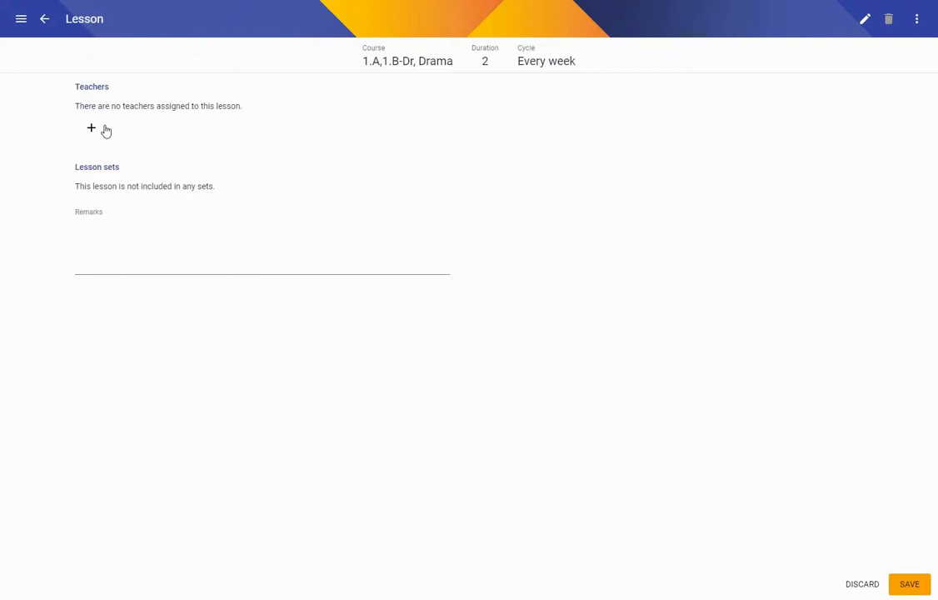
left_click(93, 130)
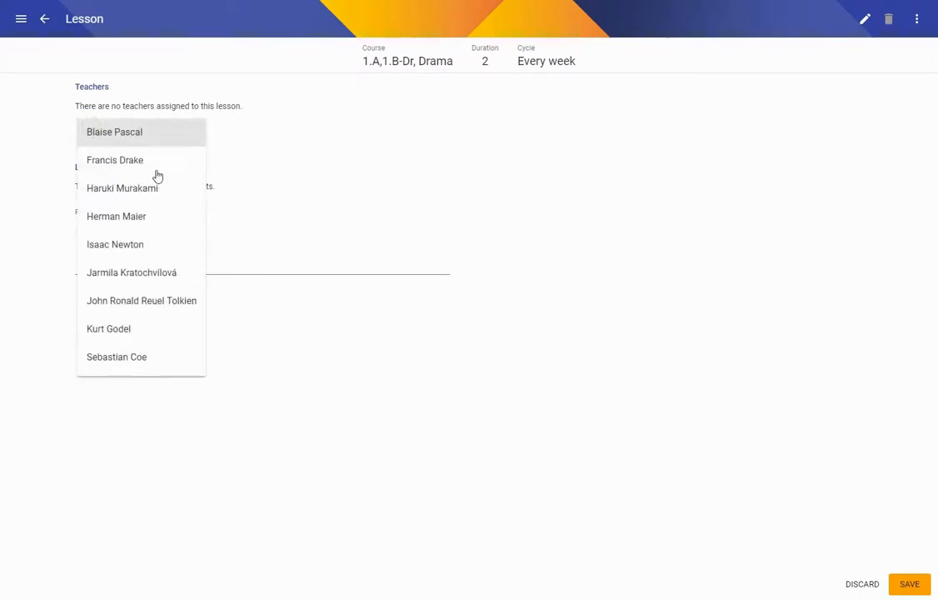
left_click(127, 193)
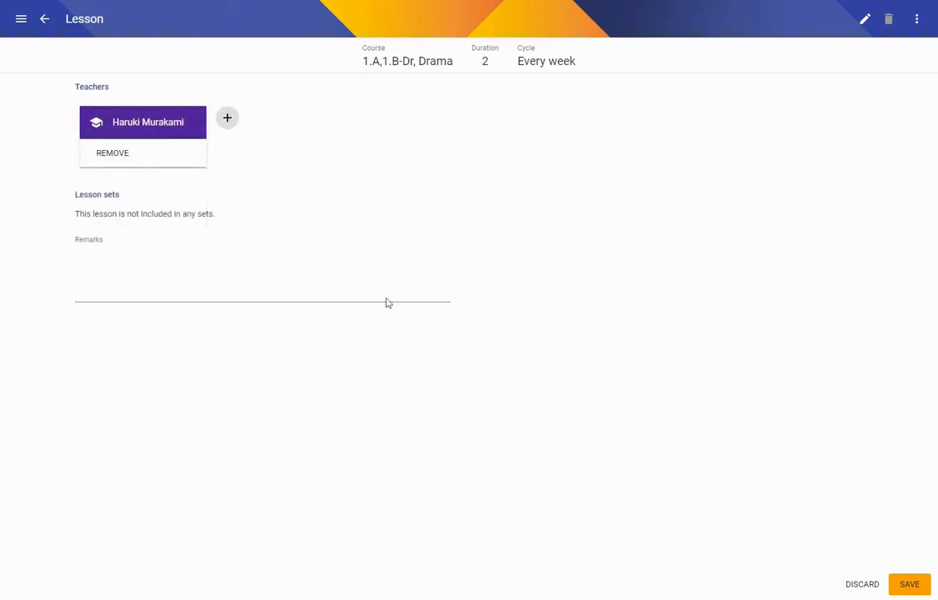
key("ctrl+s")
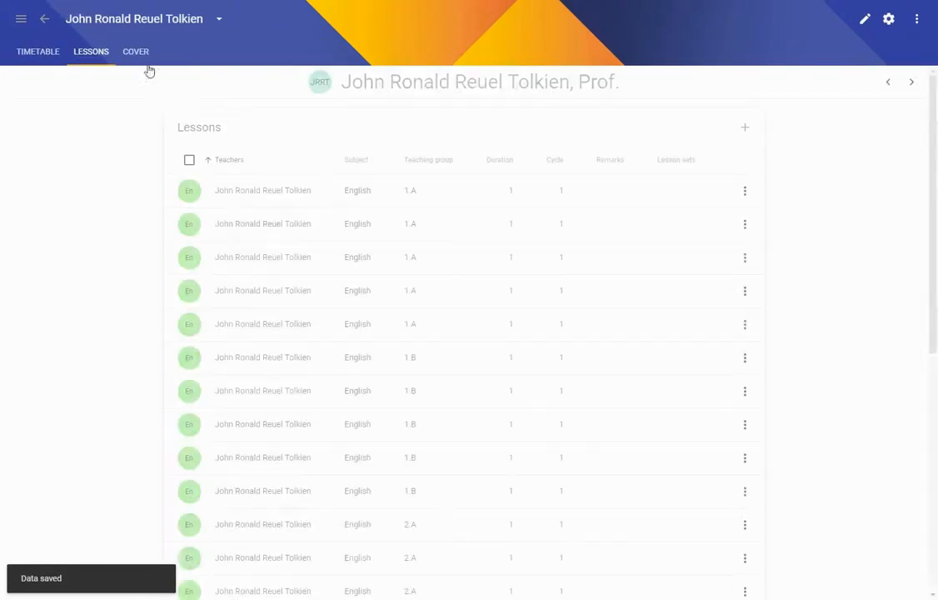
Step: Leave the teacher's lessons, reopen the New timetable and start the automatic optimisation
left_click(45, 19)
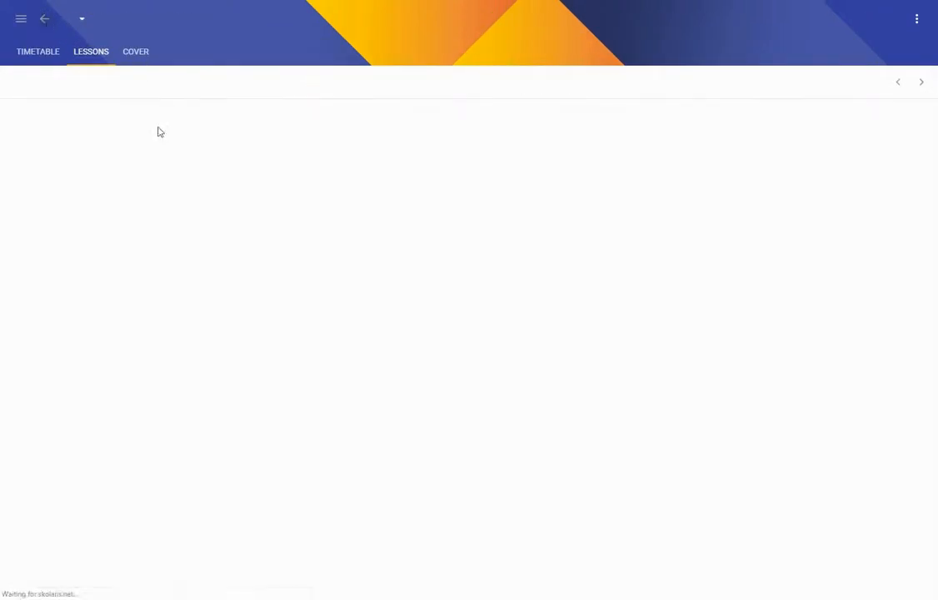
left_click(61, 258)
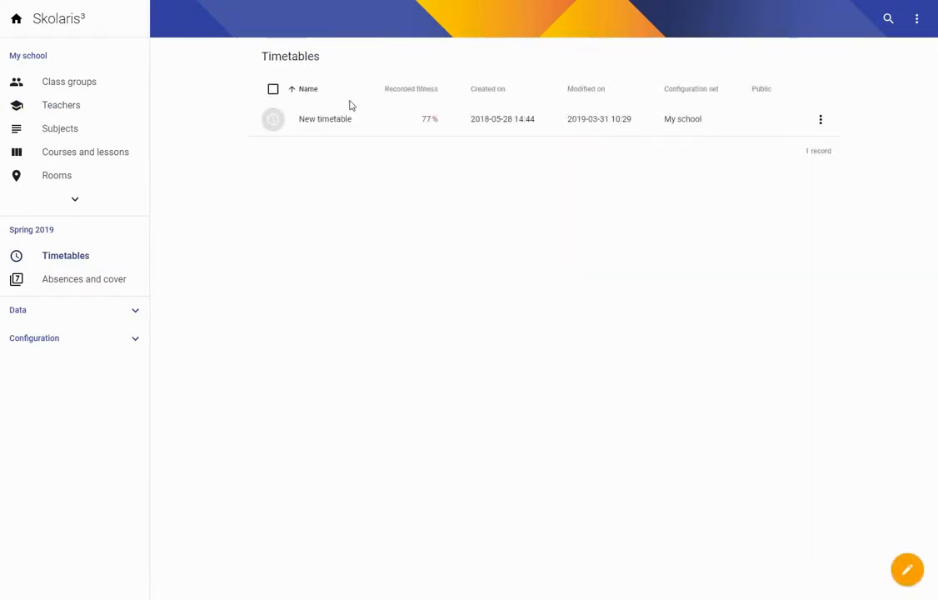
left_click(320, 121)
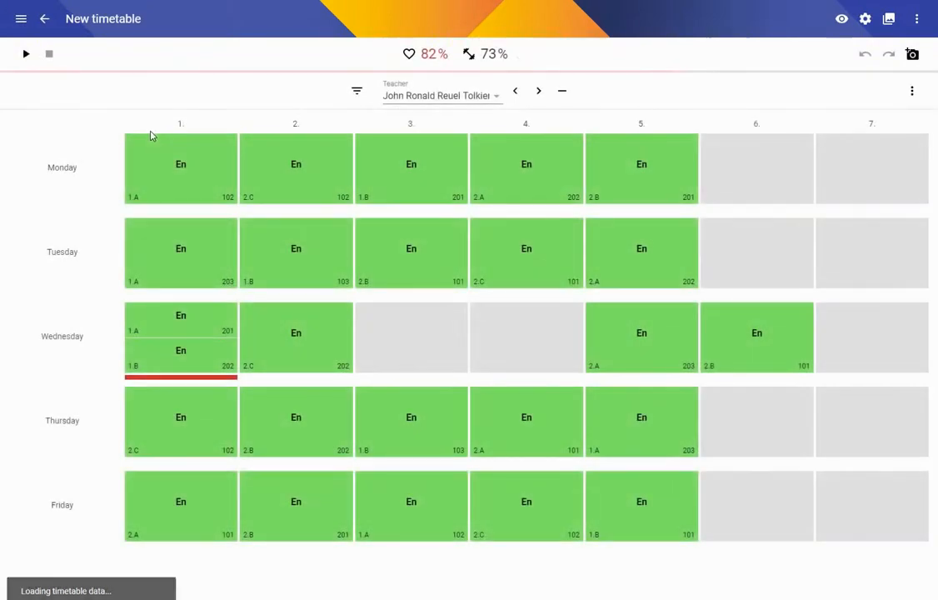
left_click(25, 54)
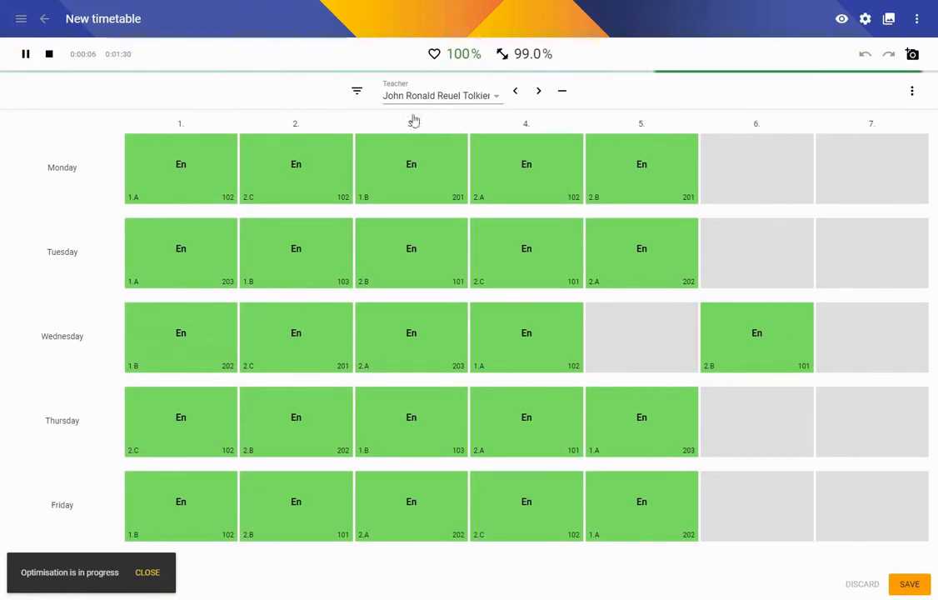
Step: Switch the filter from teacher to class group and check the timetables from 2.C back to 2.A during the optimisation
left_click(453, 98)
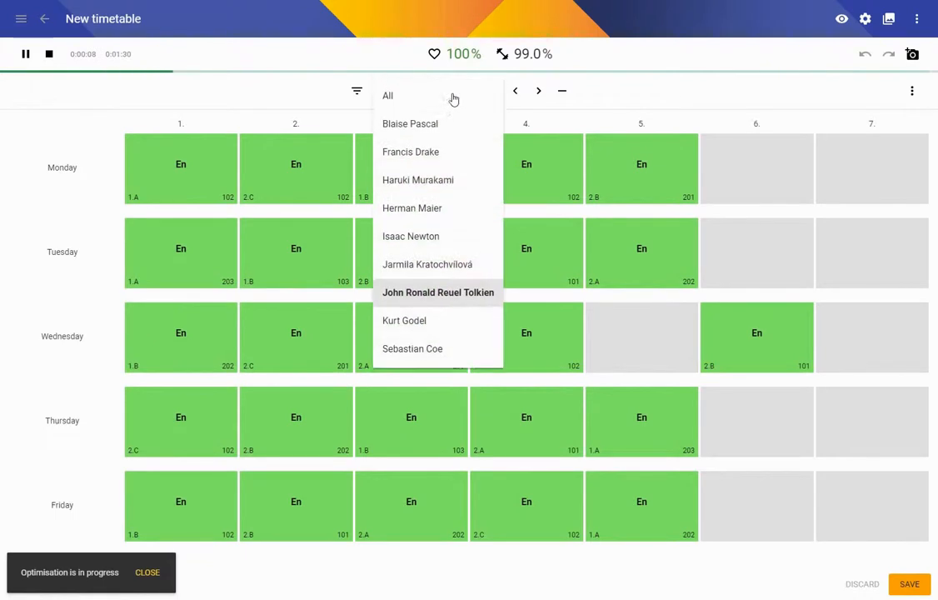
left_click(353, 93)
left_click(369, 106)
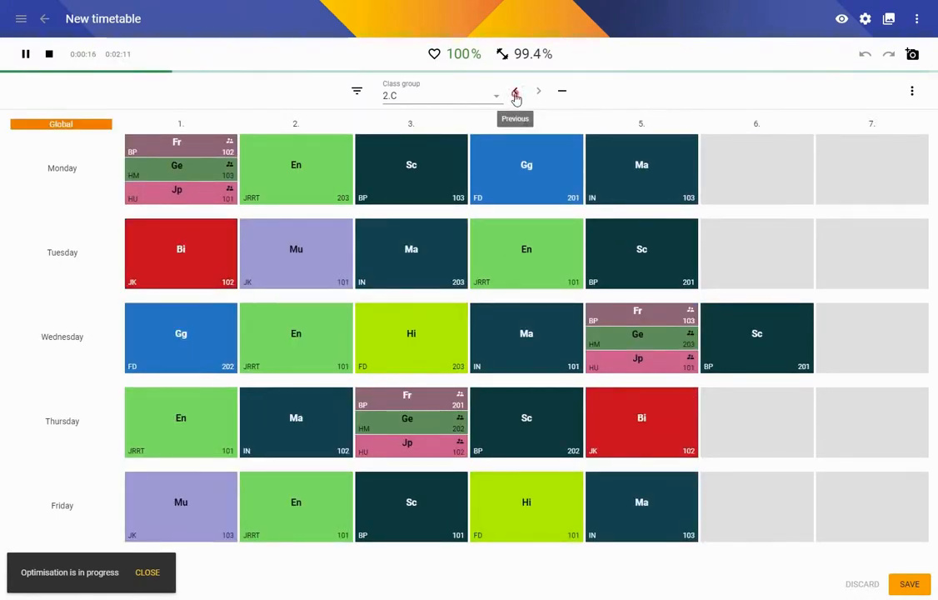
left_click(515, 93)
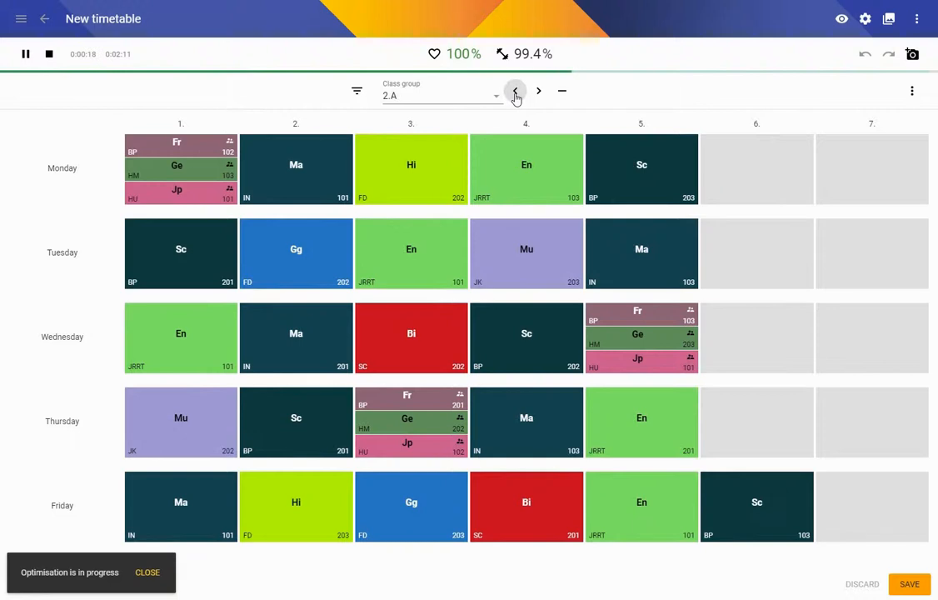
Step: Go back to class group 1.B's timetable and review the broken constraints in the fitness breakdown, closing it again
left_click(516, 95)
left_click(515, 95)
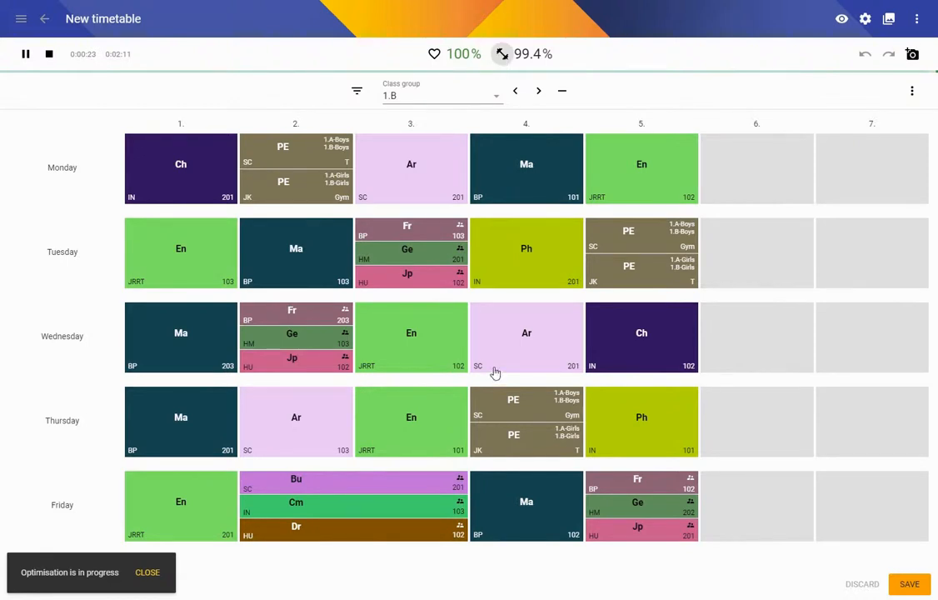
left_click(502, 54)
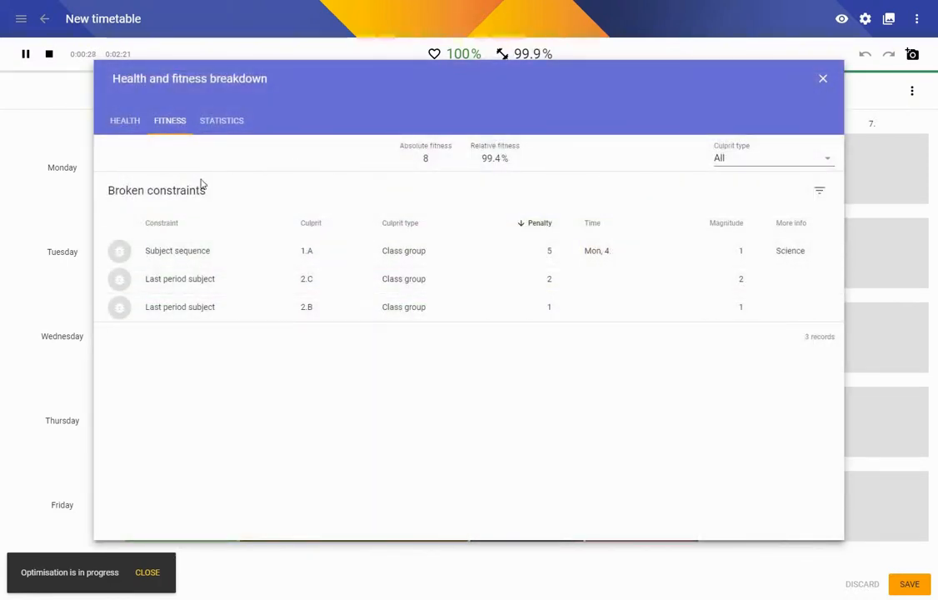
left_click(823, 81)
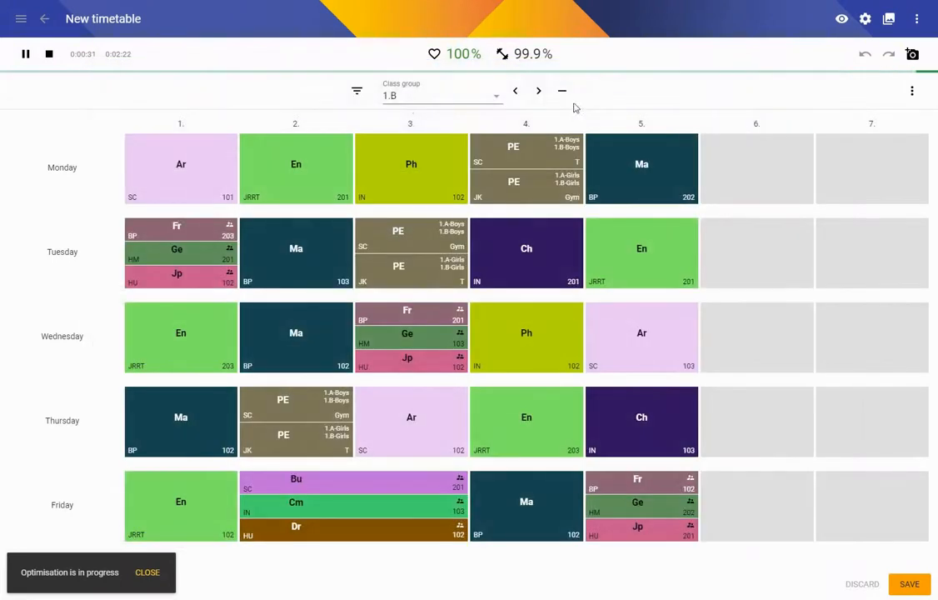
Step: Show class group 2.B's Last period subject violation from the fitness breakdown, then stop the optimisation and save the timetable
left_click(503, 56)
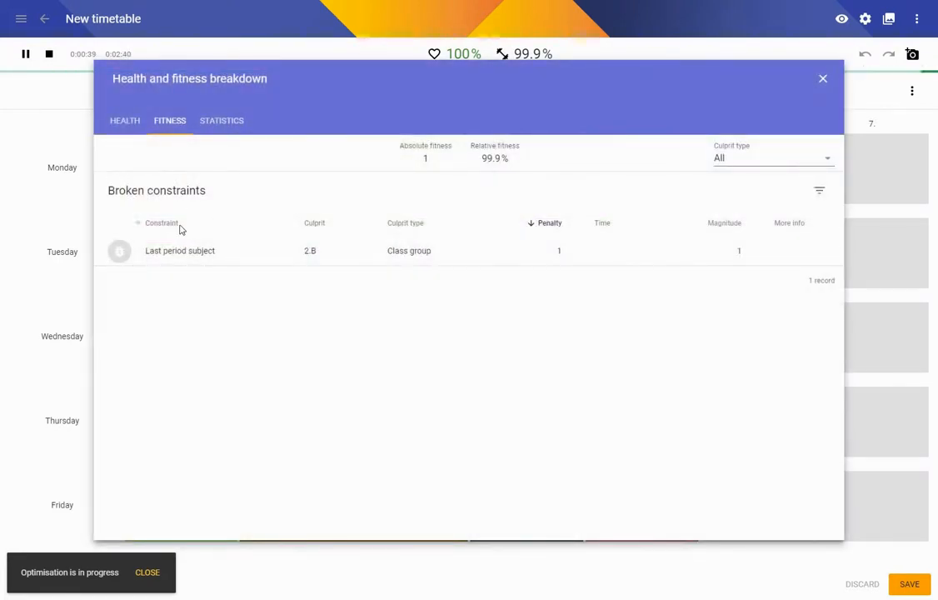
left_click(166, 253)
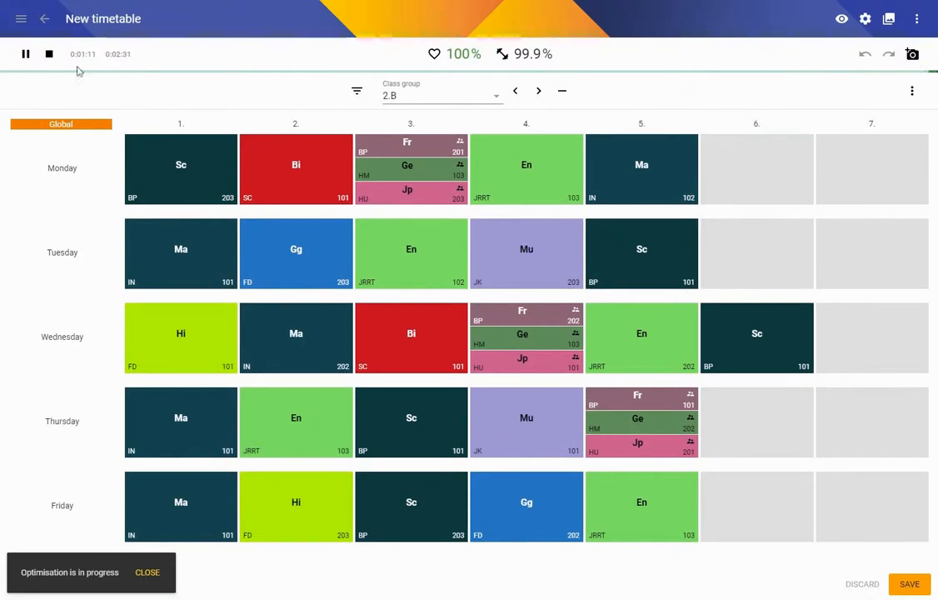
left_click(48, 54)
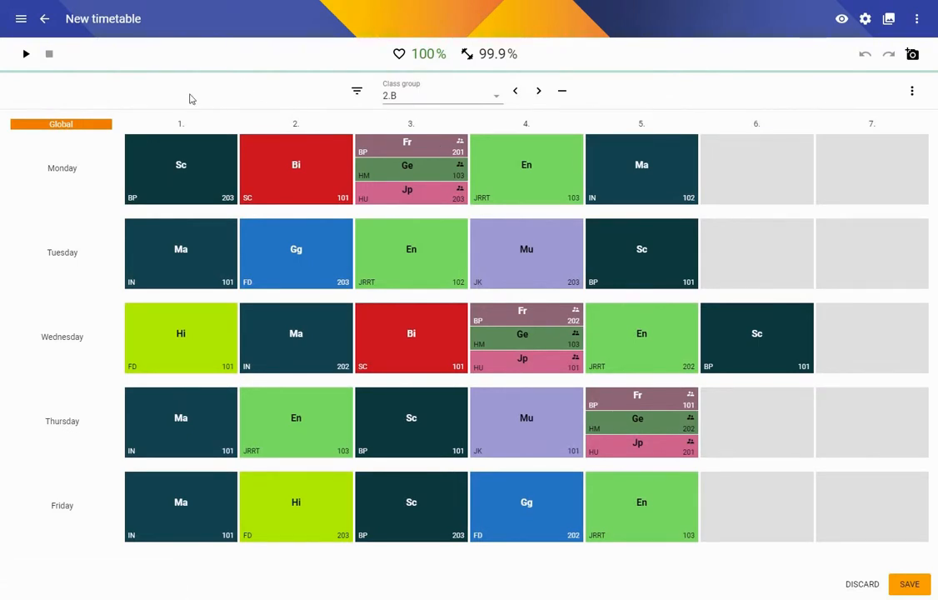
left_click(915, 584)
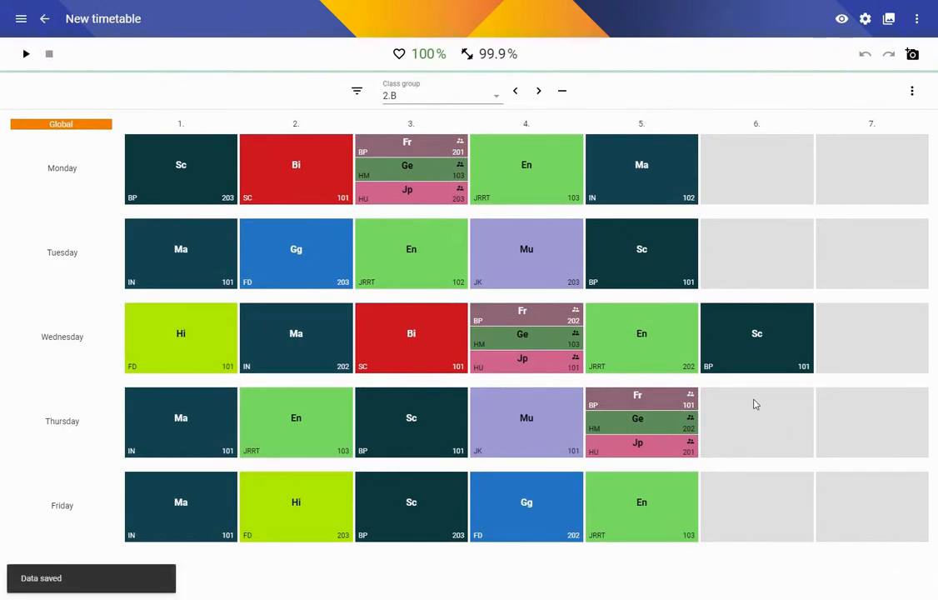
Step: Filter the timetable by the subject Mathematics and remove the class group filter to view all Mathematics lessons
left_click(358, 91)
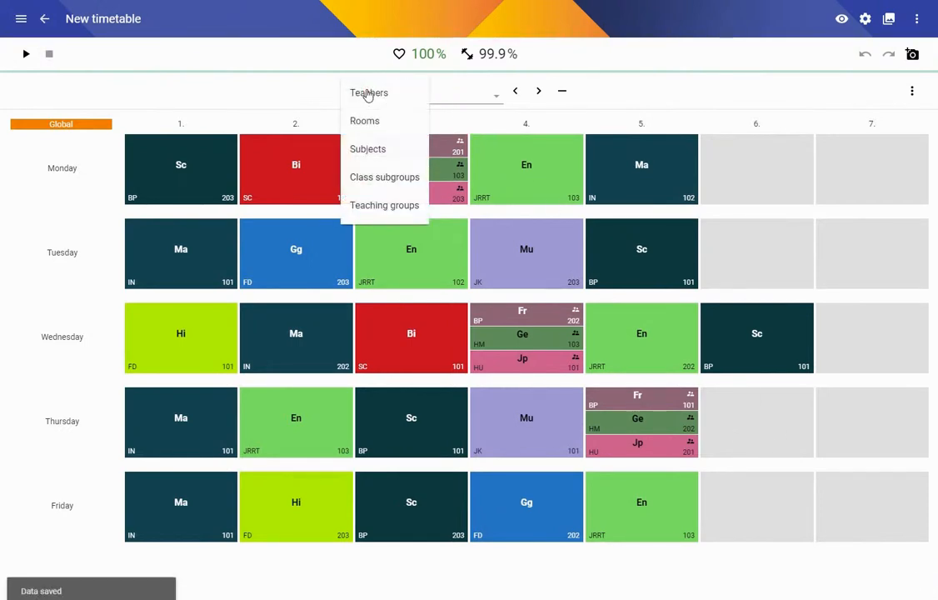
left_click(367, 150)
left_click(565, 99)
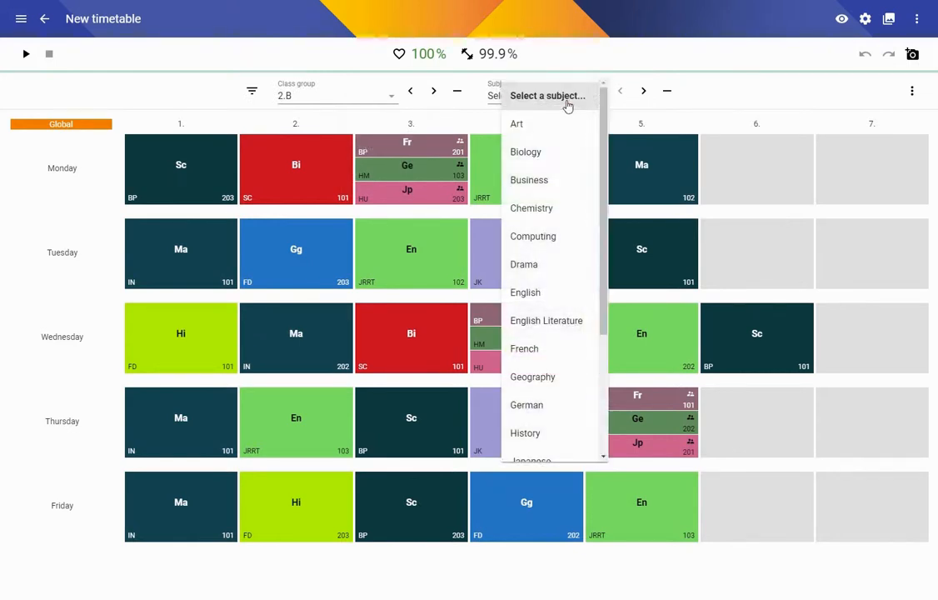
scroll(554, 334, "down", 3)
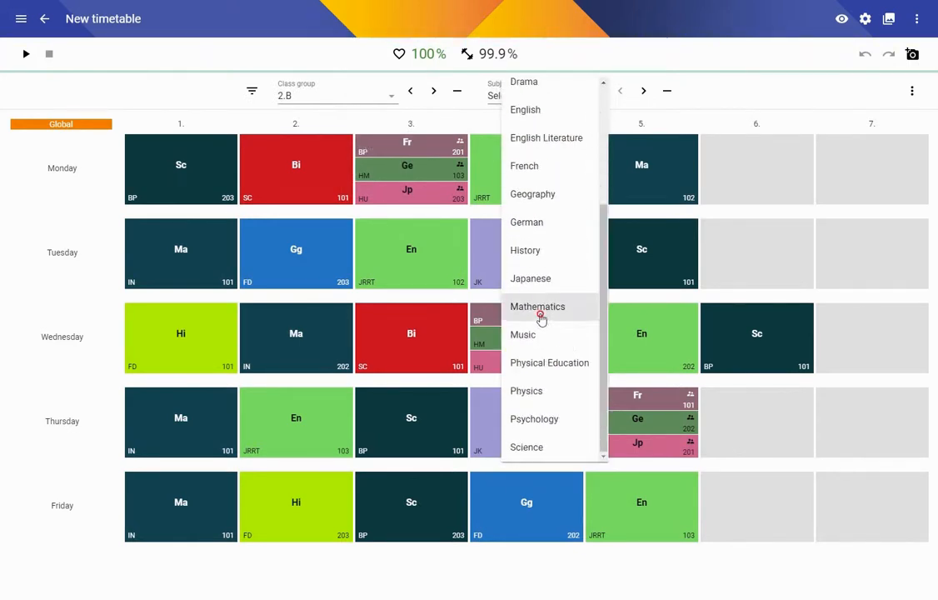
left_click(538, 315)
left_click(456, 91)
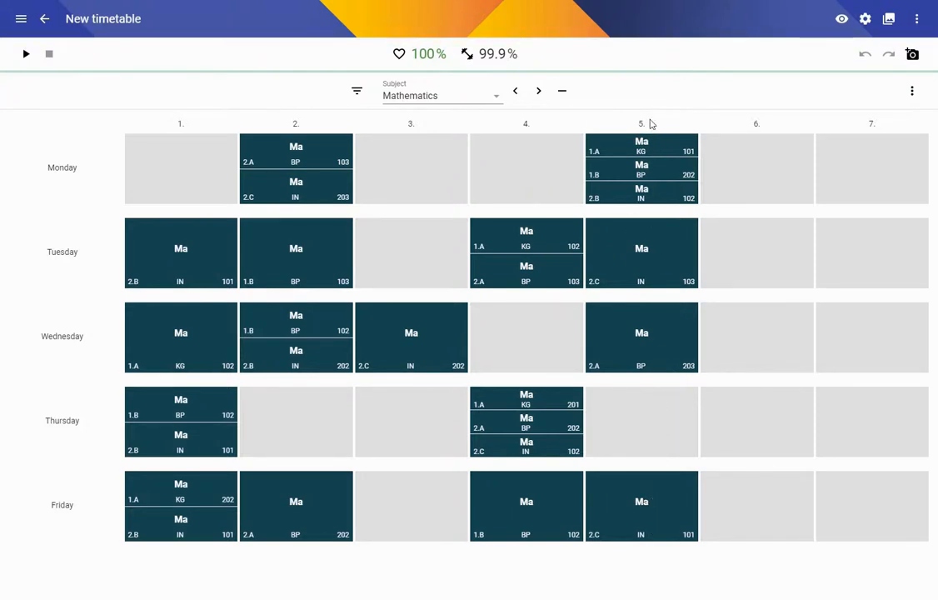
Step: In the Mathematics subject's optimisation settings, enable lesson placement, set the placement to Not last and save it
left_click(43, 23)
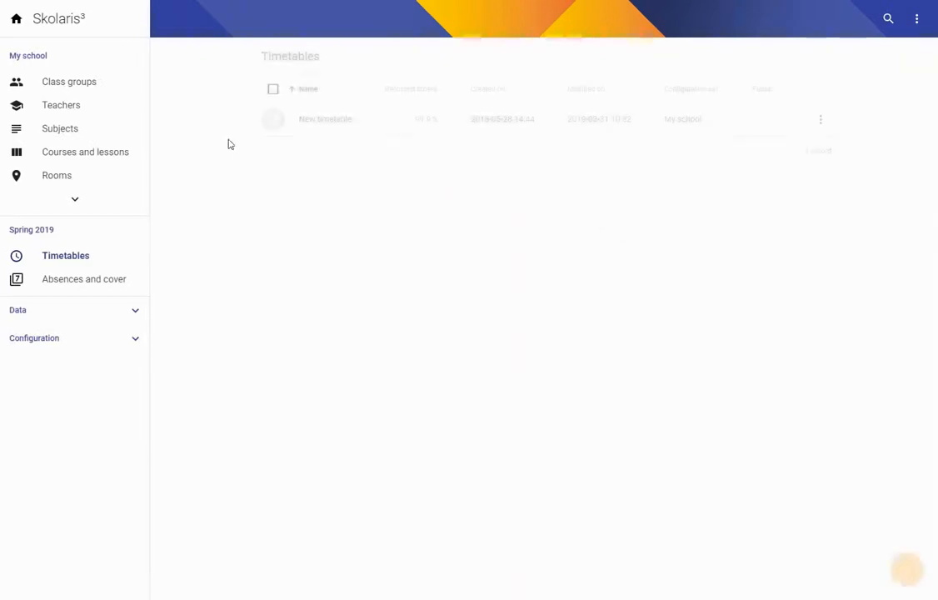
left_click(63, 137)
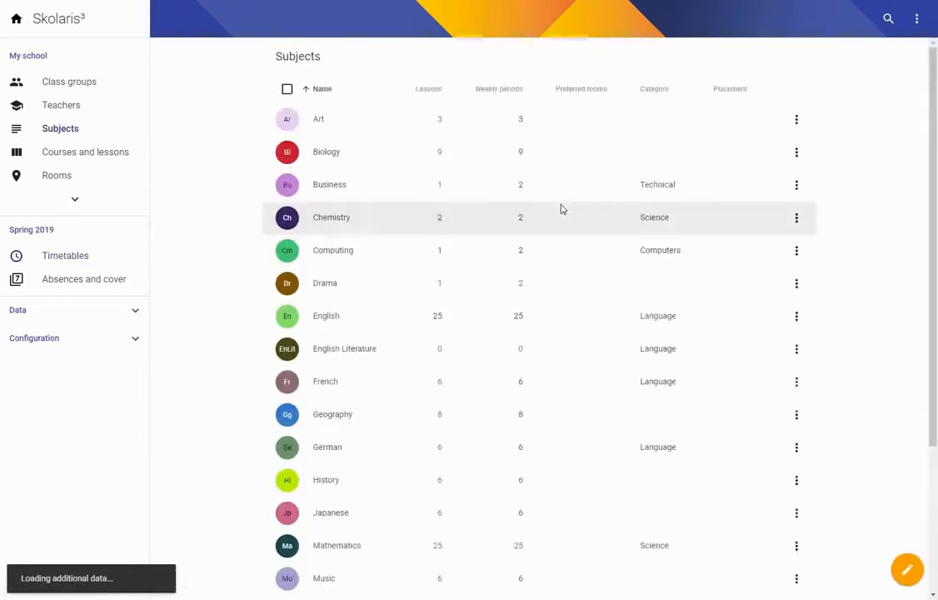
scroll(354, 302, "down", 1)
scroll(354, 302, "down", 2)
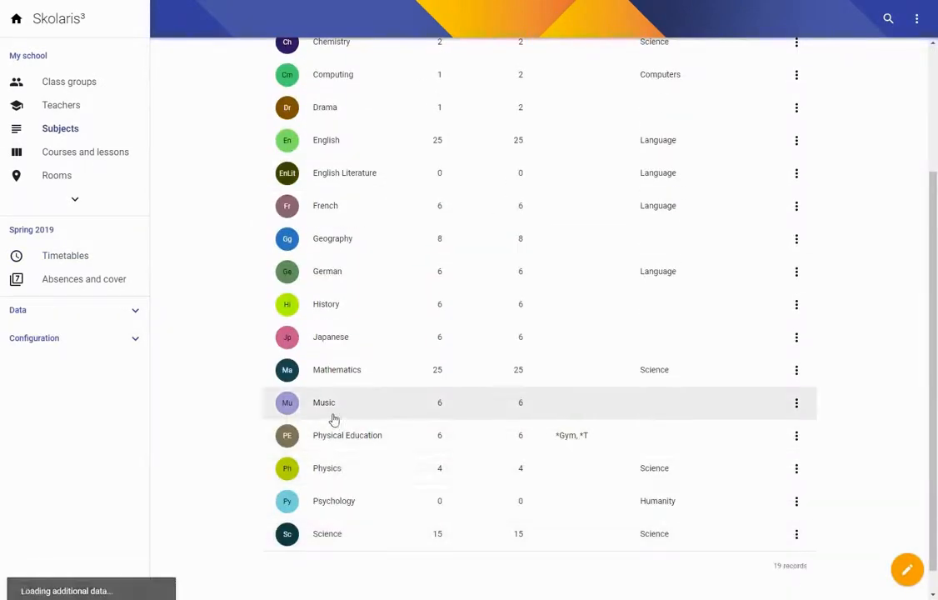
left_click(329, 371)
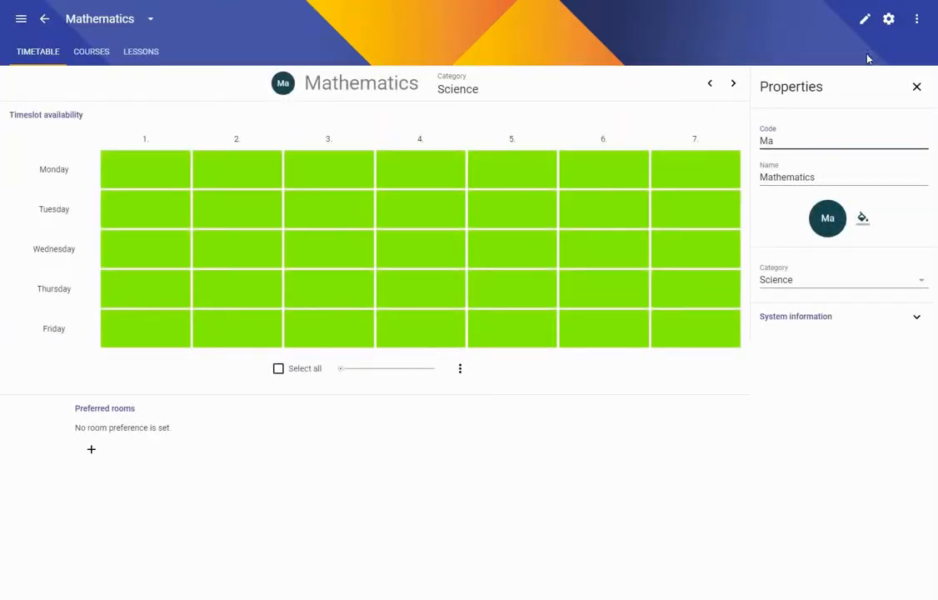
left_click(889, 23)
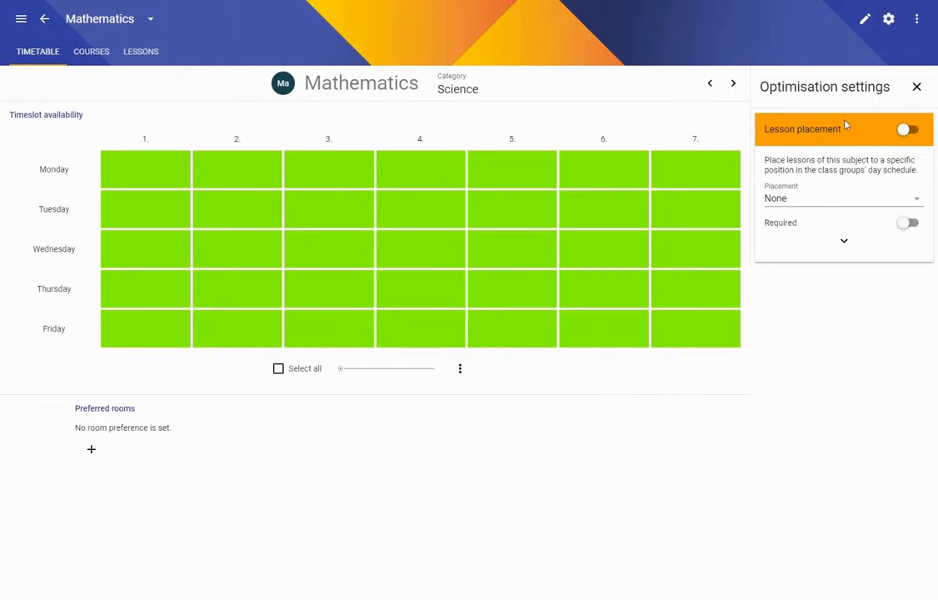
left_click(906, 133)
left_click(862, 203)
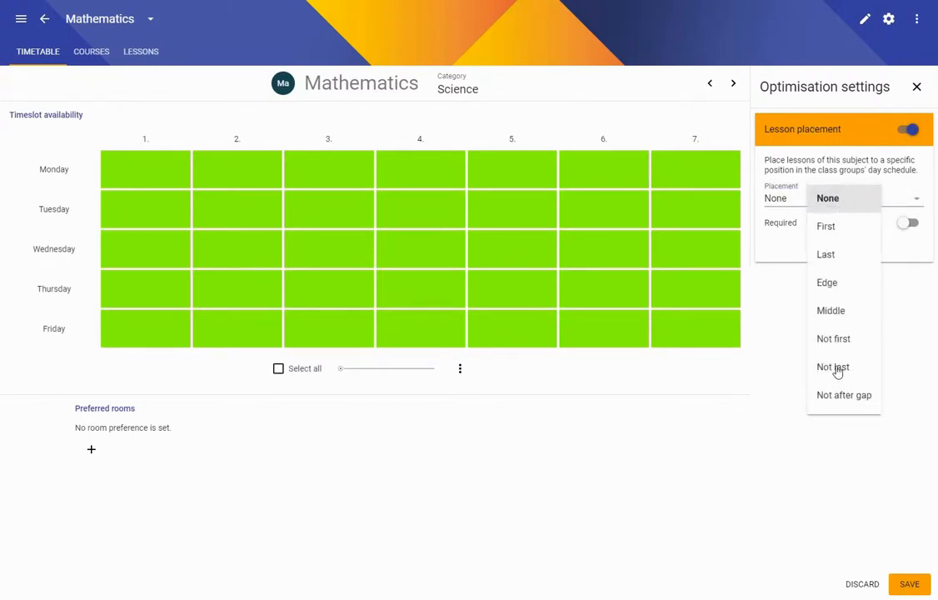
left_click(836, 367)
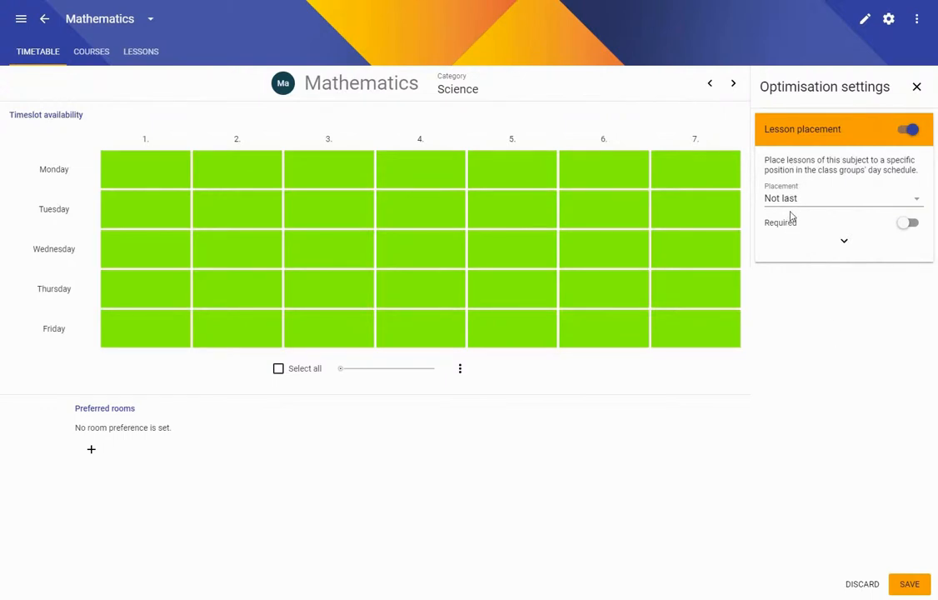
left_click(915, 587)
Step: Leave the Mathematics subject, reopen the New timetable and start the optimisation again
left_click(45, 24)
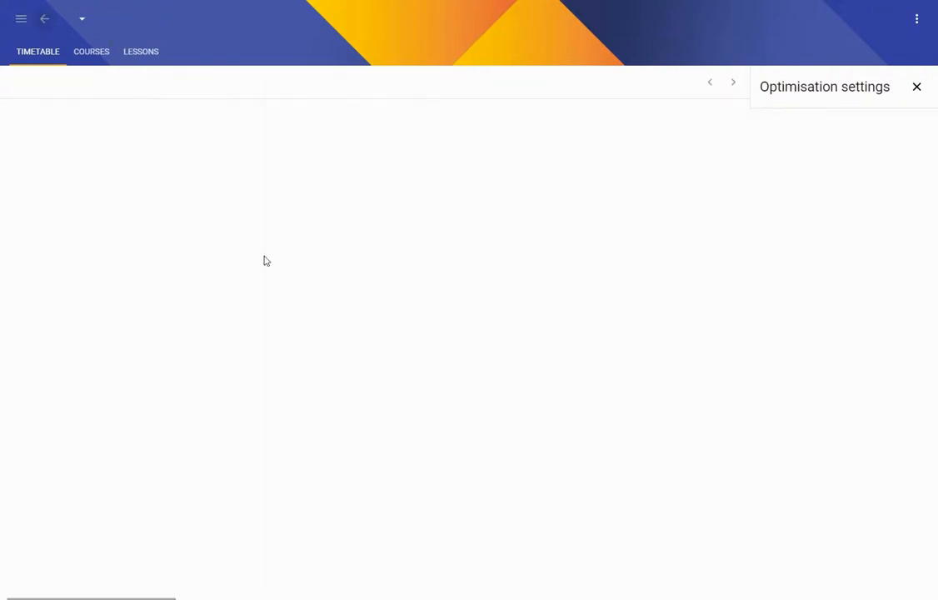
left_click(61, 255)
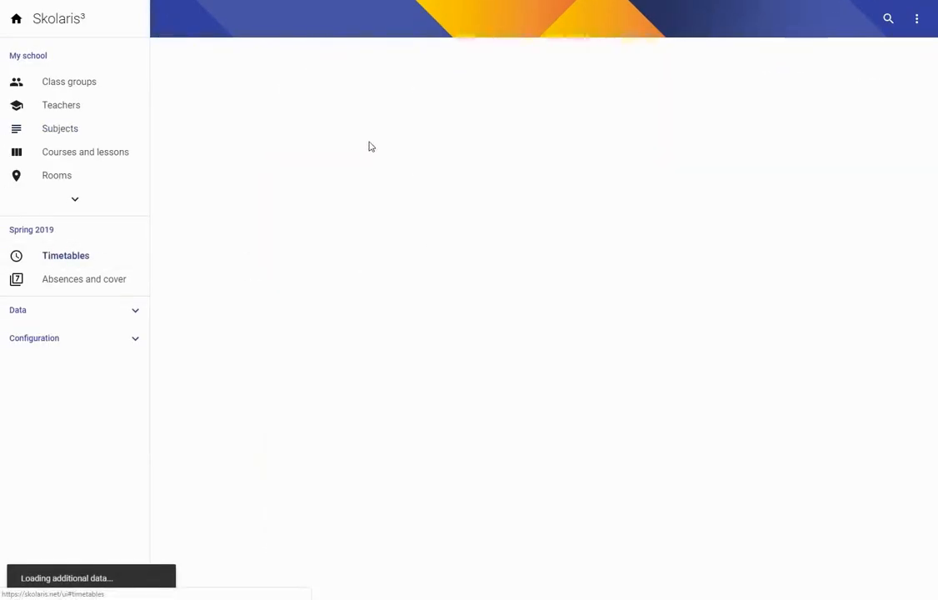
left_click(314, 119)
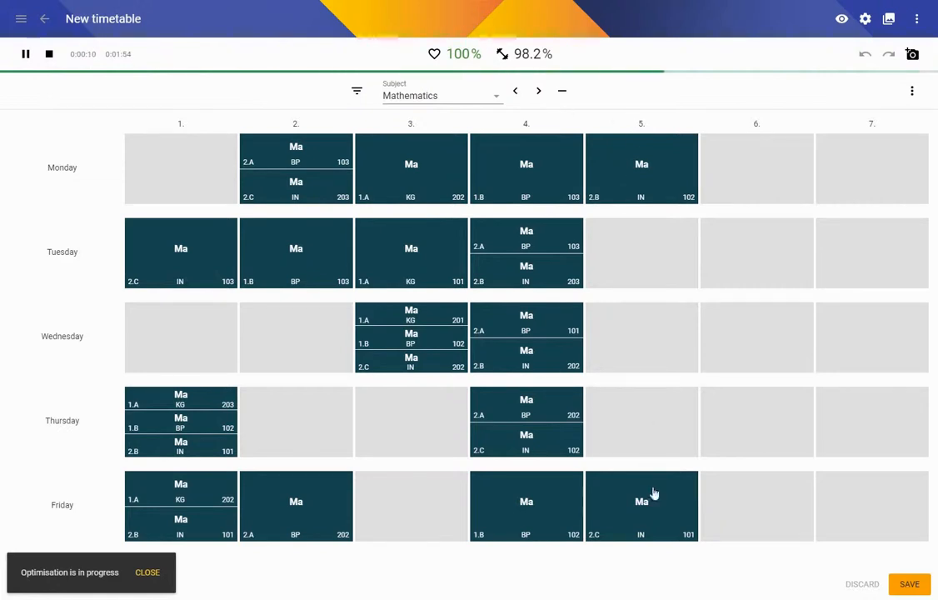
Step: Replace the Mathematics filter with a class group filter and check the timetables from 1.A through 2.C during the optimisation
left_click(356, 91)
left_click(372, 95)
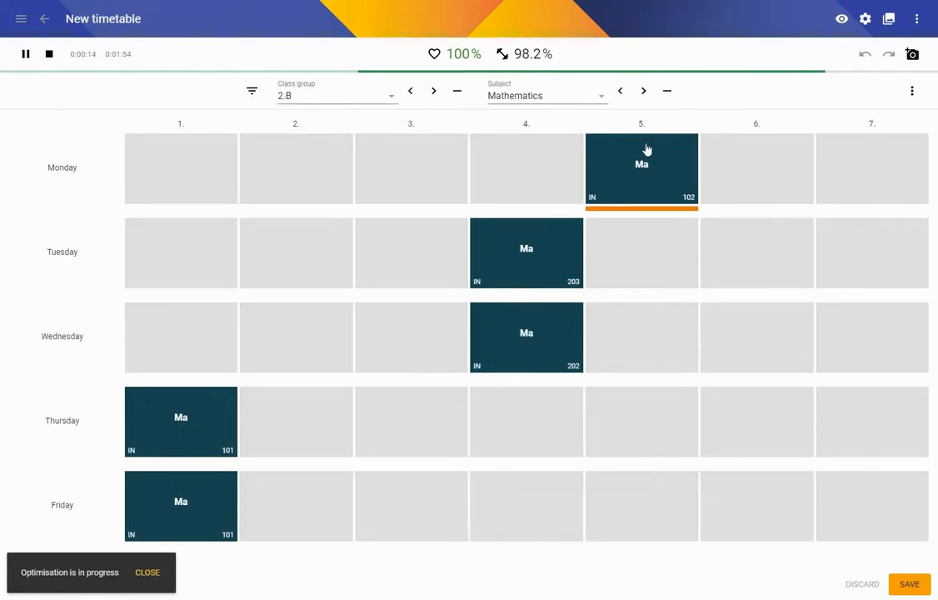
left_click(668, 92)
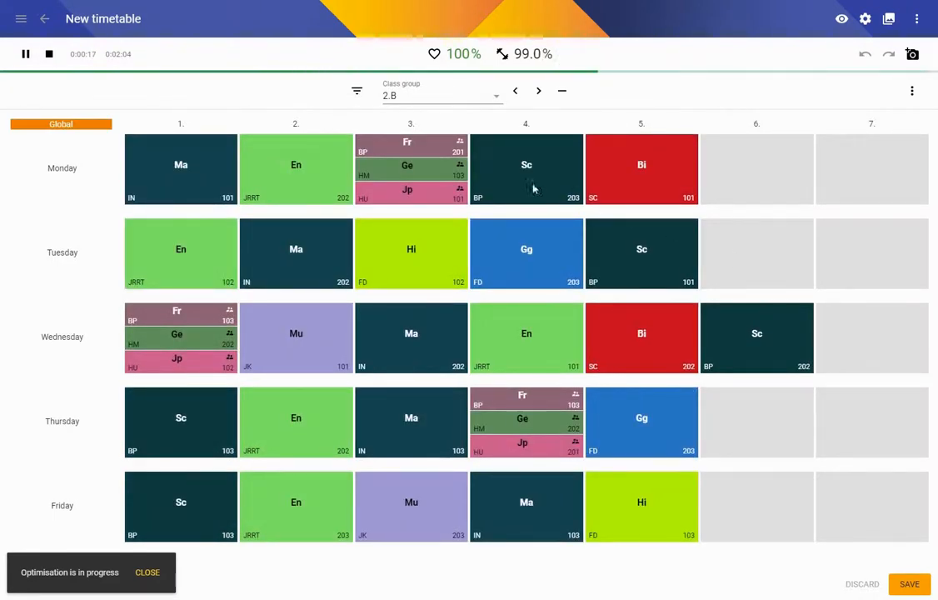
left_click(438, 96)
left_click(487, 123)
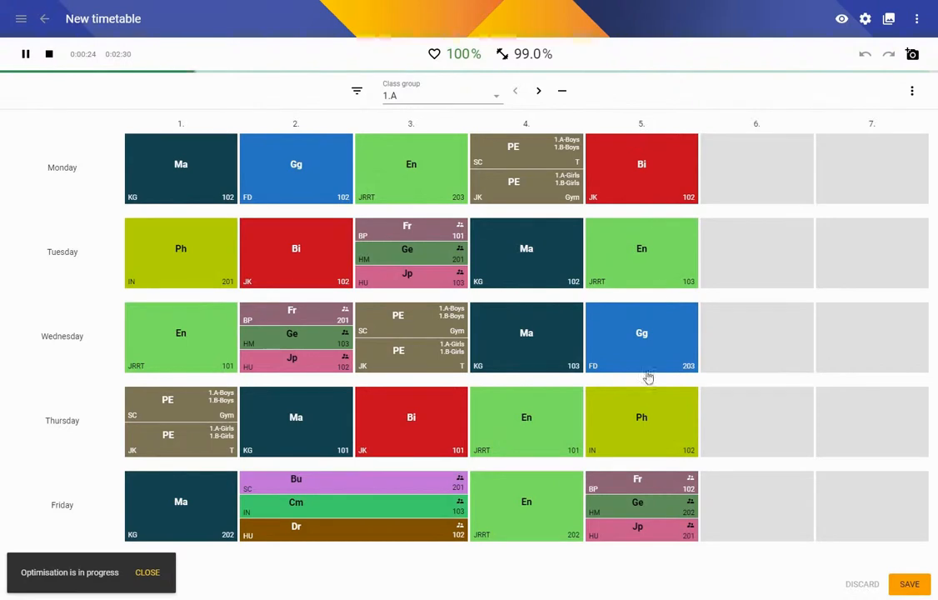
left_click(541, 94)
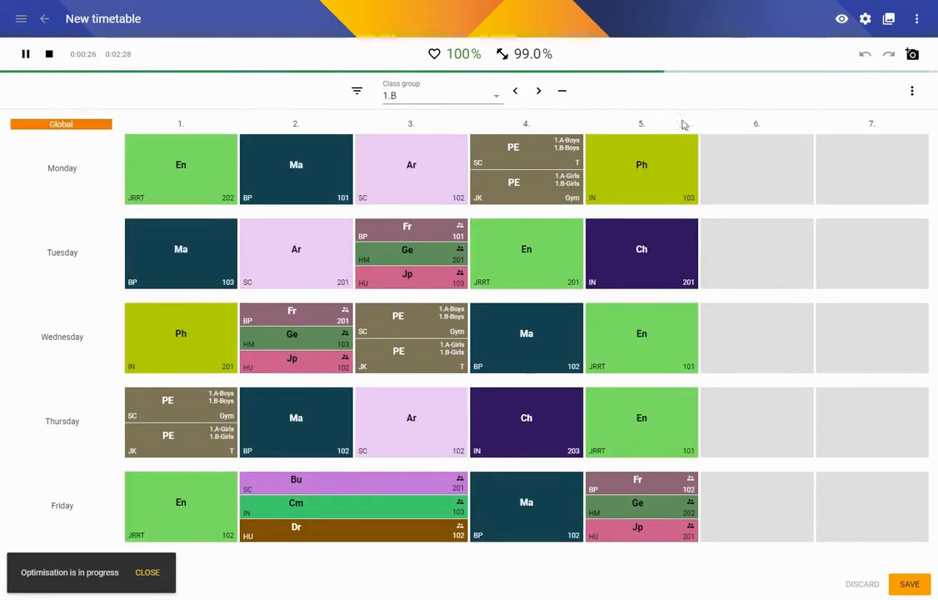
left_click(538, 90)
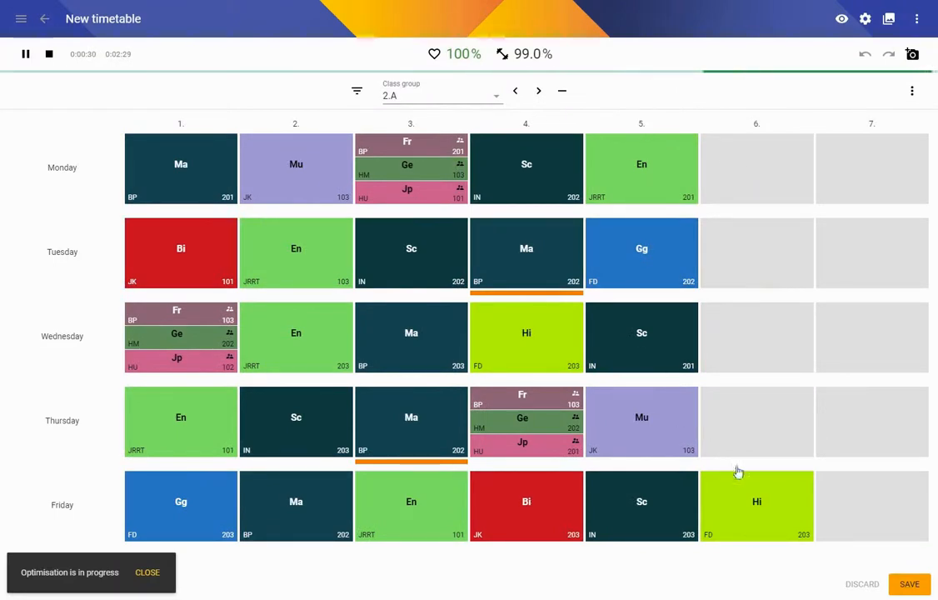
left_click(540, 92)
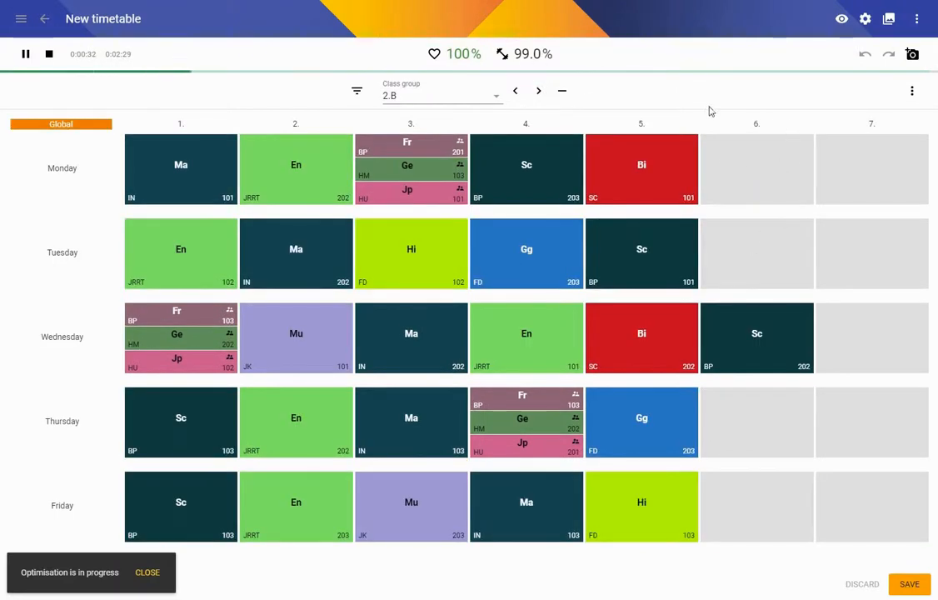
left_click(538, 90)
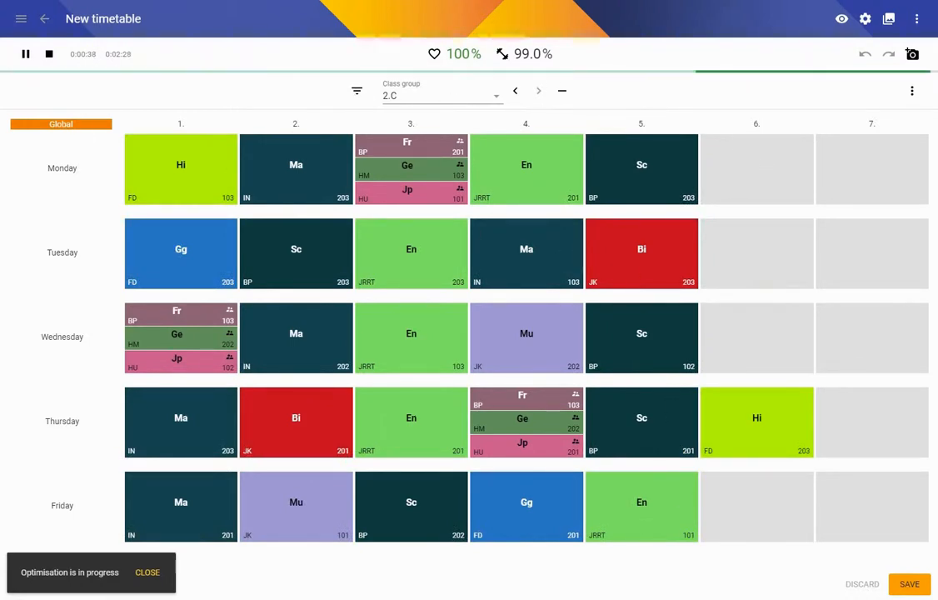
Step: Stop the optimisation, show class group 1.B's Last period subject violation from the fitness breakdown, and save the timetable
left_click(49, 54)
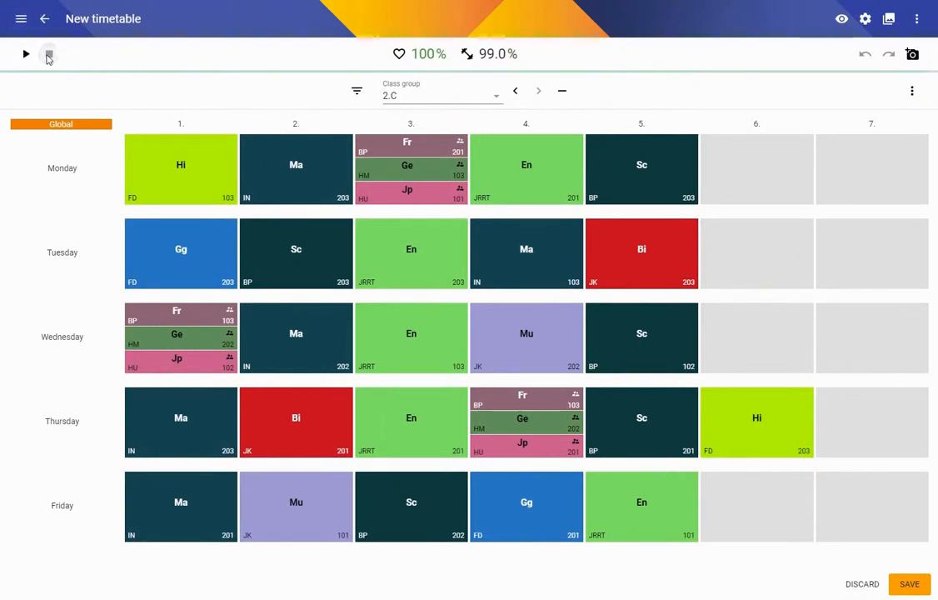
left_click(467, 55)
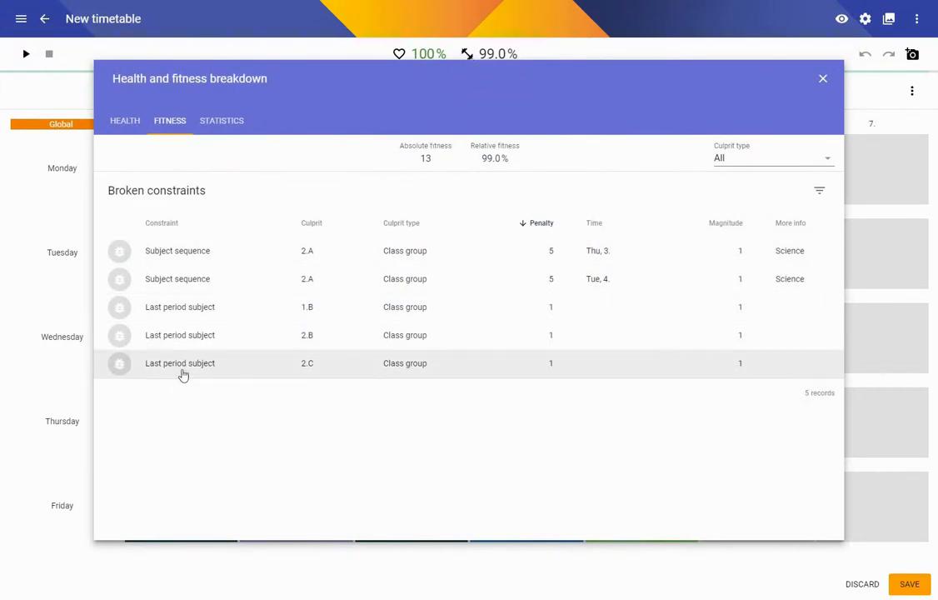
left_click(172, 308)
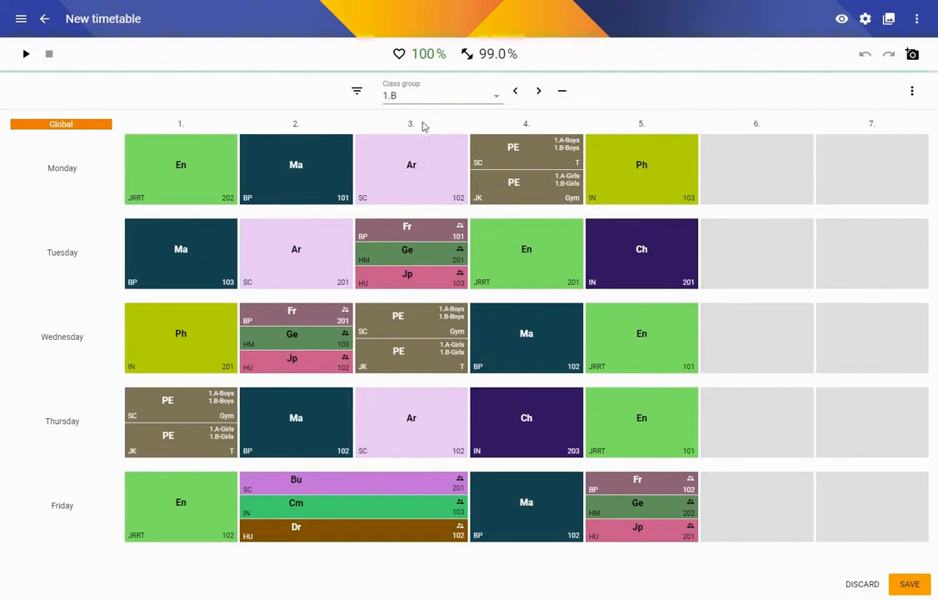
left_click(908, 585)
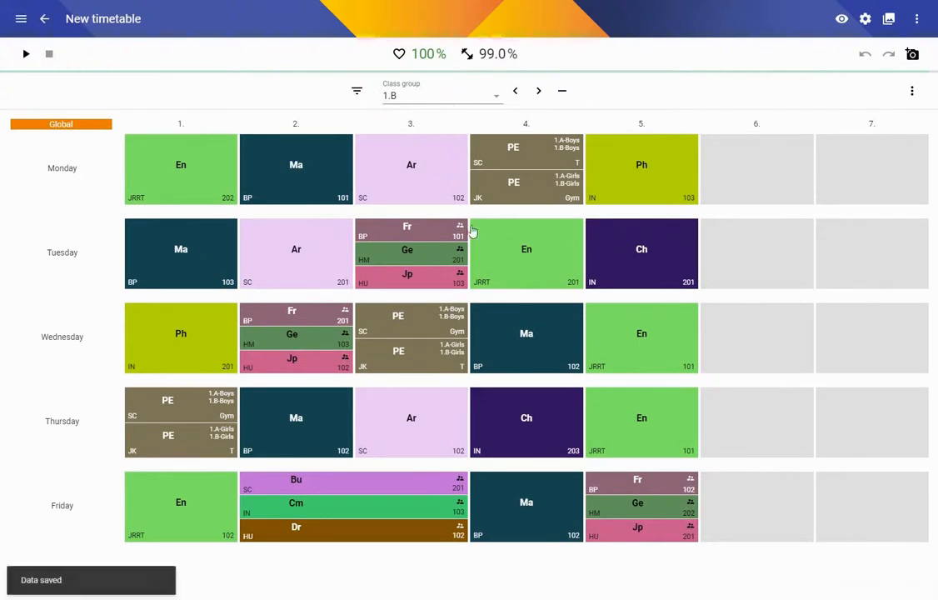
Step: Check class group 2.A's timetable, then leave it and open the school's list of courses and lessons
left_click(460, 97)
left_click(487, 180)
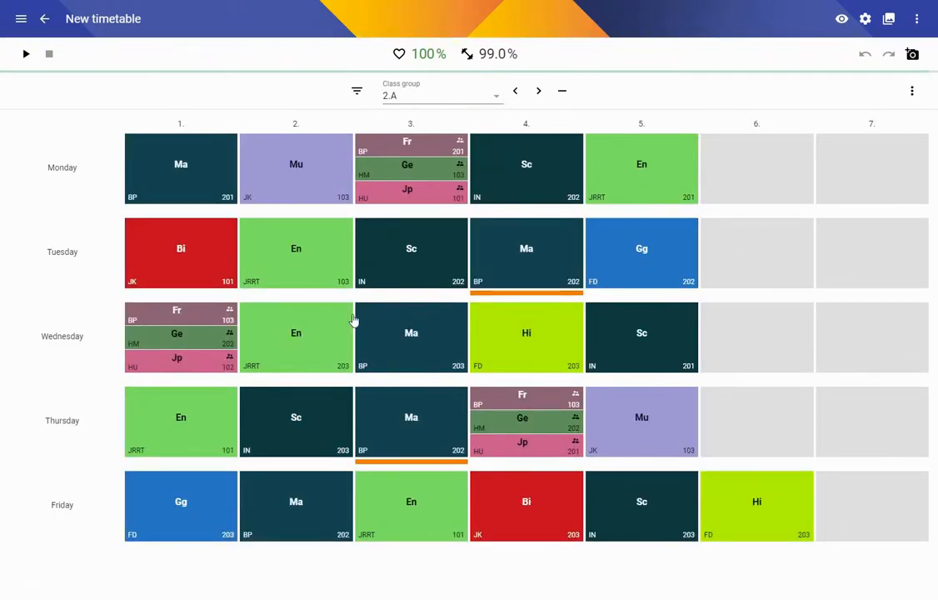
left_click(45, 20)
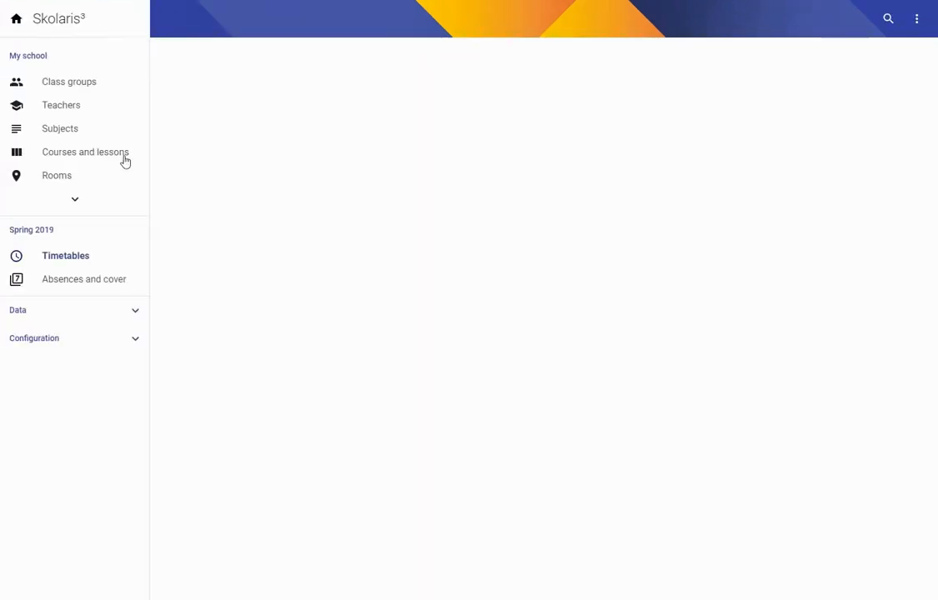
left_click(89, 155)
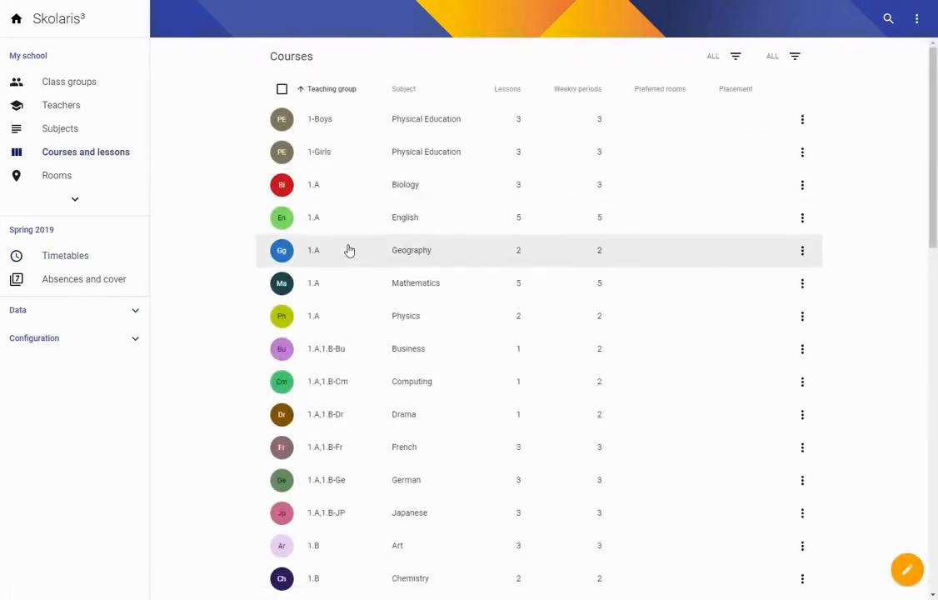
Step: Filter the courses by class group 2.A and open its English course
left_click(724, 58)
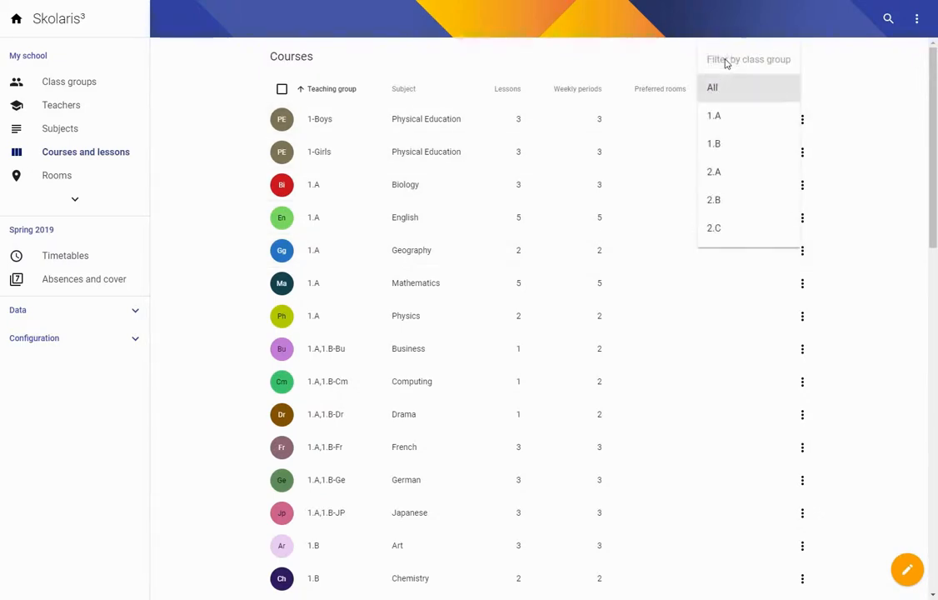
left_click(721, 173)
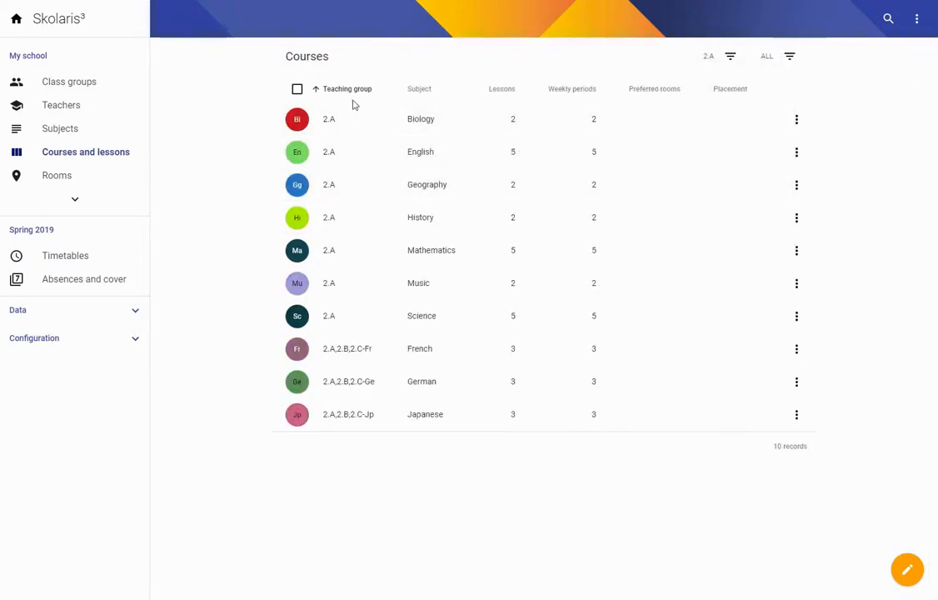
left_click(330, 155)
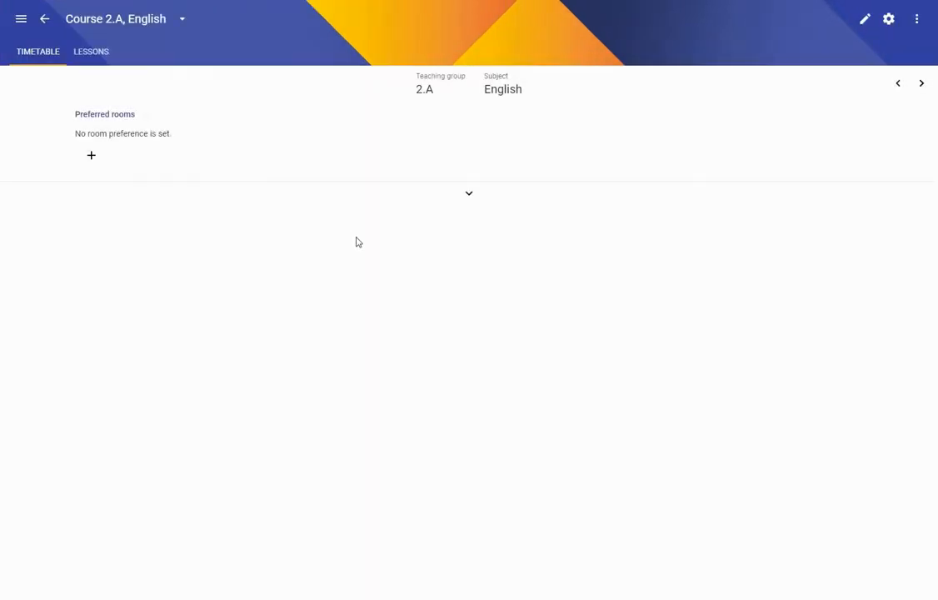
Step: Turn on lesson placement in the course's optimisation settings, set the placement to First and save
left_click(888, 20)
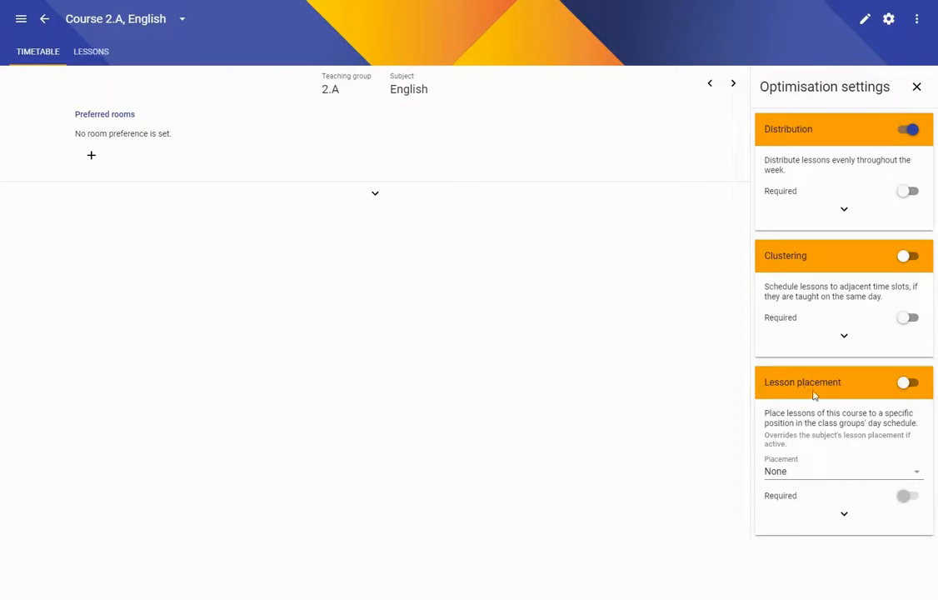
left_click(904, 385)
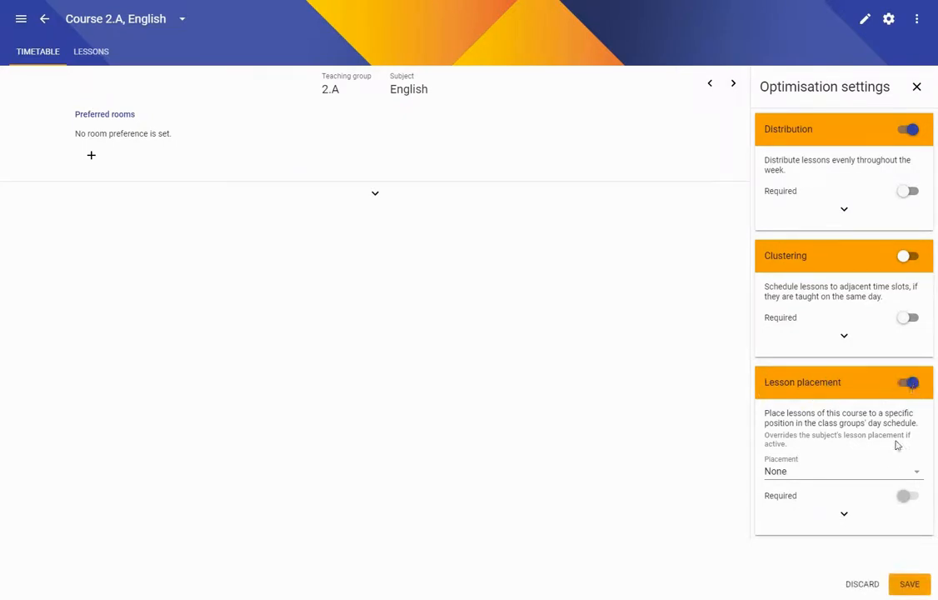
left_click(826, 471)
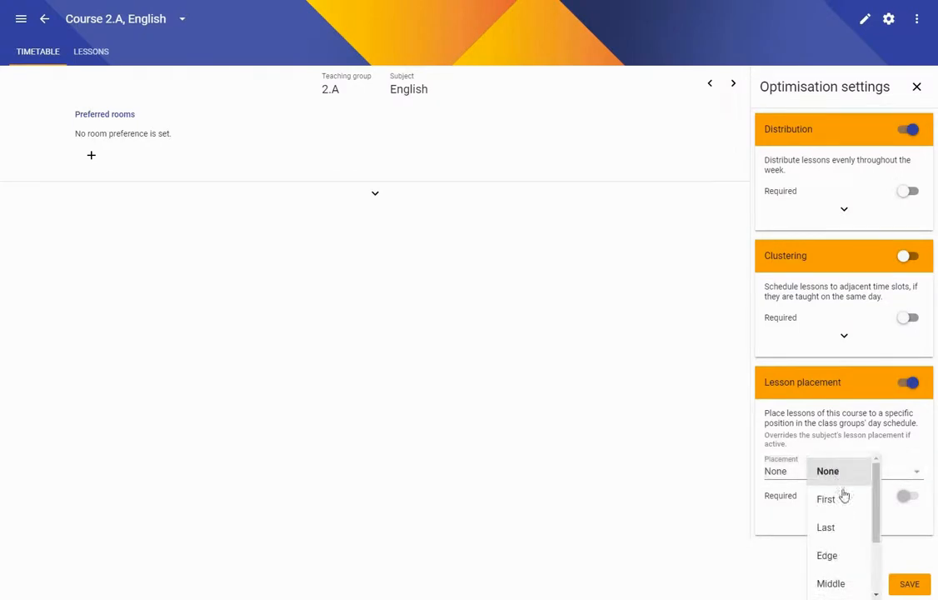
left_click(837, 503)
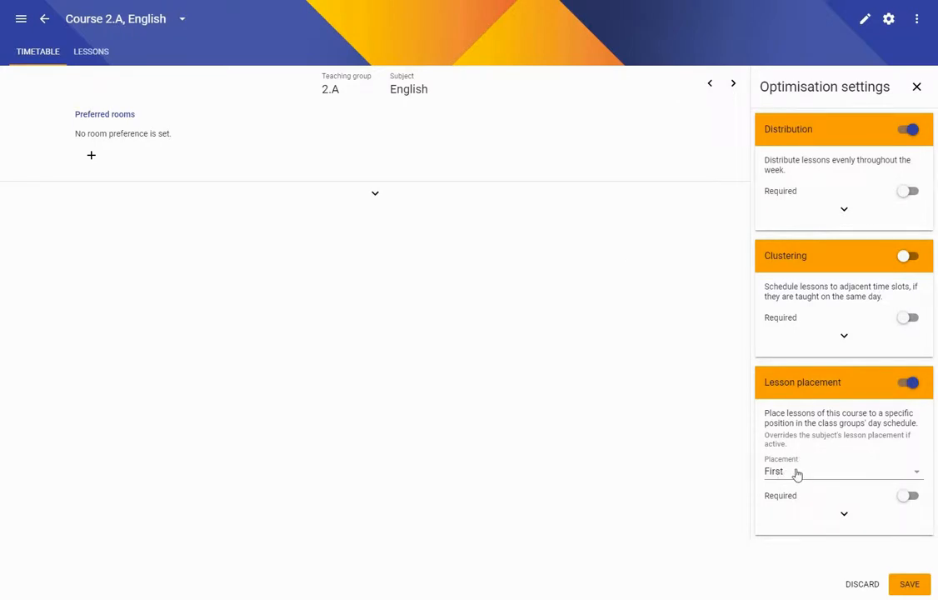
left_click(910, 585)
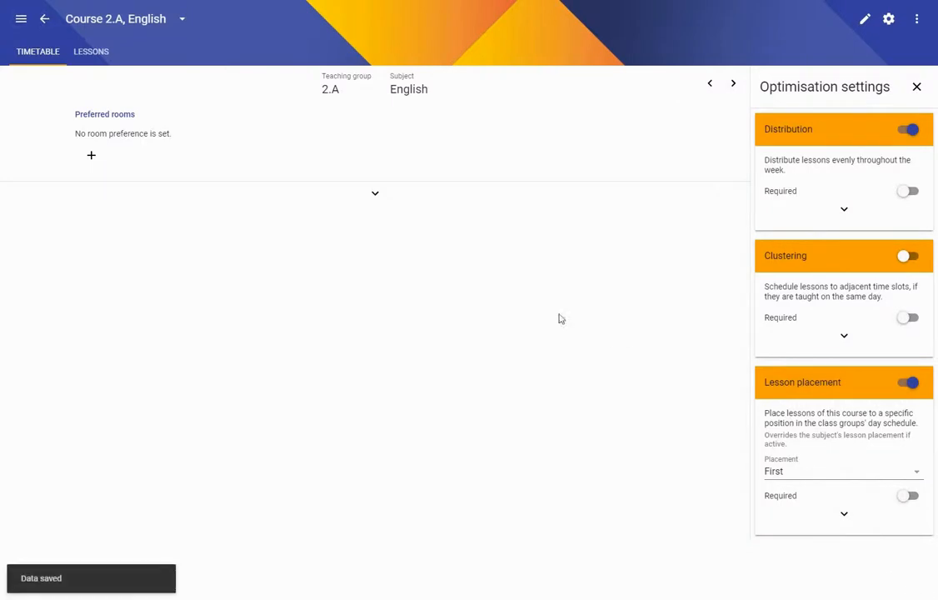
Step: Leave the course, reopen the New timetable and examine the broken constraints in its fitness breakdown
left_click(45, 19)
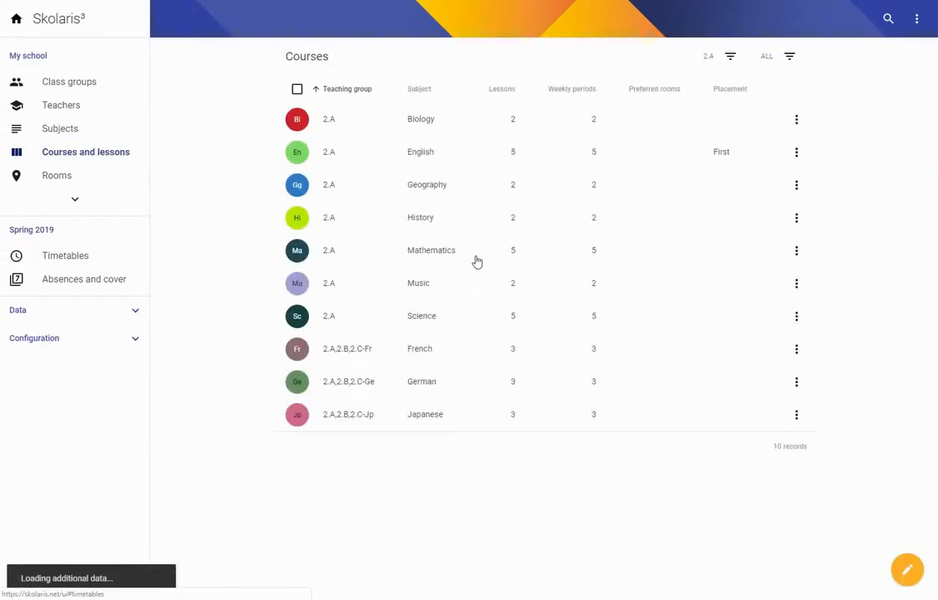
left_click(70, 258)
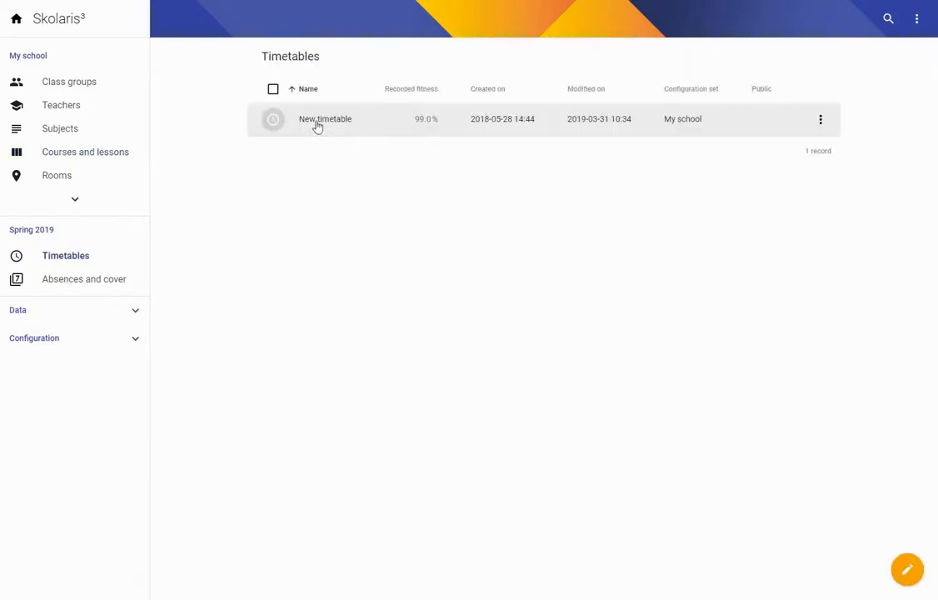
left_click(317, 125)
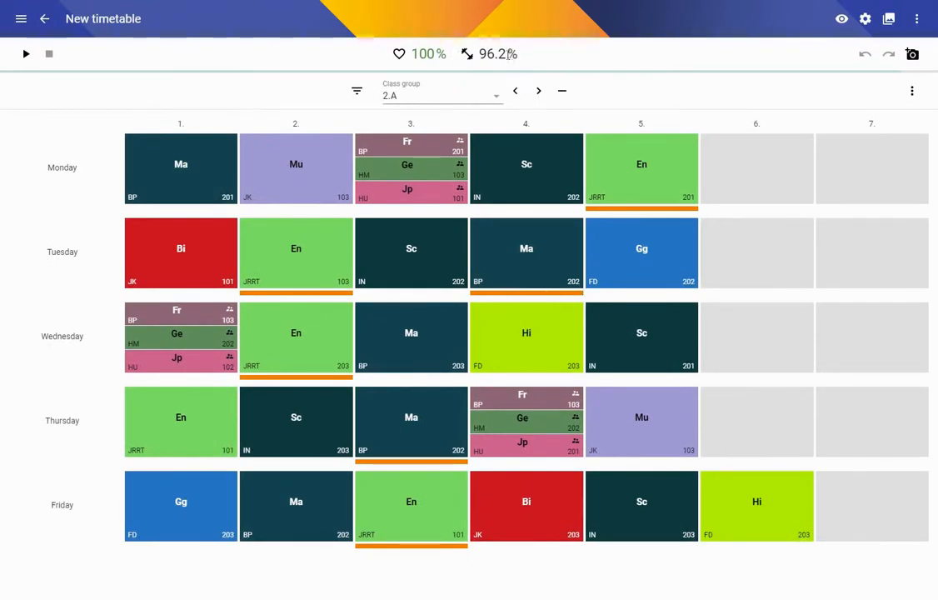
left_click(465, 57)
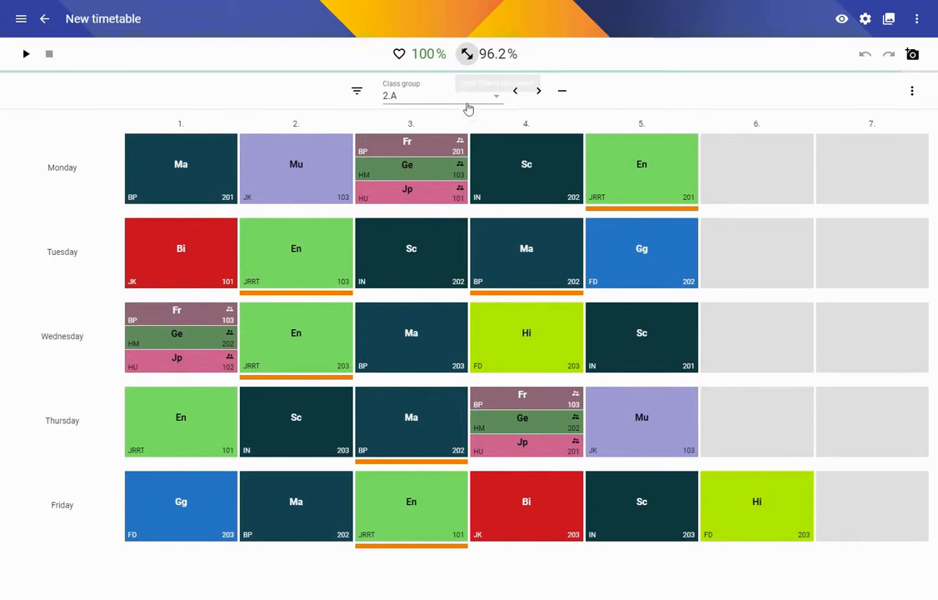
left_click(476, 55)
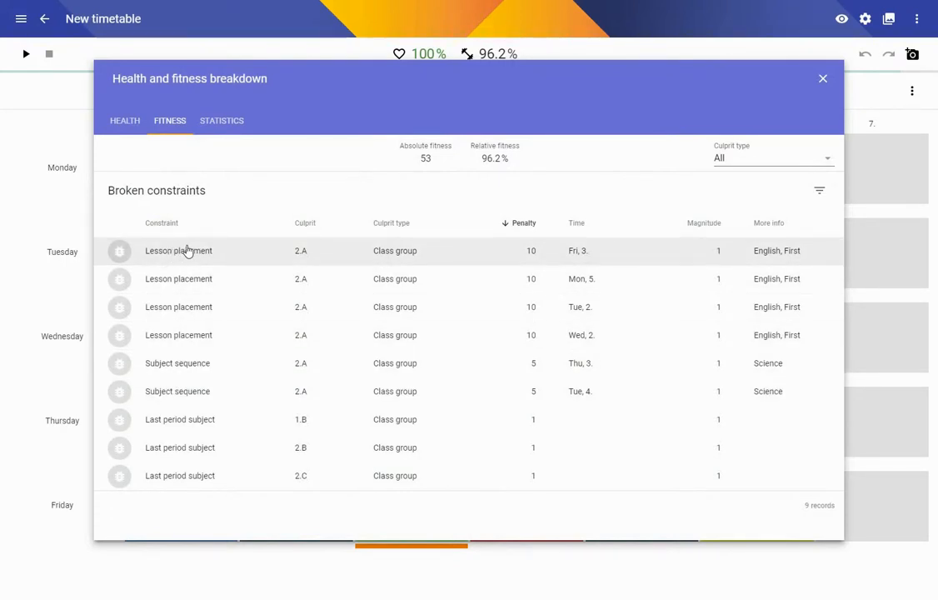
left_click(822, 81)
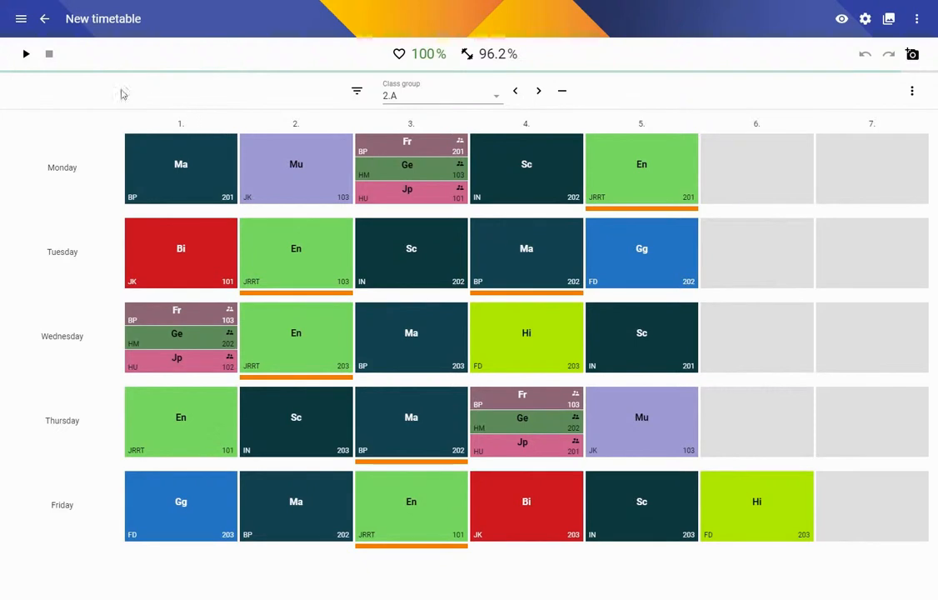
Step: Start the optimisation and replace the class group filter with a teacher filter to check the English teacher's timetable
left_click(26, 54)
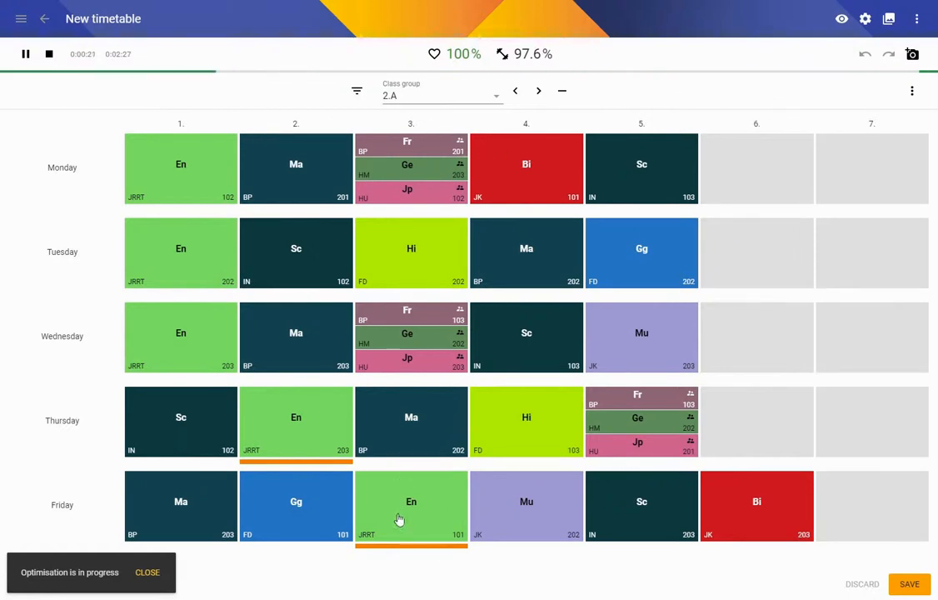
left_click(356, 90)
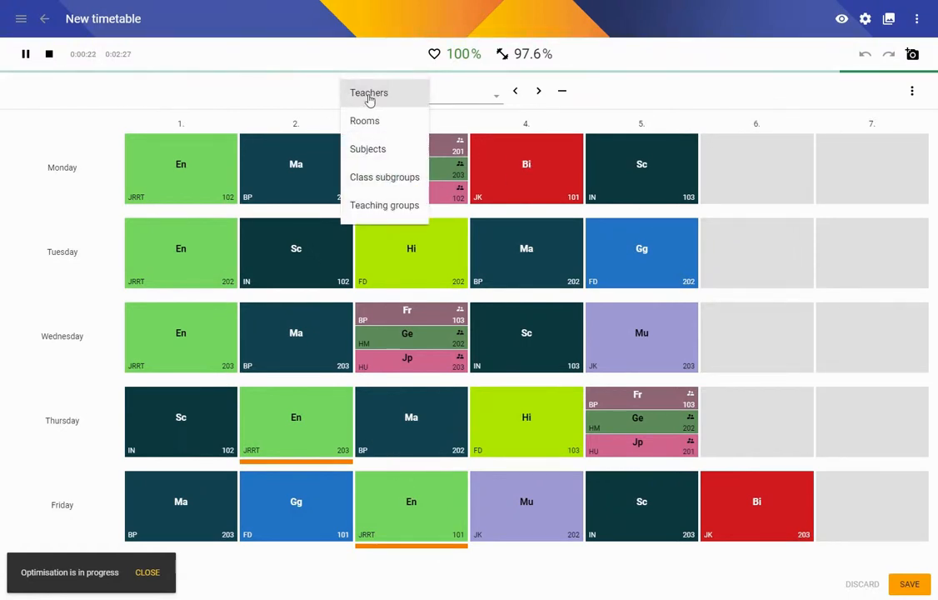
left_click(366, 95)
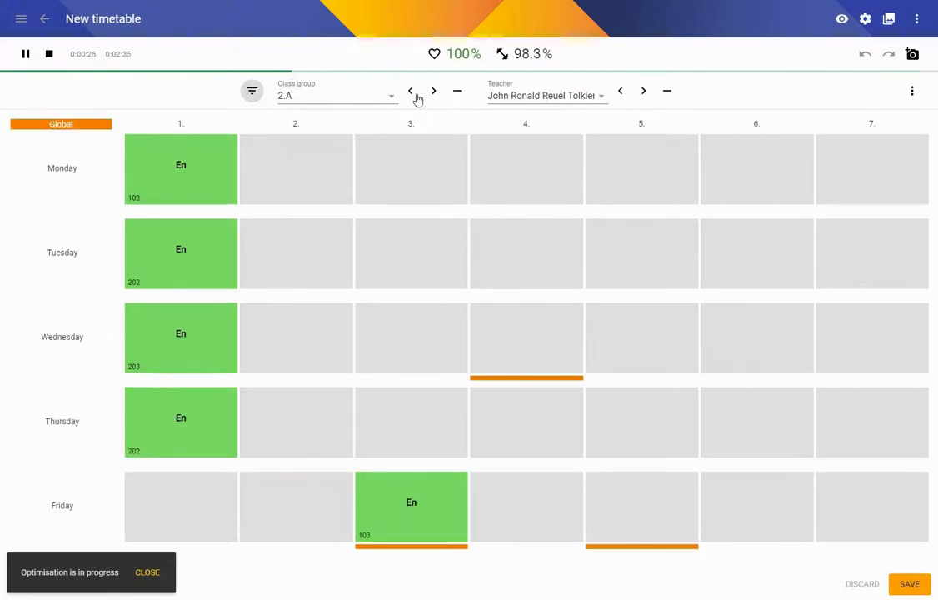
left_click(458, 97)
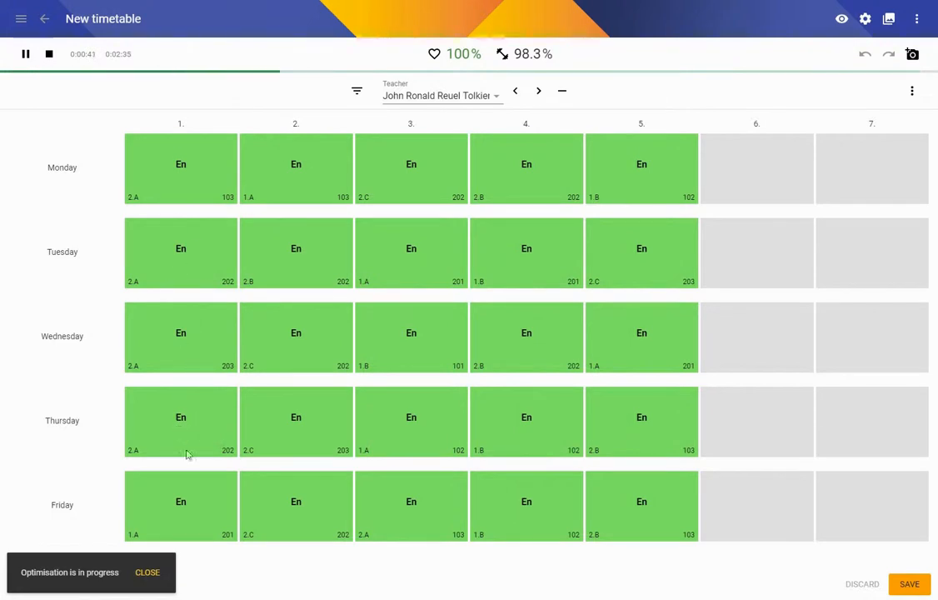
Step: Restore the class group filter and remove the teacher filter during the optimisation
left_click(356, 95)
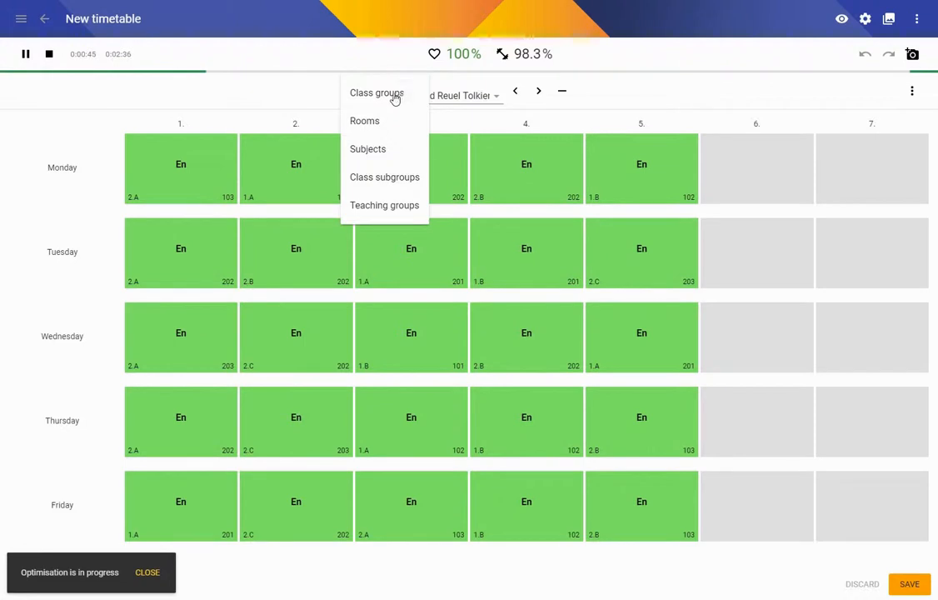
left_click(372, 97)
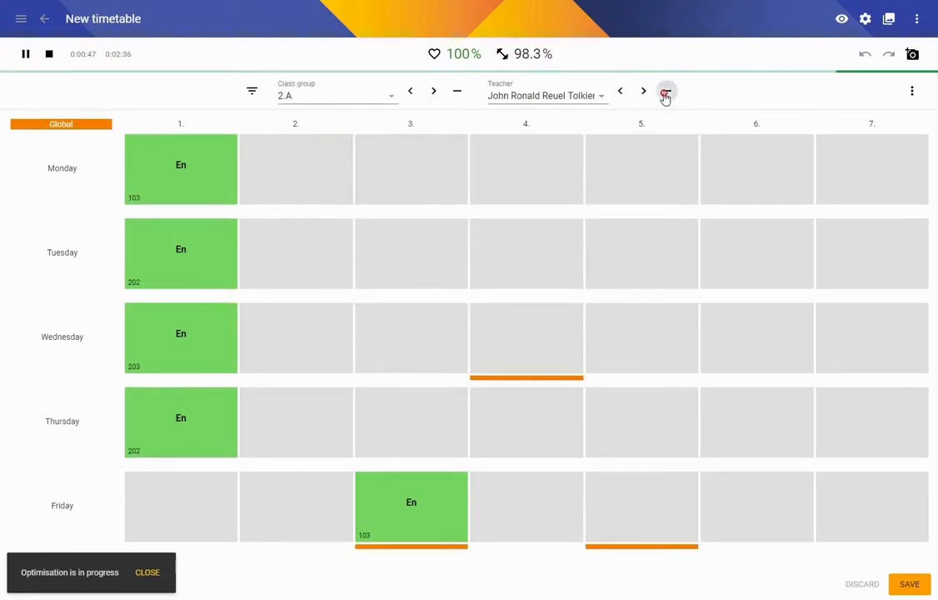
left_click(667, 92)
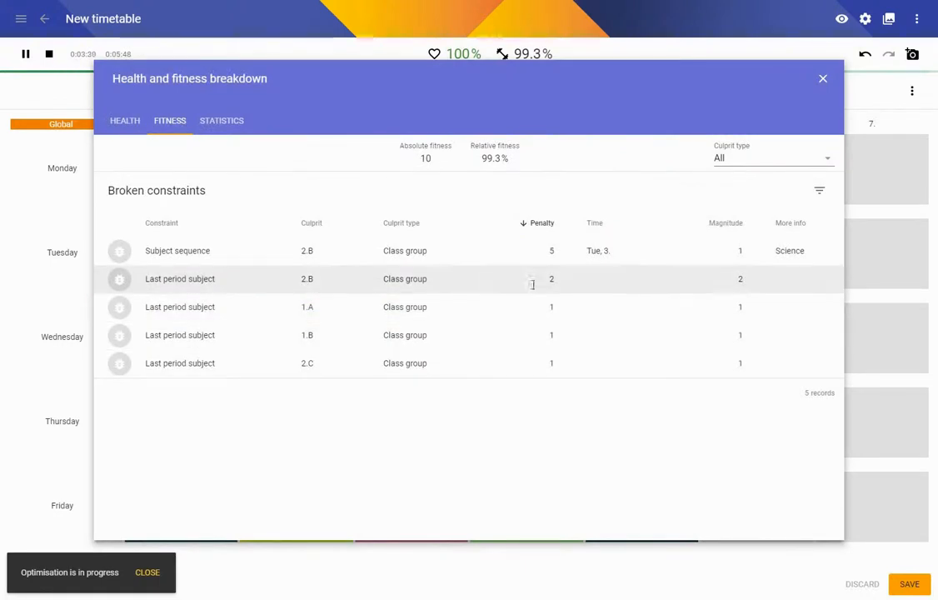
Step: Close the fitness breakdown and switch the timetable view to class group 2.A
left_click(823, 81)
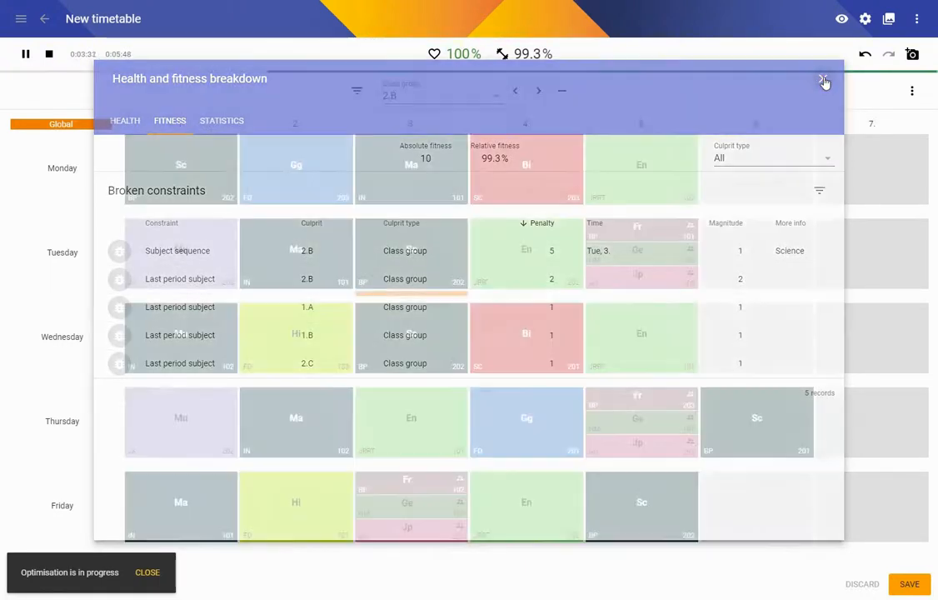
left_click(424, 99)
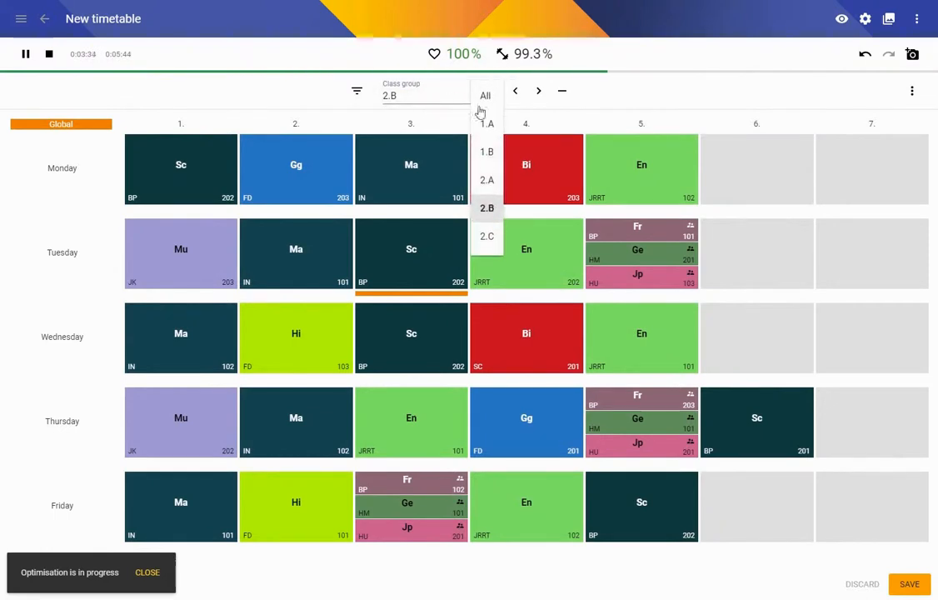
left_click(486, 177)
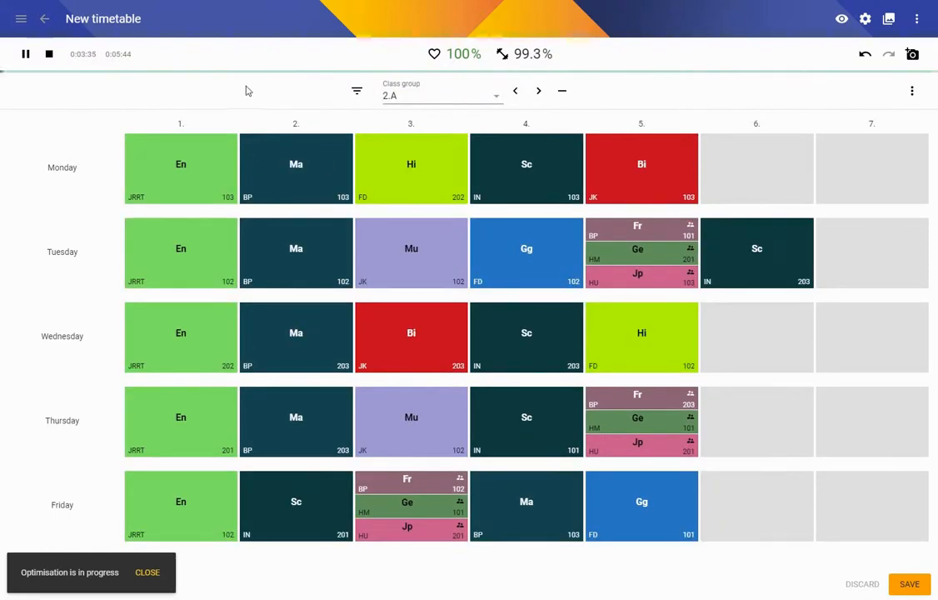
Step: Stop the optimisation and show class group 2.B's Subject sequence violation from the fitness breakdown
left_click(50, 55)
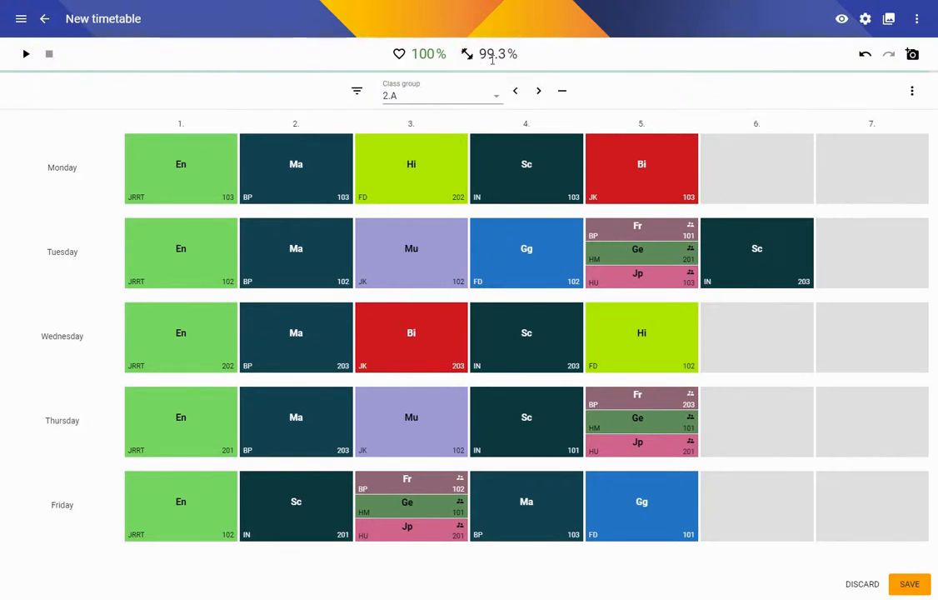
left_click(466, 55)
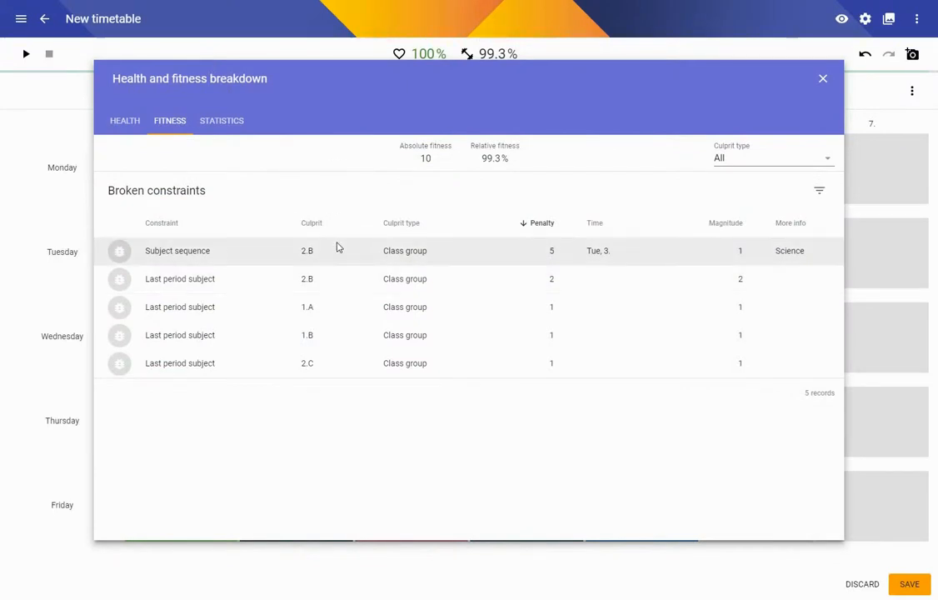
left_click(176, 255)
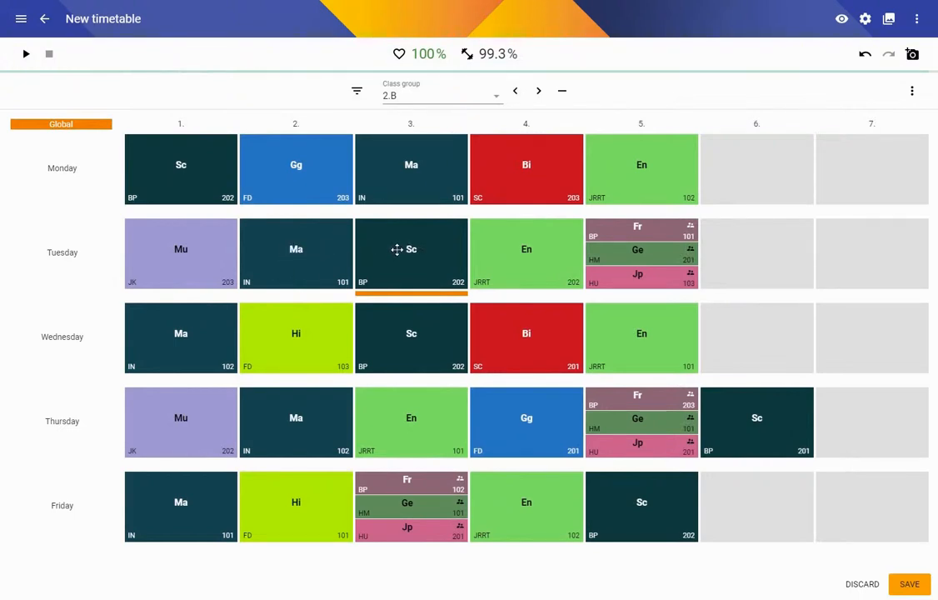
Step: Switch to class group 2.C's timetable and save the optimised timetable
left_click(910, 582)
left_click(538, 90)
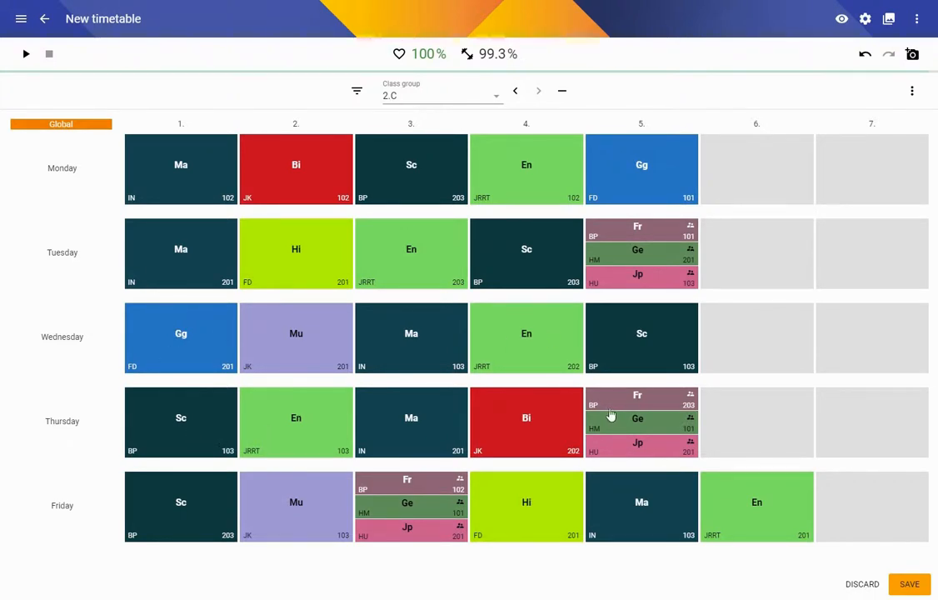
left_click(911, 587)
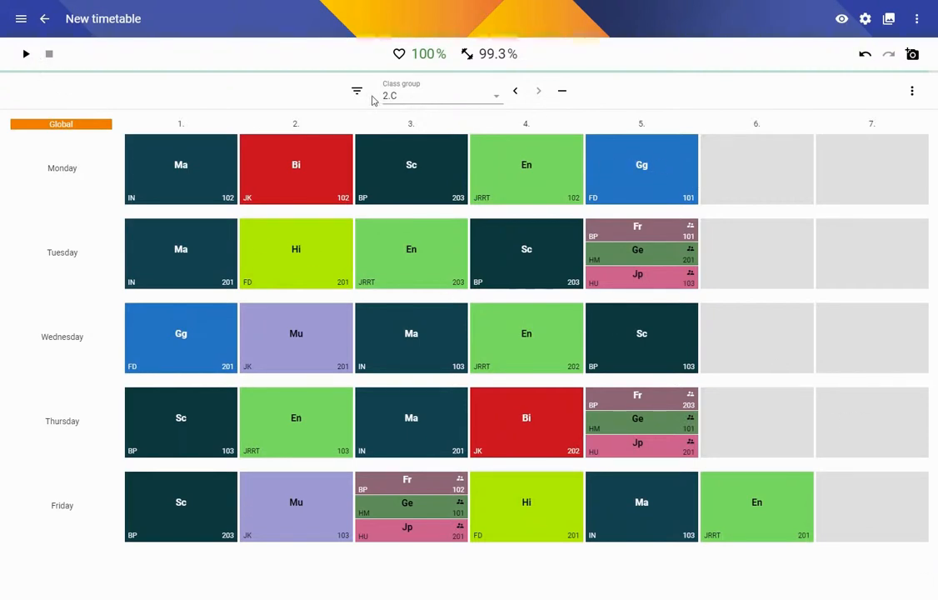
Step: Leave the timetable, filter the school's courses by class group 2.C and open its Geography course
left_click(45, 18)
left_click(94, 157)
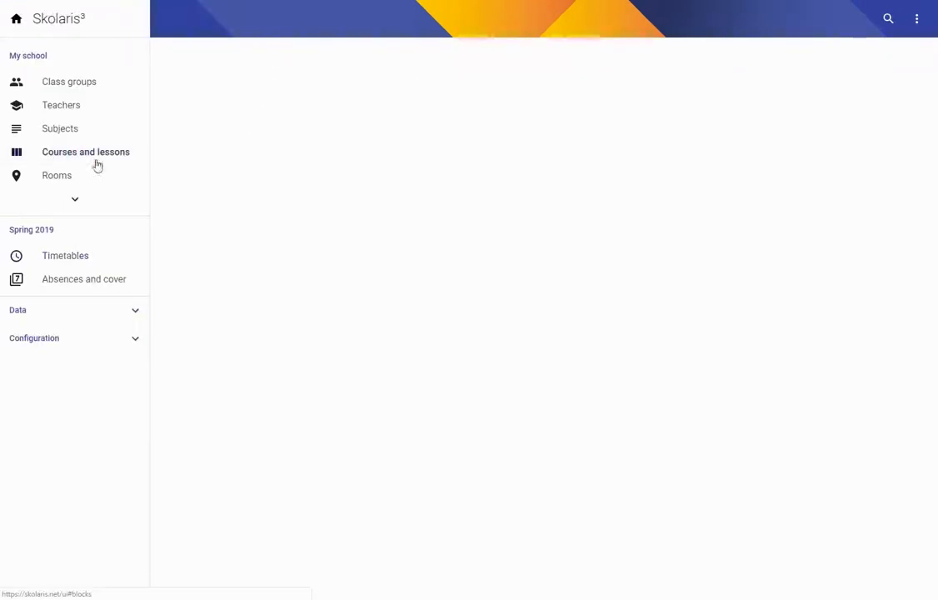
left_click(729, 58)
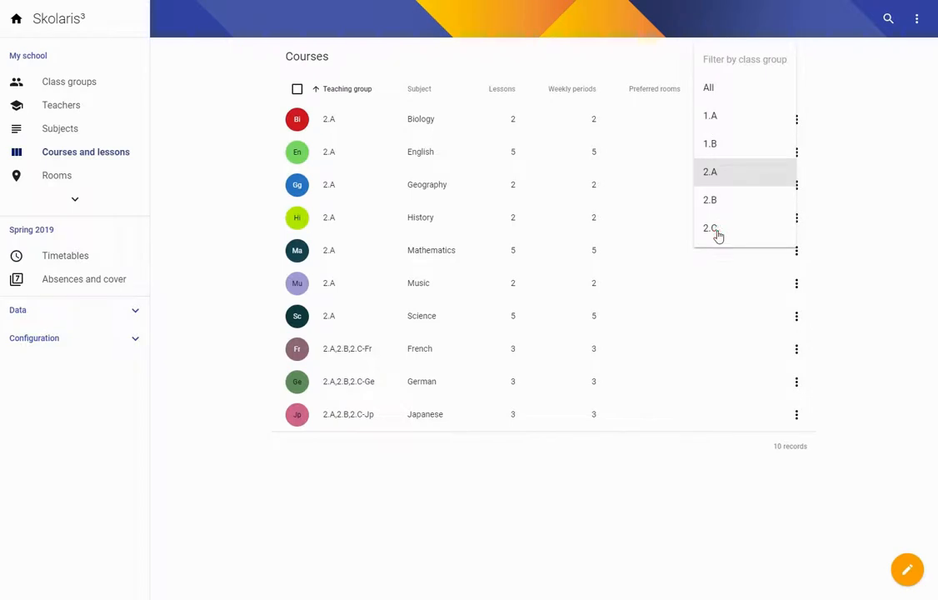
left_click(718, 235)
left_click(333, 289)
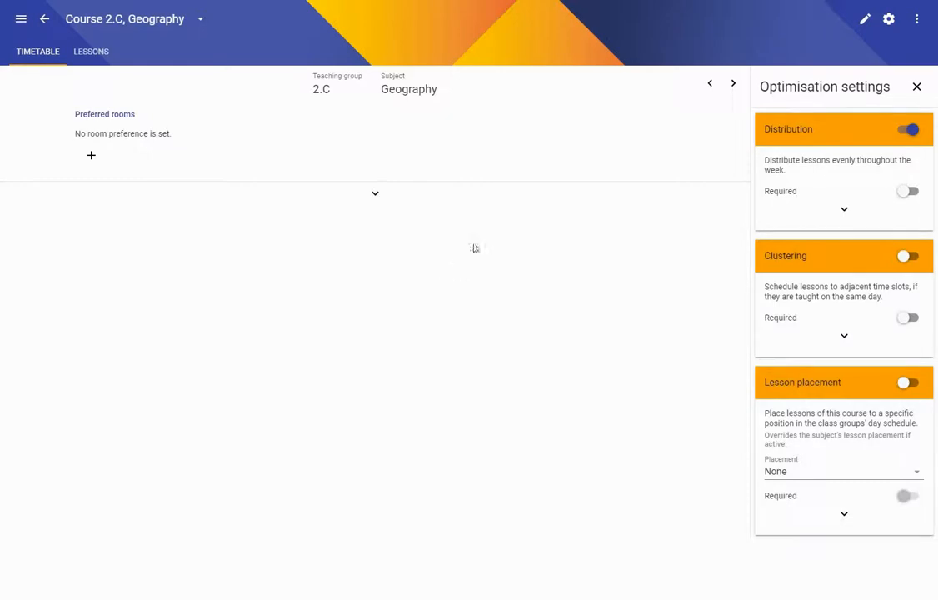
Step: Add a lesson spread to the 2.C Geography course with minimum and maximum 1 lesson on both Tuesday and Thursday
left_click(375, 193)
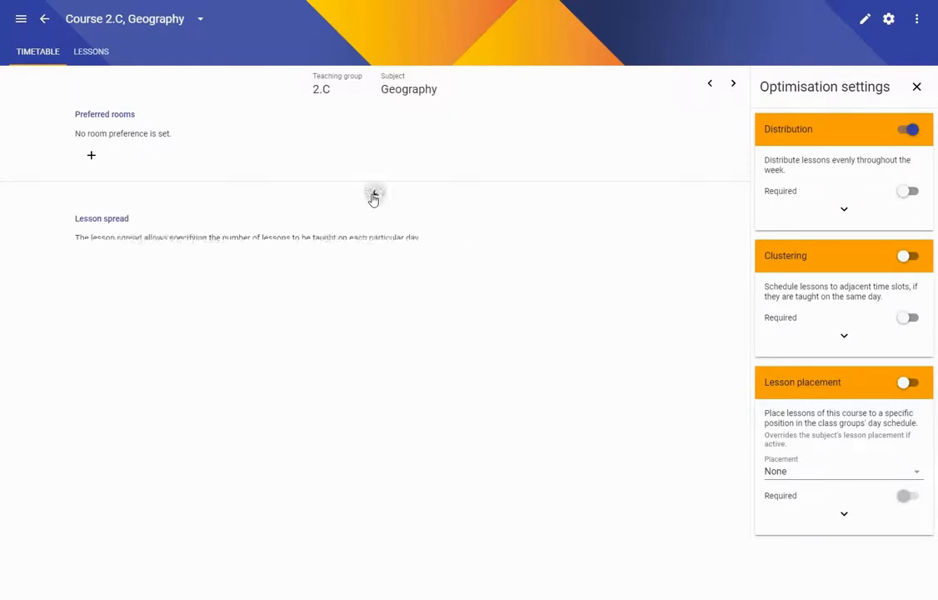
left_click(90, 310)
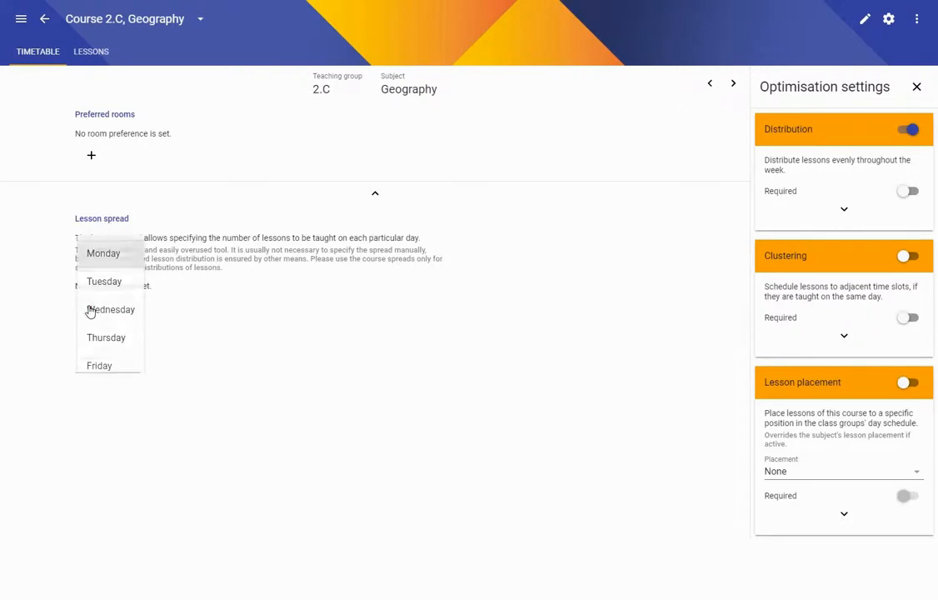
left_click(103, 281)
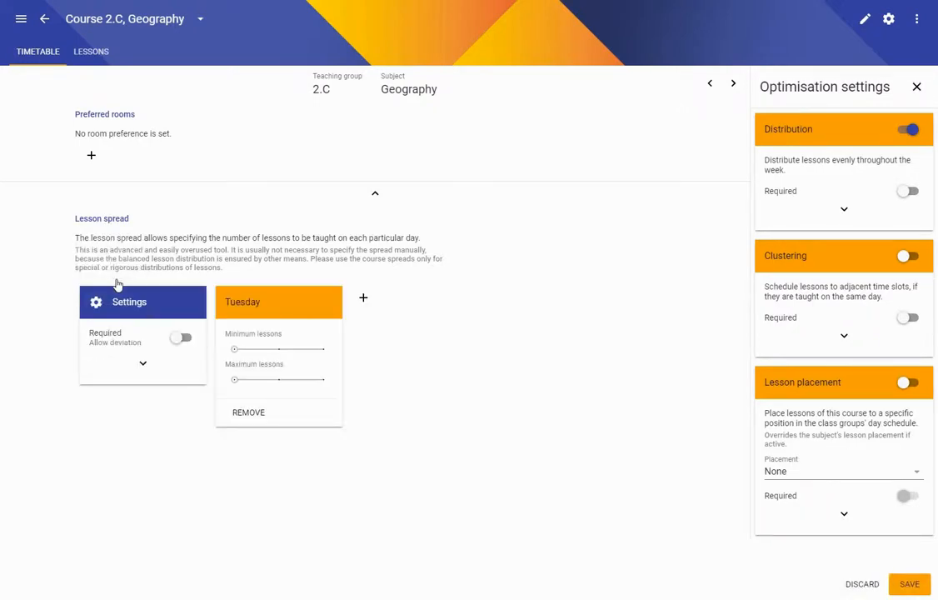
left_click(279, 350)
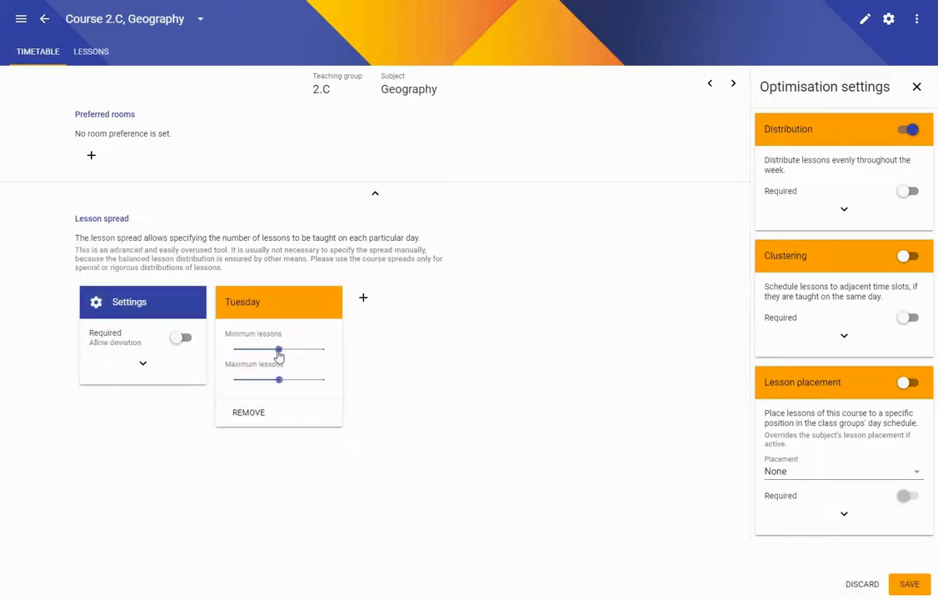
left_click(365, 299)
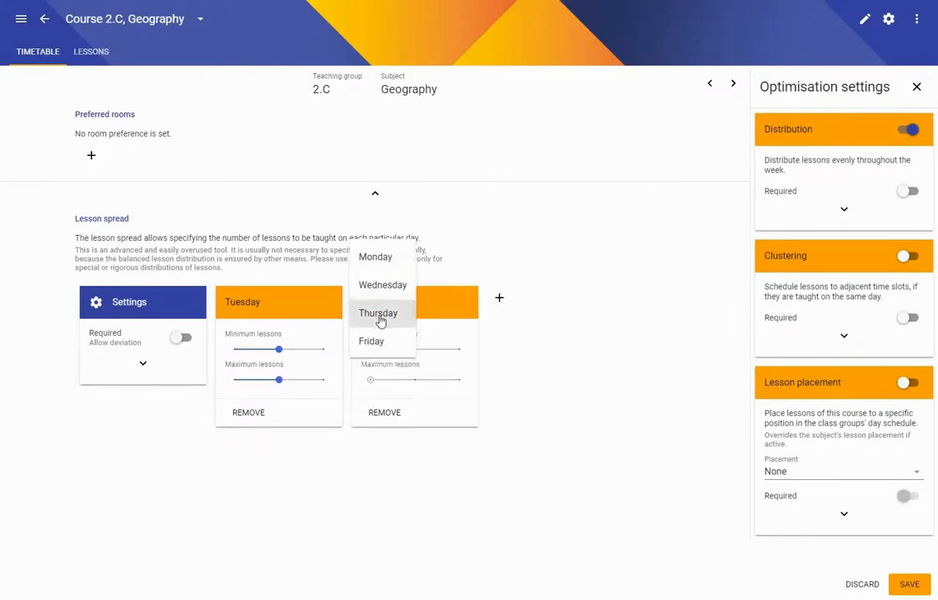
left_click(376, 315)
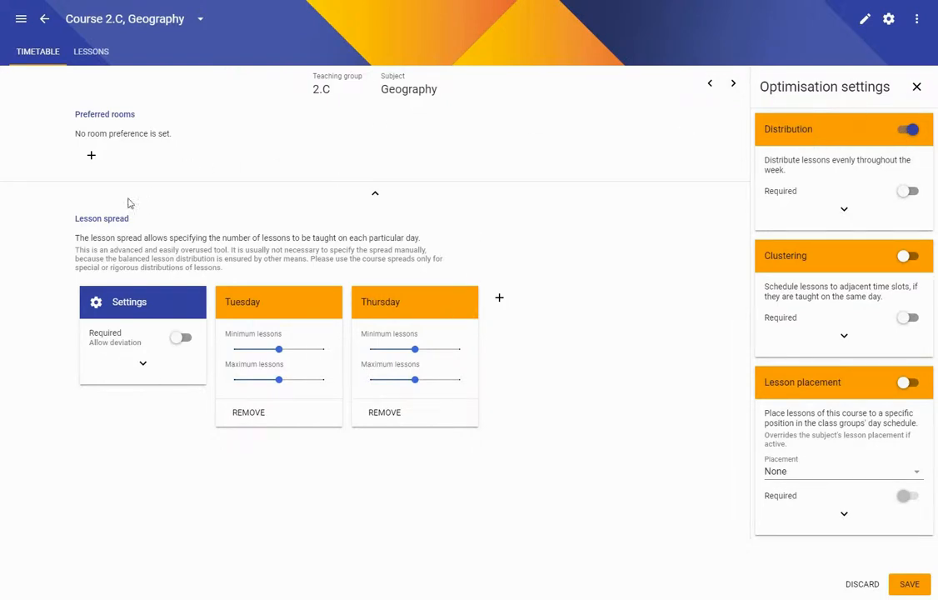
Step: Make the lesson spread required, turn off the course's Distribution rule and save the course
left_click(180, 340)
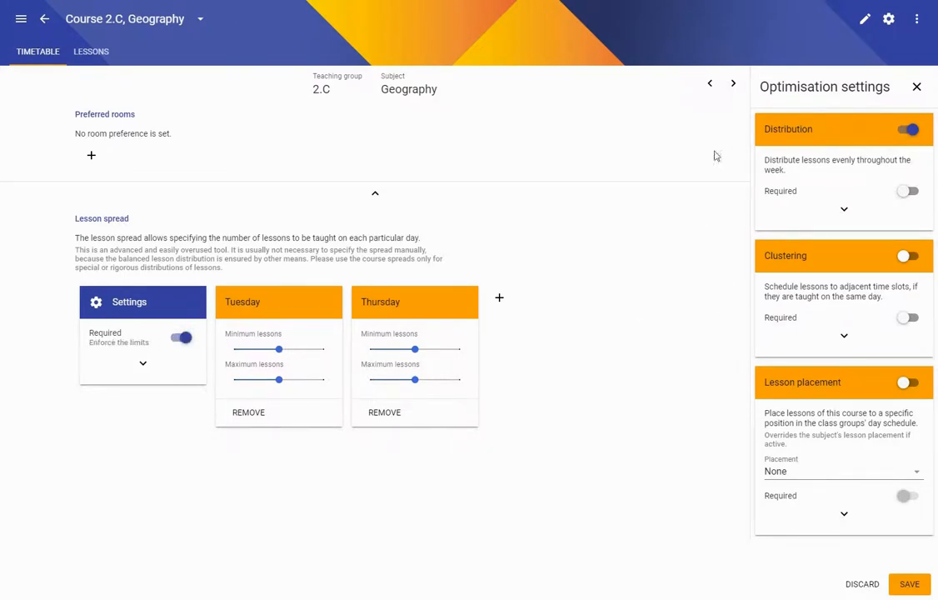
left_click(906, 131)
left_click(908, 583)
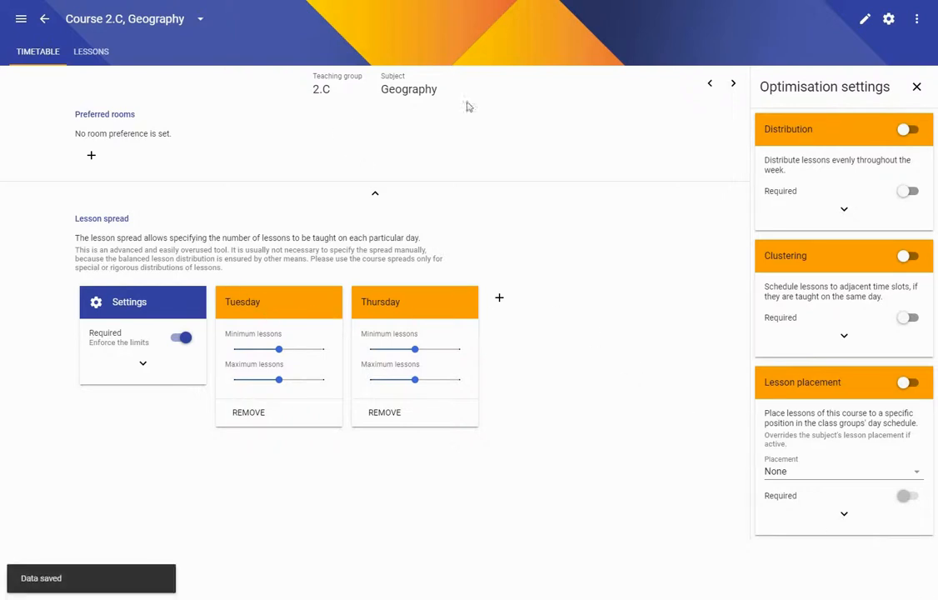
Step: Return to the timetables, open New timetable and review the broken hard constraints in its health breakdown
left_click(47, 21)
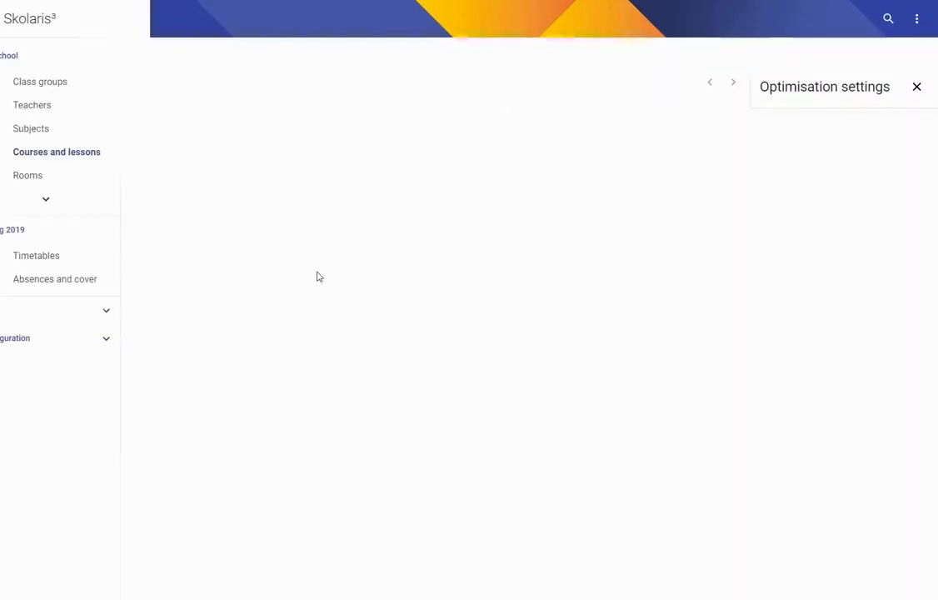
left_click(72, 258)
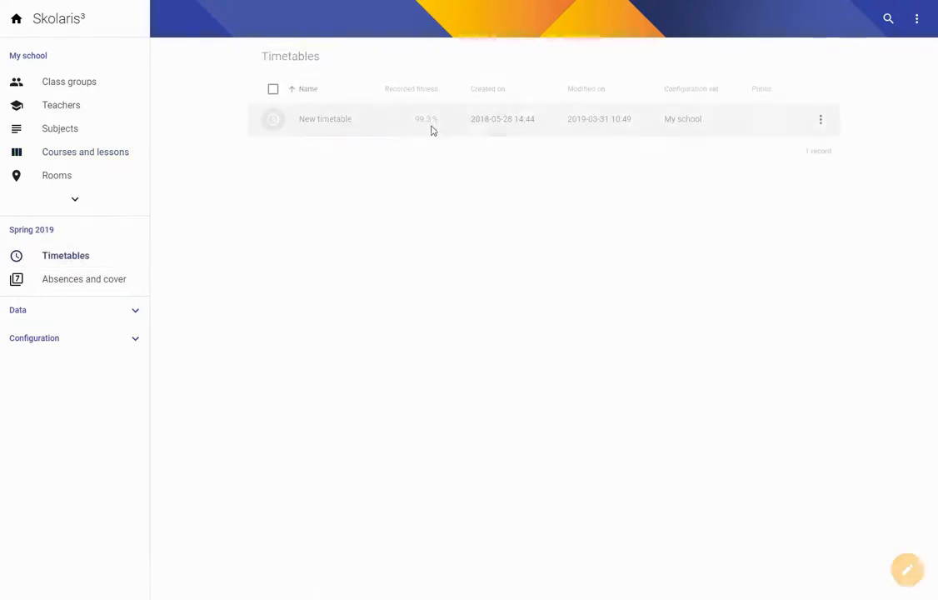
left_click(325, 119)
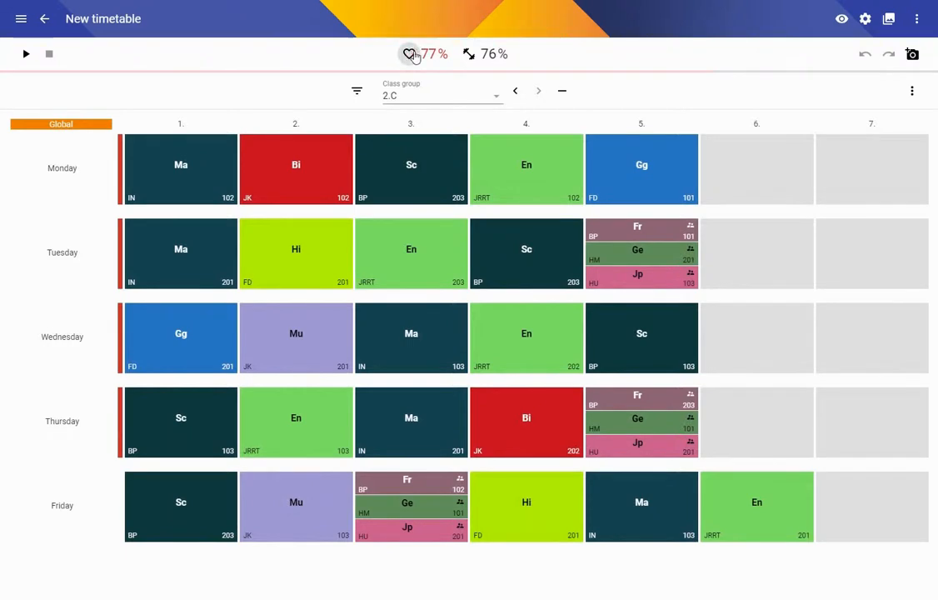
left_click(409, 55)
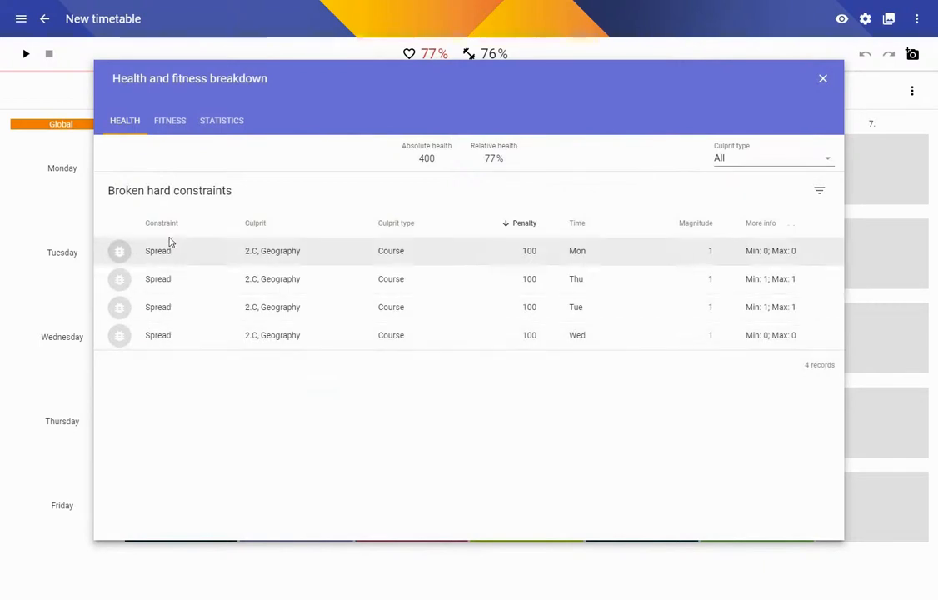
left_click(822, 79)
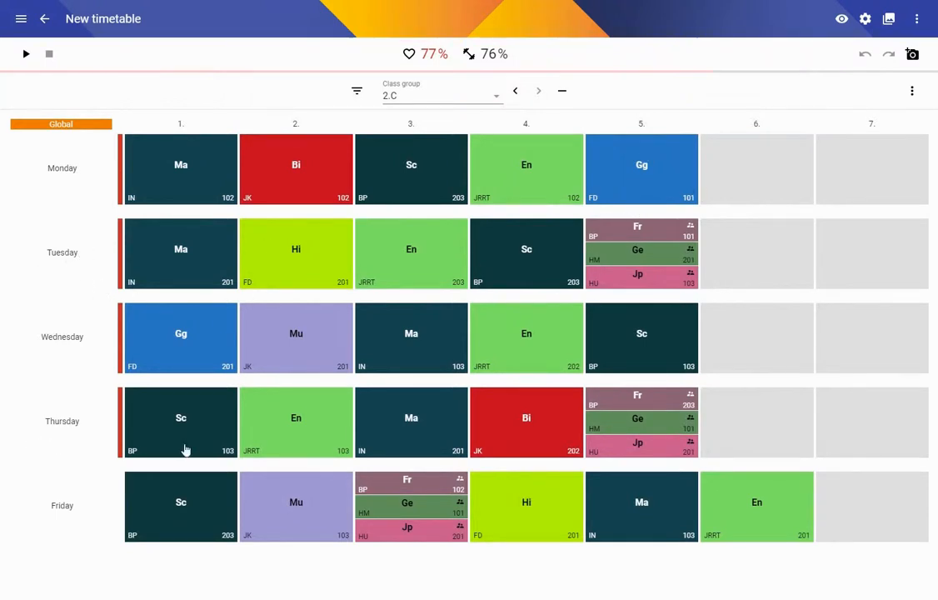
Step: Start the optimisation and inspect class group 1.A's Subject sequence violation from the fitness breakdown
left_click(26, 54)
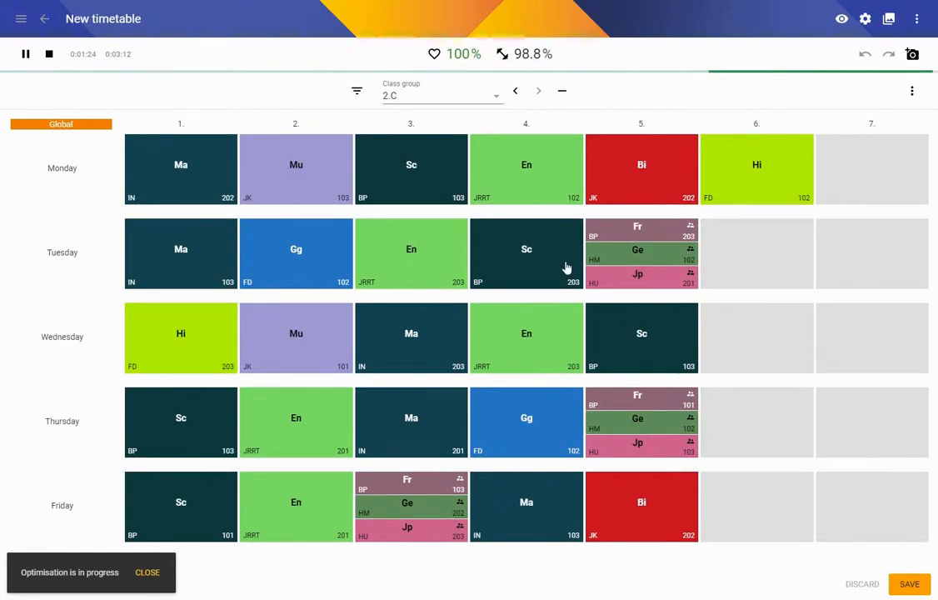
left_click(525, 55)
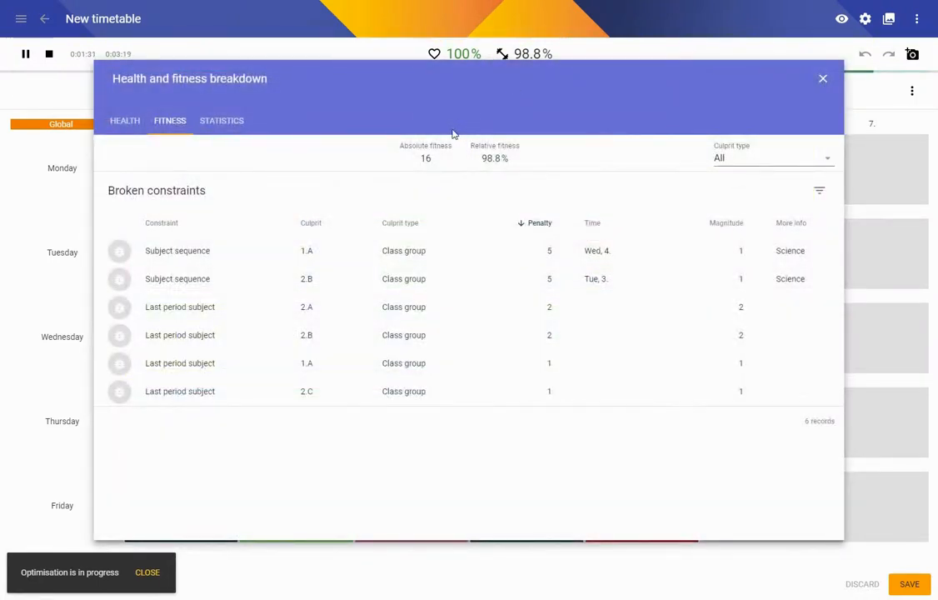
left_click(177, 258)
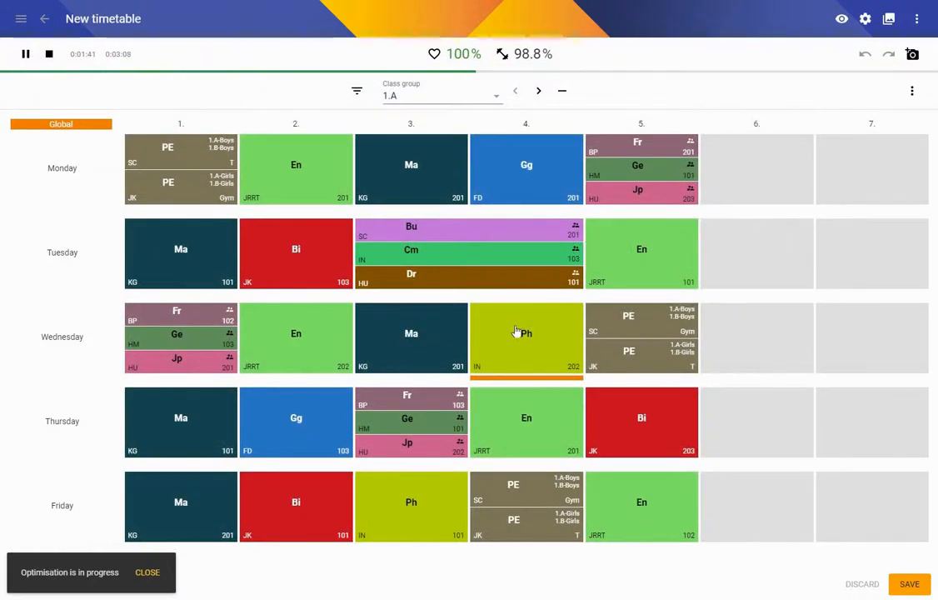
left_click(531, 379)
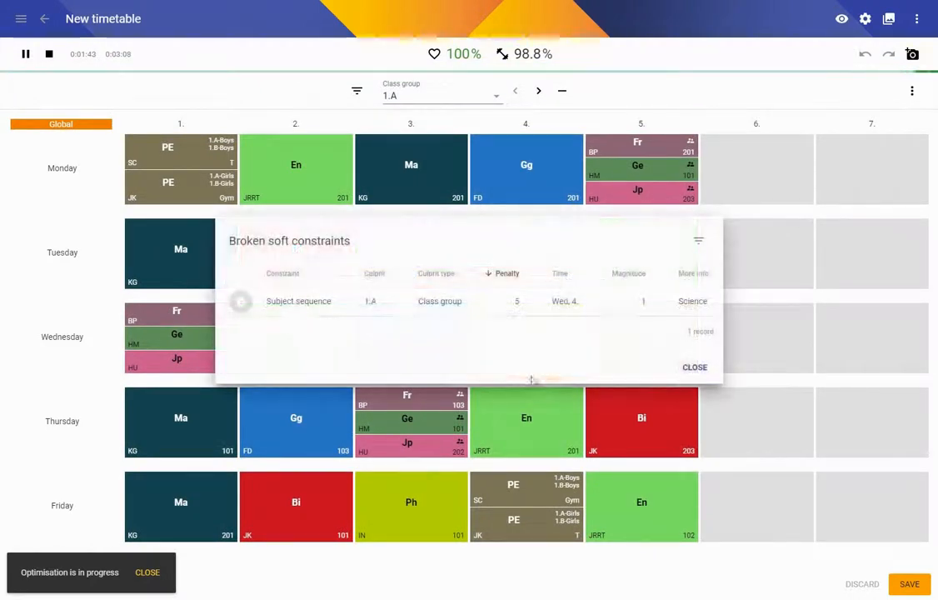
left_click(697, 369)
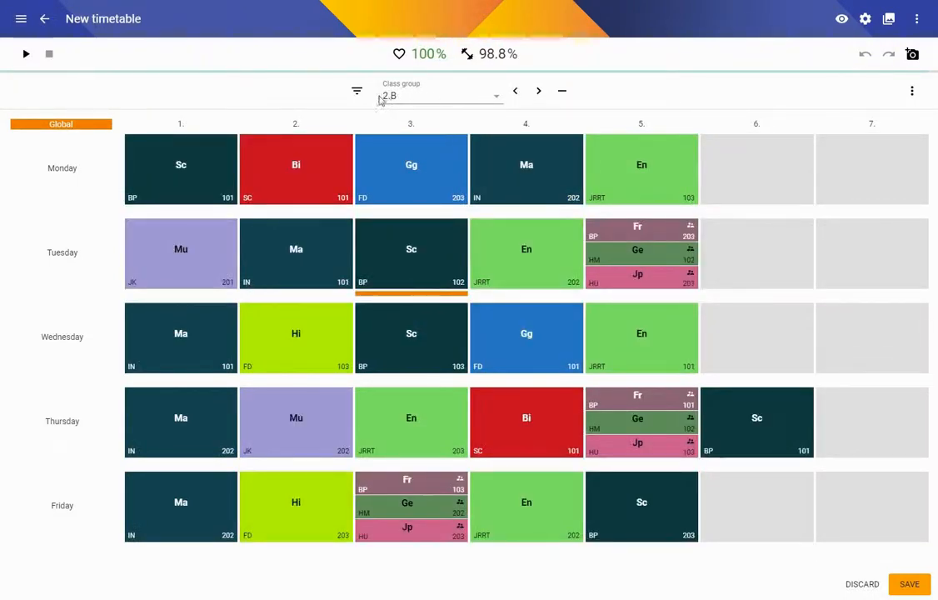
Step: Filter the timetable view by the subject Mathematics across all class groups
left_click(356, 91)
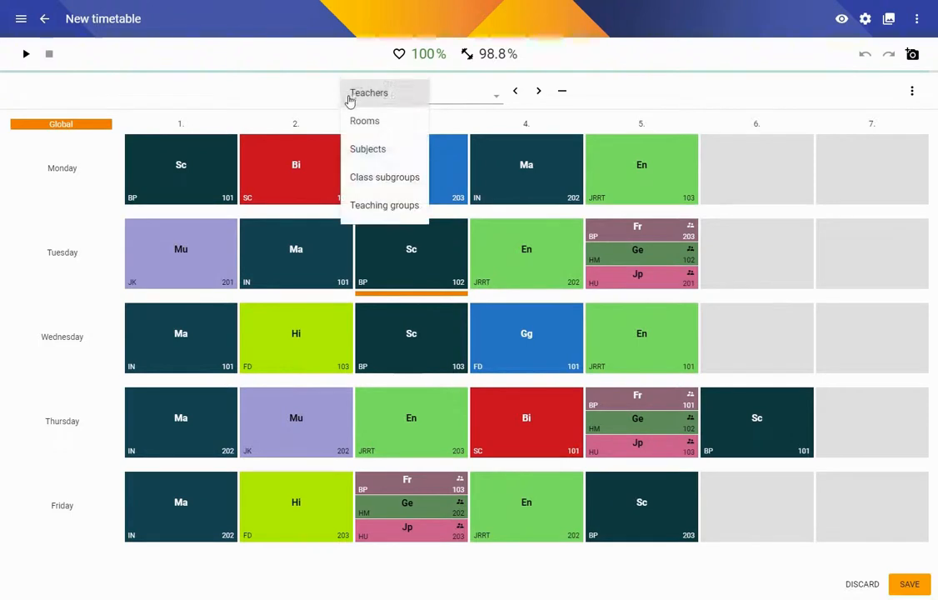
left_click(383, 149)
left_click(456, 91)
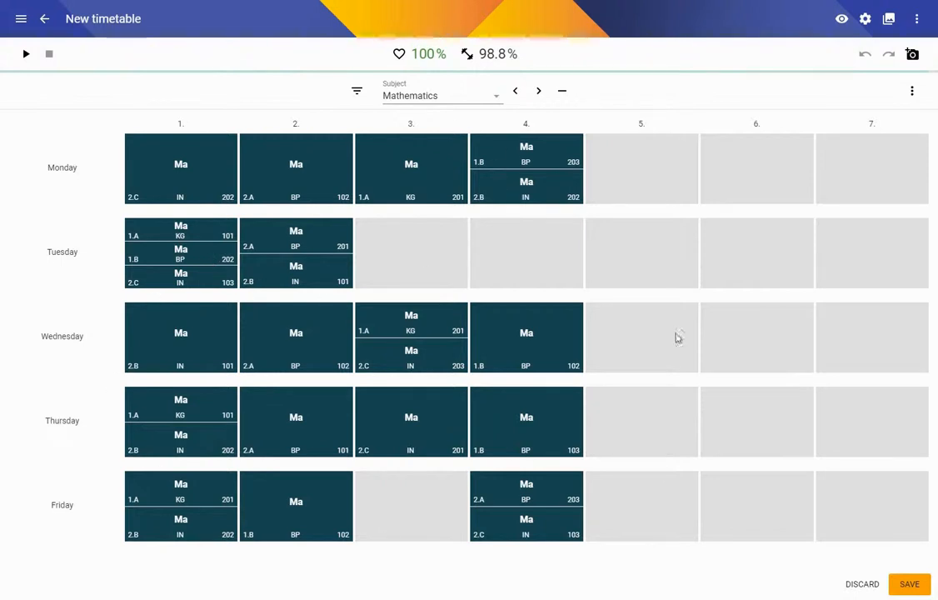
Step: Restore the class group filter, switch it to 2.A and remove the subject filter
left_click(356, 91)
left_click(379, 95)
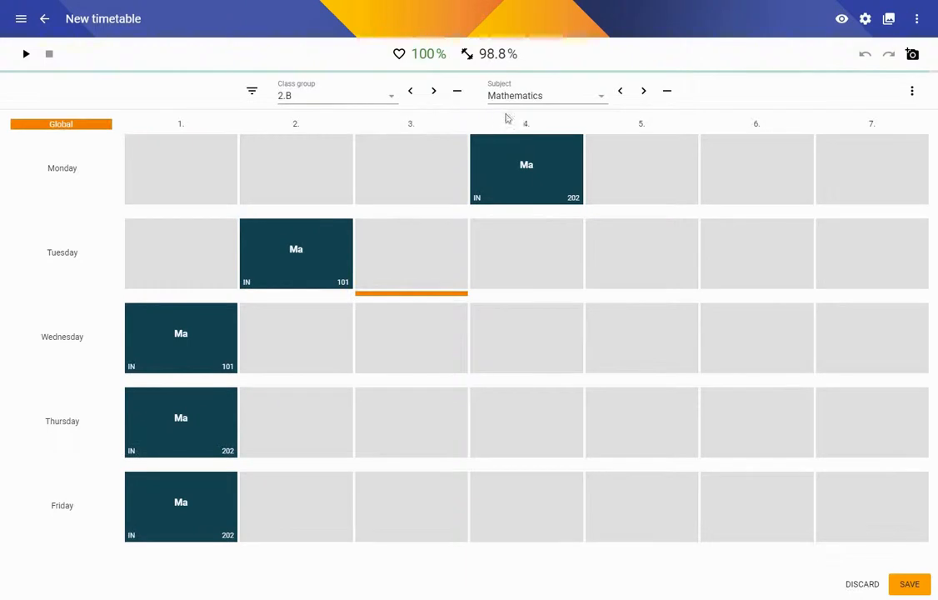
left_click(346, 97)
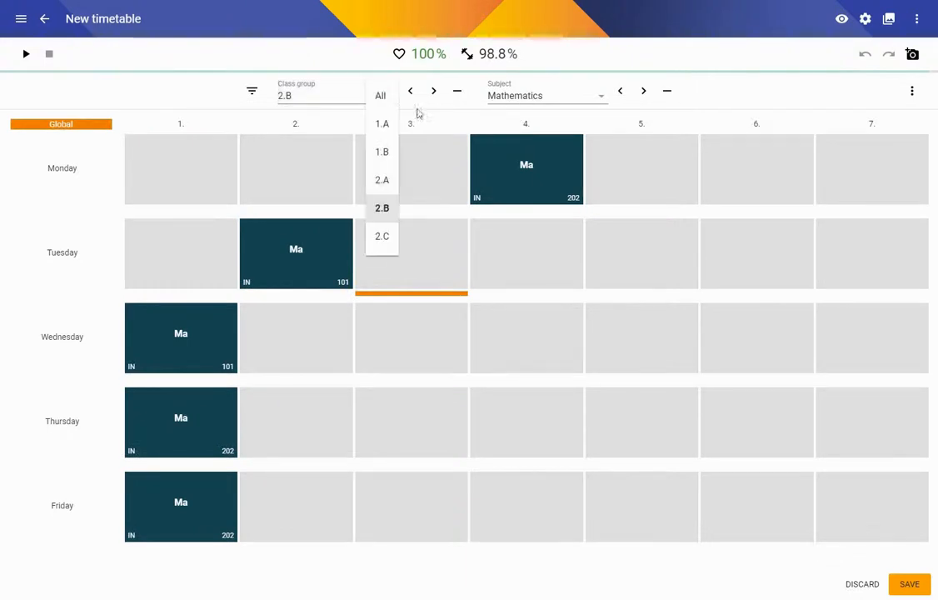
left_click(388, 179)
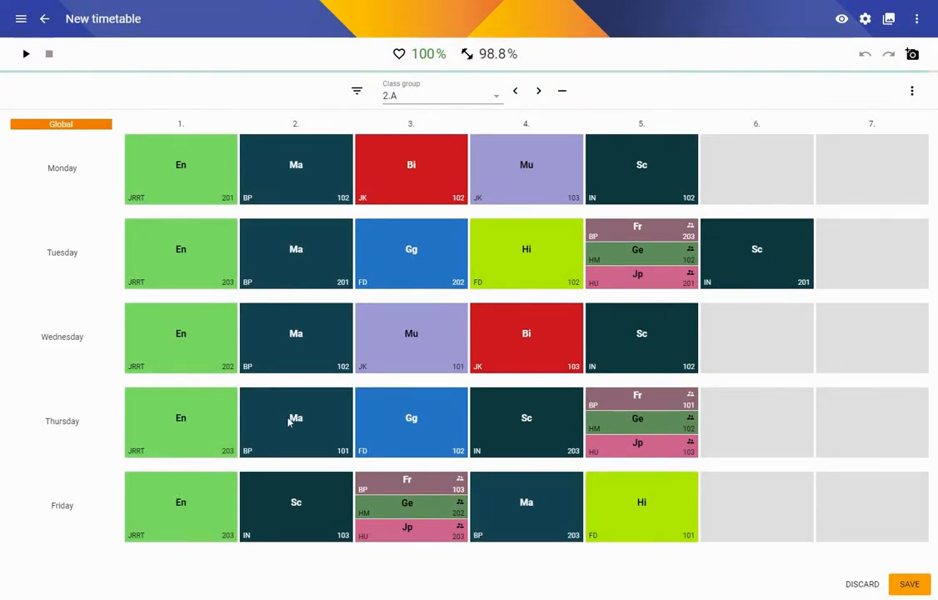
Step: Switch the view to class group 2.C's timetable and save the newly optimised timetable
left_click(492, 100)
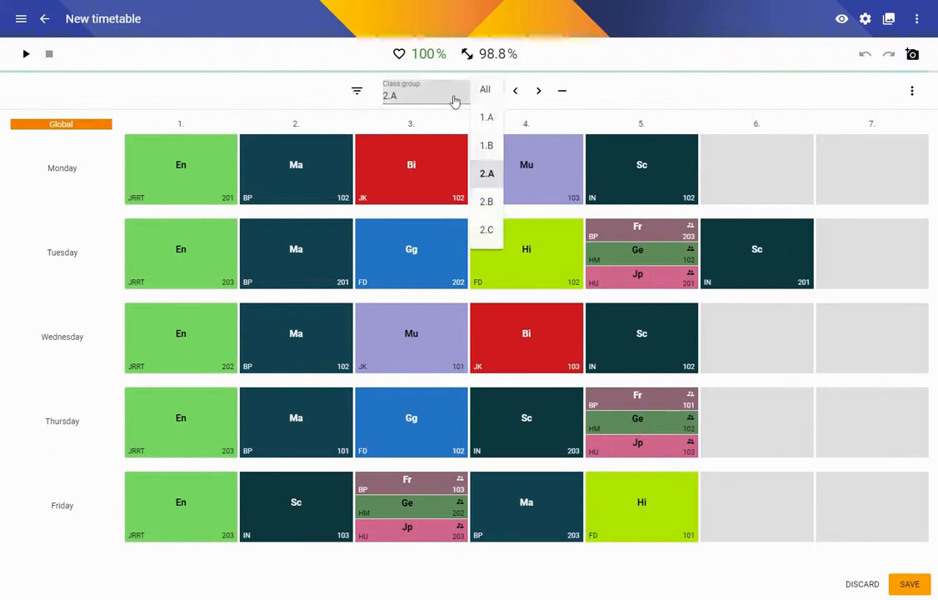
left_click(487, 237)
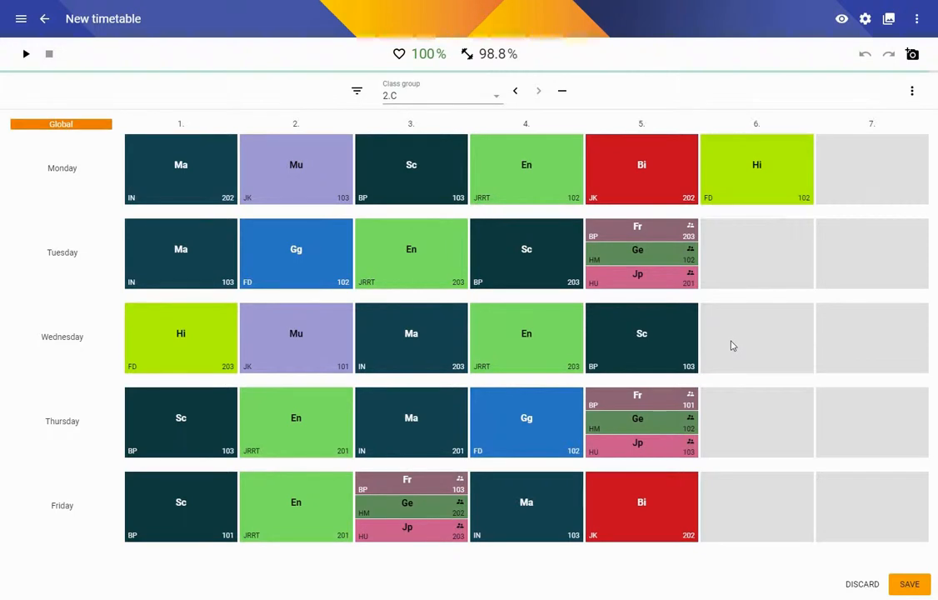
left_click(910, 586)
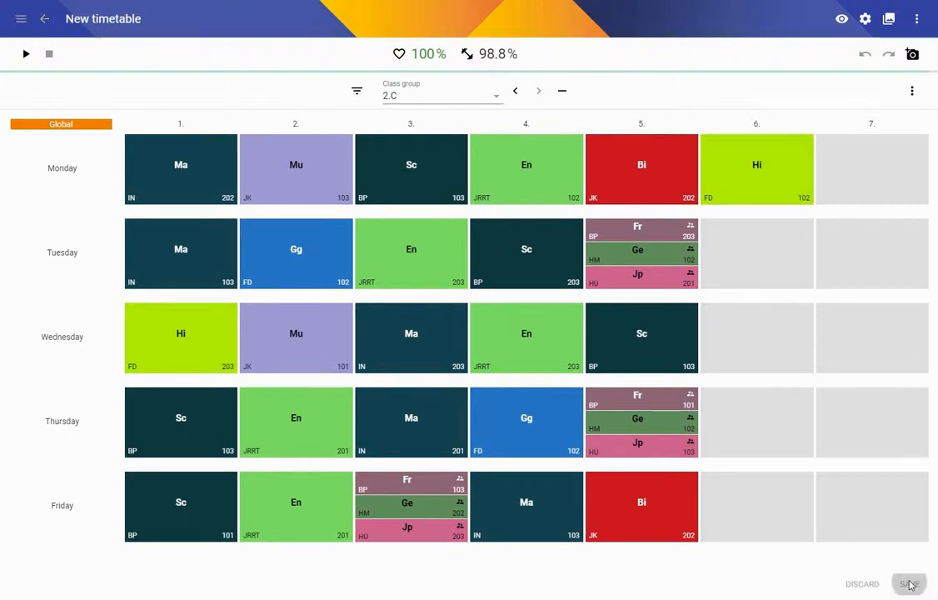